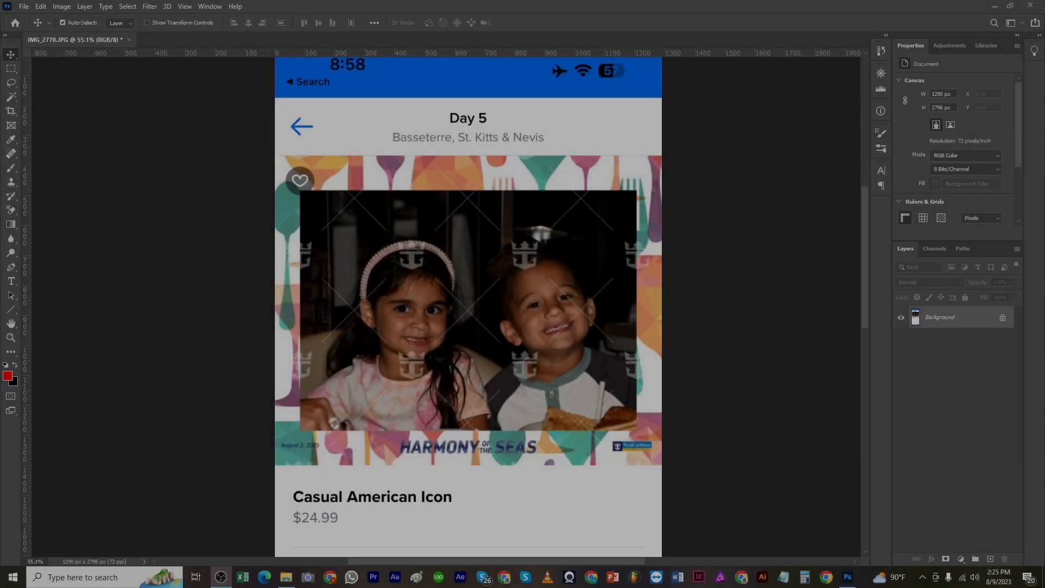
Step: Paste the whole IMG_2768.psd image as a new layer in IMG_2770.JPG and compare it with the original screenshot
key("ctrl+a")
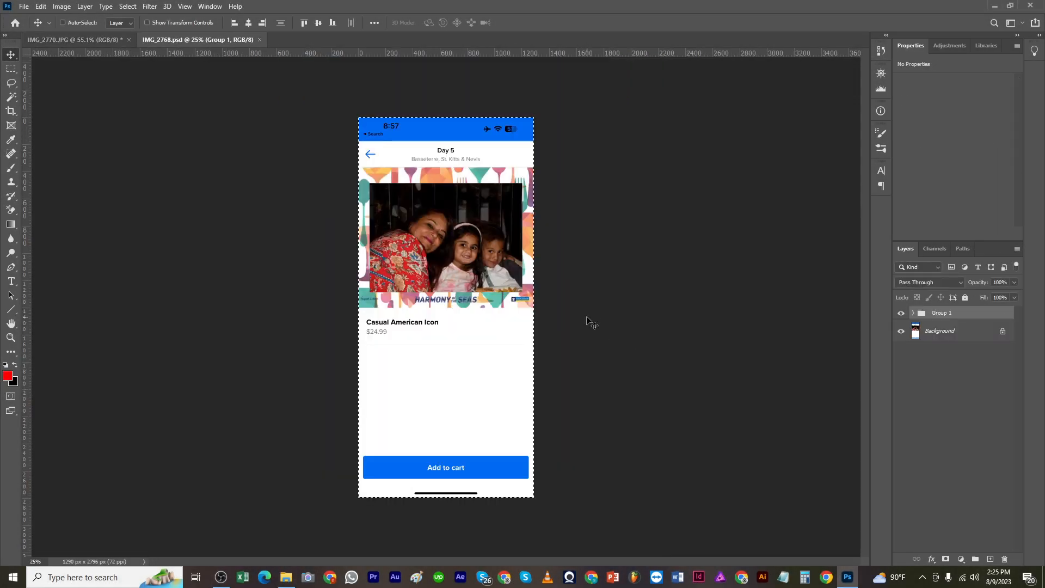
left_click(260, 41)
key("ctrl+v")
left_click(900, 317)
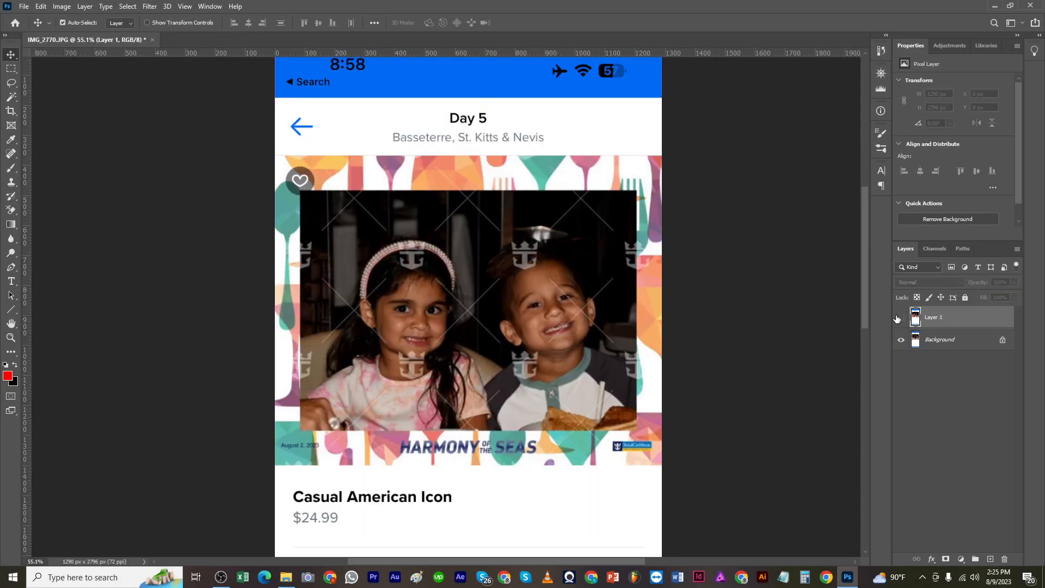
left_click(900, 318)
left_click(901, 317)
left_click(900, 318)
scroll(682, 324, "down", 6)
left_click(902, 318)
left_click(902, 318)
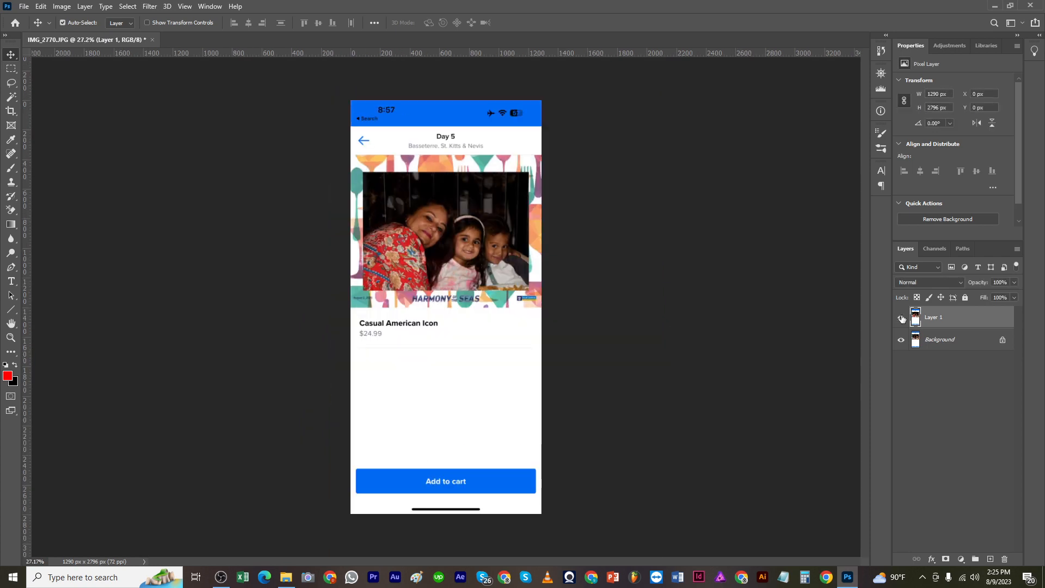
Step: Draw a rectangular marquee selection around the dark photo inside the patterned border, with the Background layer active
left_click(959, 339)
key("m")
scroll(357, 227, "up", 5)
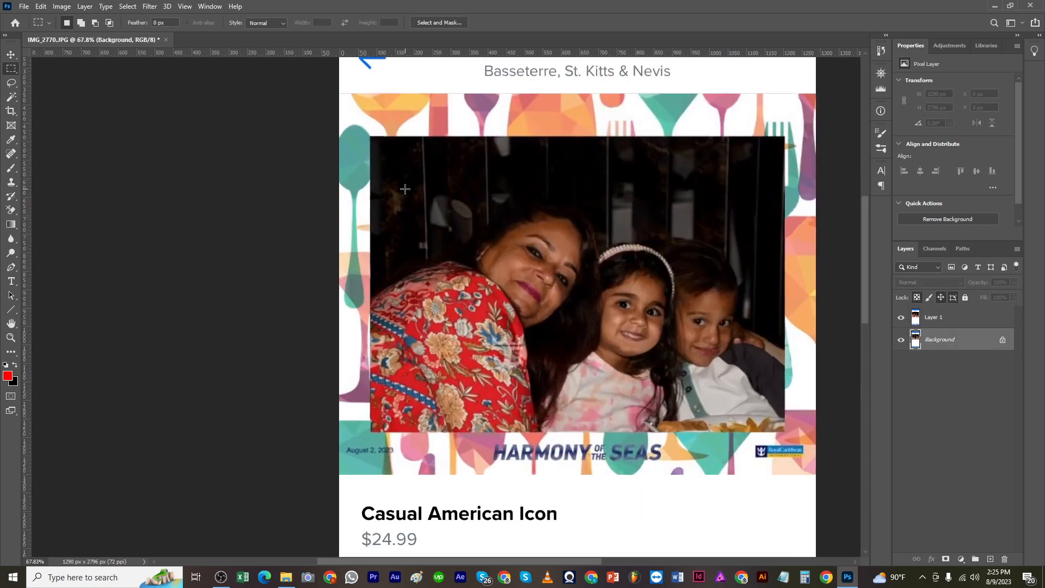
left_click_drag(372, 140, 786, 432)
Step: Transform the selection so its edges line up exactly with the photo's corners, and apply it
right_click(745, 359)
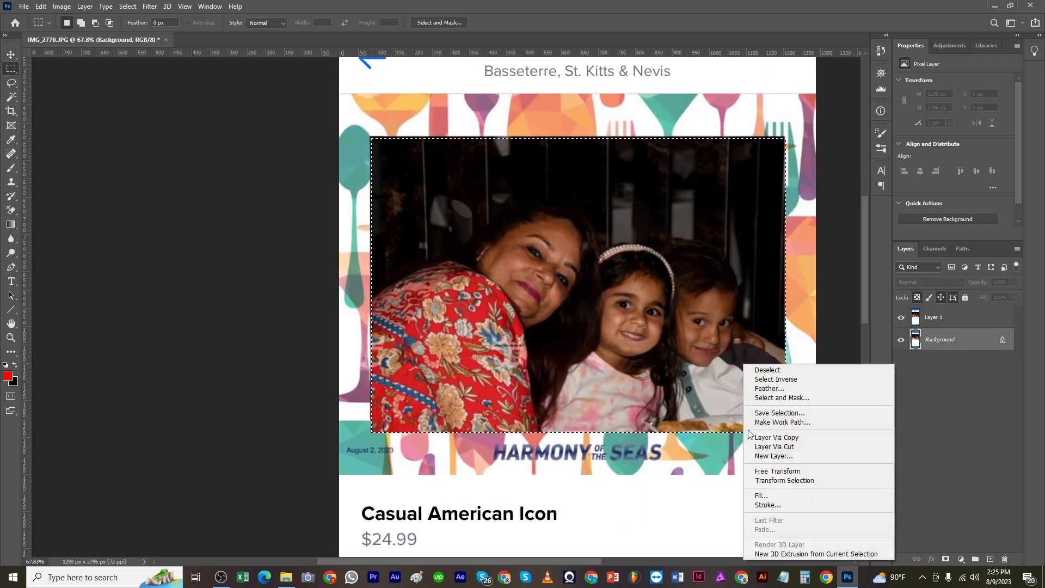
left_click(763, 480)
left_click_drag(381, 141, 461, 225)
left_click_drag(401, 204, 393, 193)
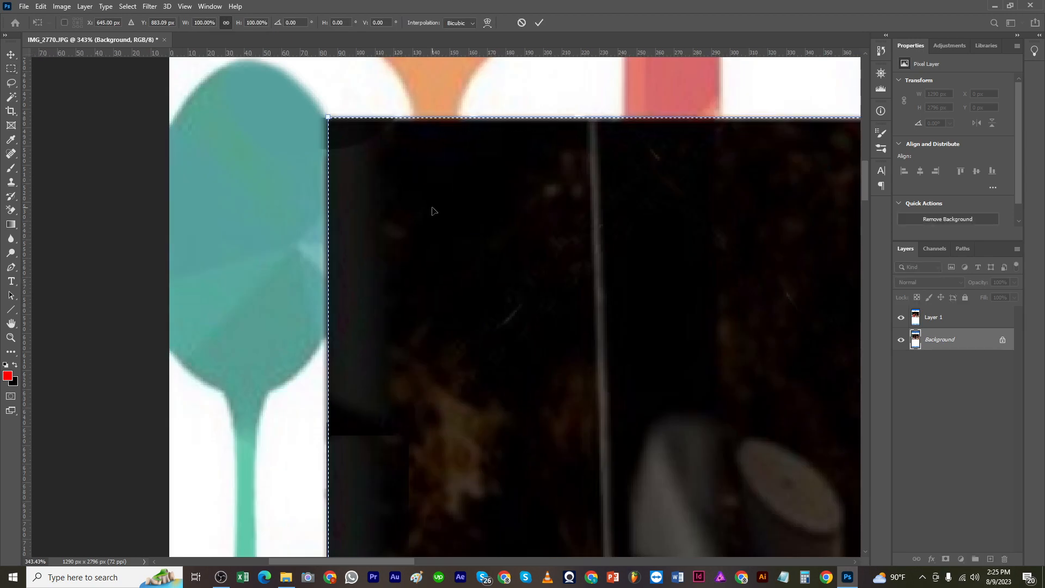
left_click_drag(446, 248, 417, 232)
left_click_drag(432, 177, 495, 228)
key("Up")
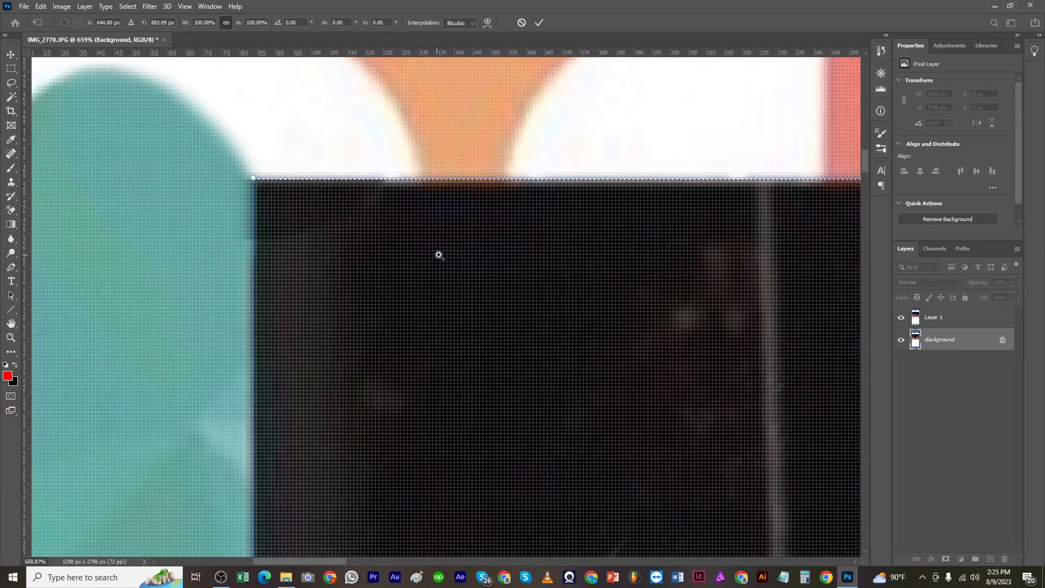
left_click_drag(439, 255, 377, 234)
left_click_drag(475, 337, 425, 336)
left_click_drag(544, 381, 357, 144)
left_click_drag(626, 286, 639, 337)
key("Return")
Step: Invert the selection and add it to Layer 1 as a layer mask that hides the photo area
left_click_drag(604, 191, 523, 180)
left_click_drag(520, 163, 539, 370)
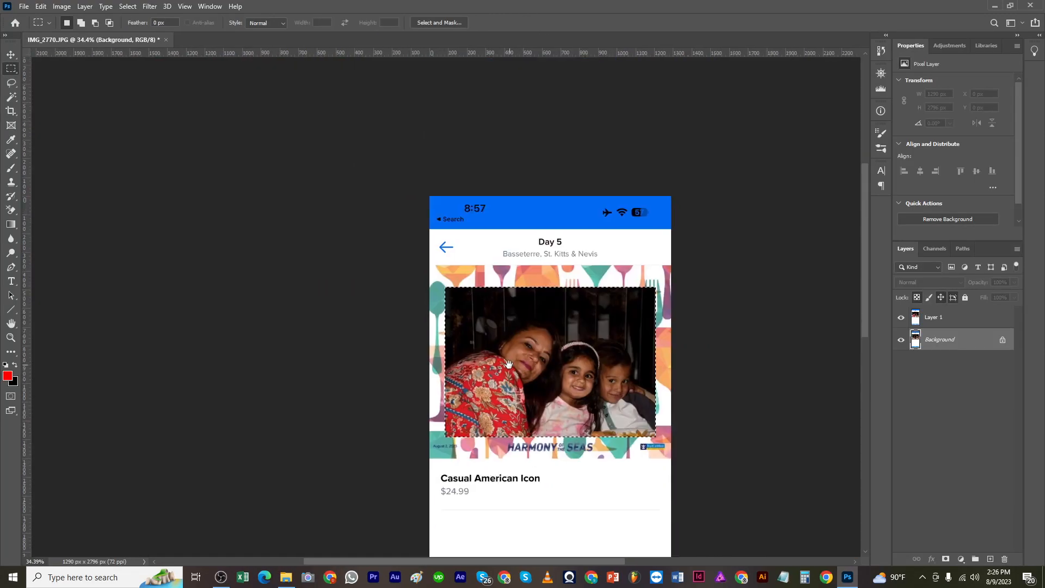
left_click_drag(476, 216, 492, 217)
left_click(126, 7)
left_click(140, 48)
left_click(941, 318)
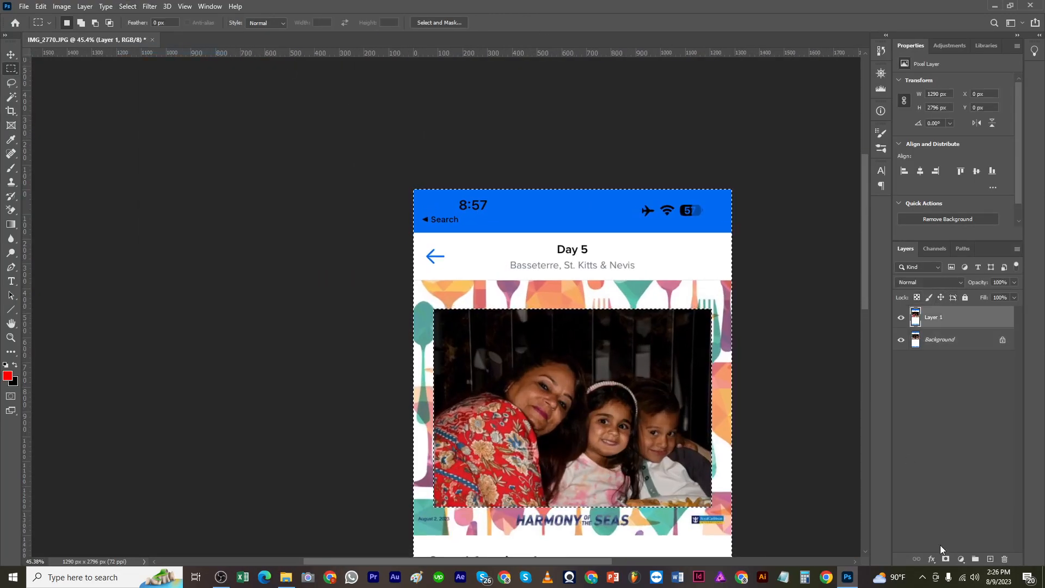
left_click(945, 559)
Step: Paint black on Layer 1's mask over the clock digits with a soft round brush, enlarging it to 90 px
left_click_drag(637, 469, 699, 518)
left_click_drag(694, 533, 634, 406)
left_click_drag(641, 395, 656, 439)
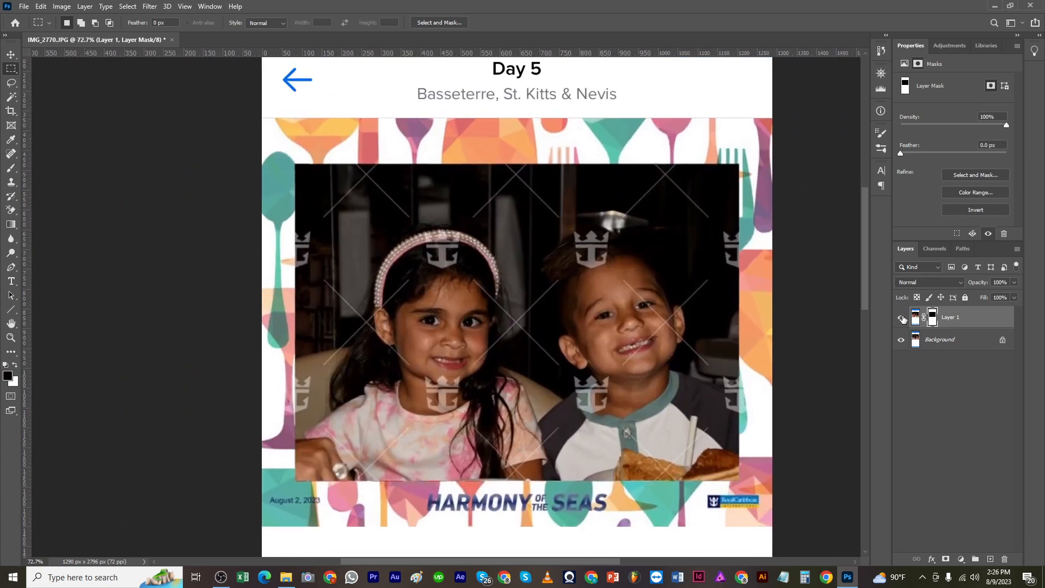
left_click_drag(756, 356, 722, 353)
key("b")
left_click_drag(554, 164, 588, 170)
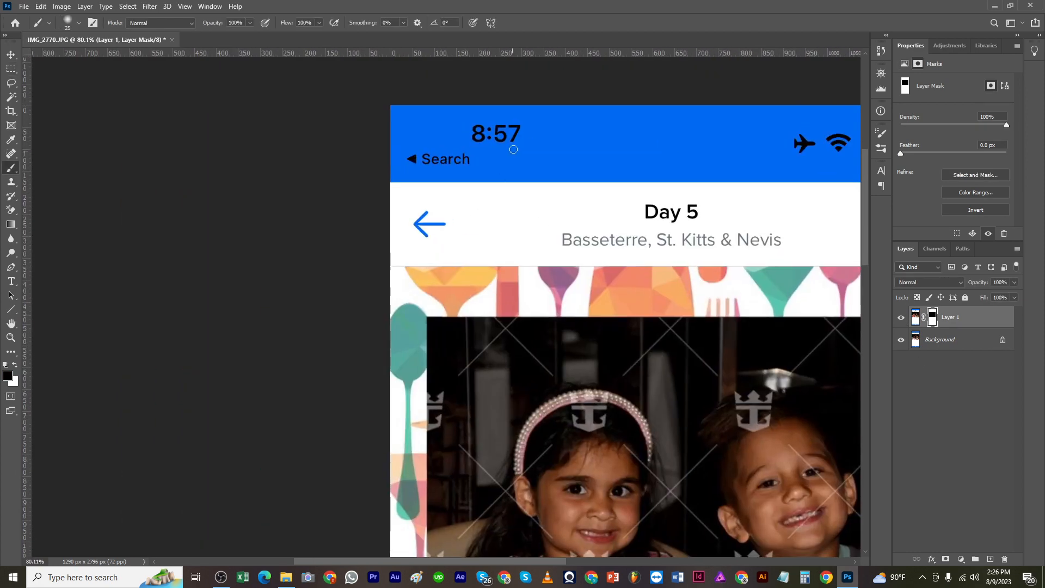
right_click(515, 132)
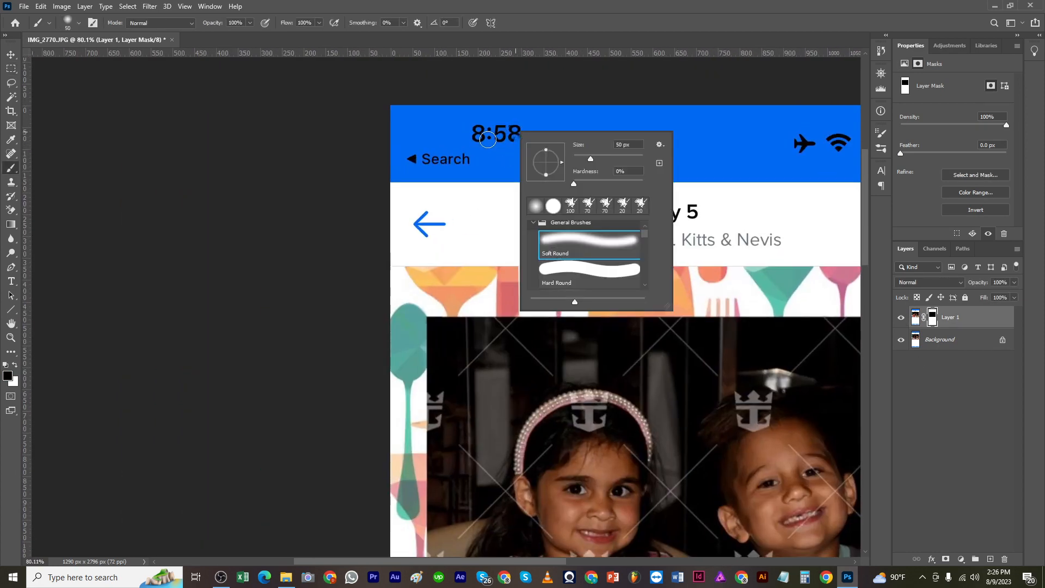
key("bracketright")
key("bracketright")
key("bracketright")
key("bracketright")
mouse_move(489, 138)
left_mouse_down()
mouse_move(429, 151)
mouse_move(454, 131)
mouse_move(525, 137)
left_mouse_up()
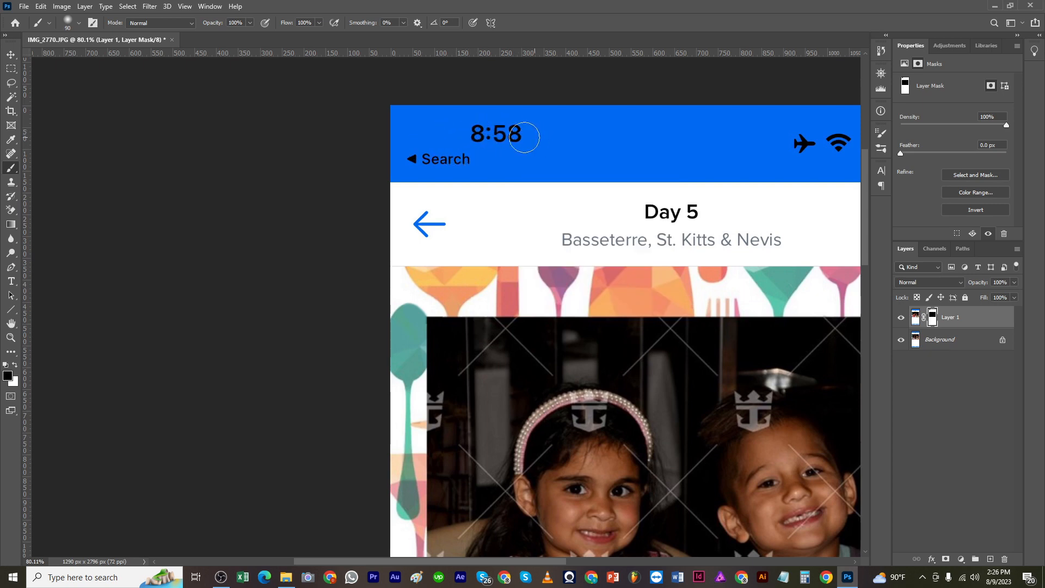
Step: Reduce the brush to 30 px and touch up Layer 1's mask along the photo's edges
left_click_drag(542, 199, 507, 199)
left_click_drag(577, 436, 415, 224)
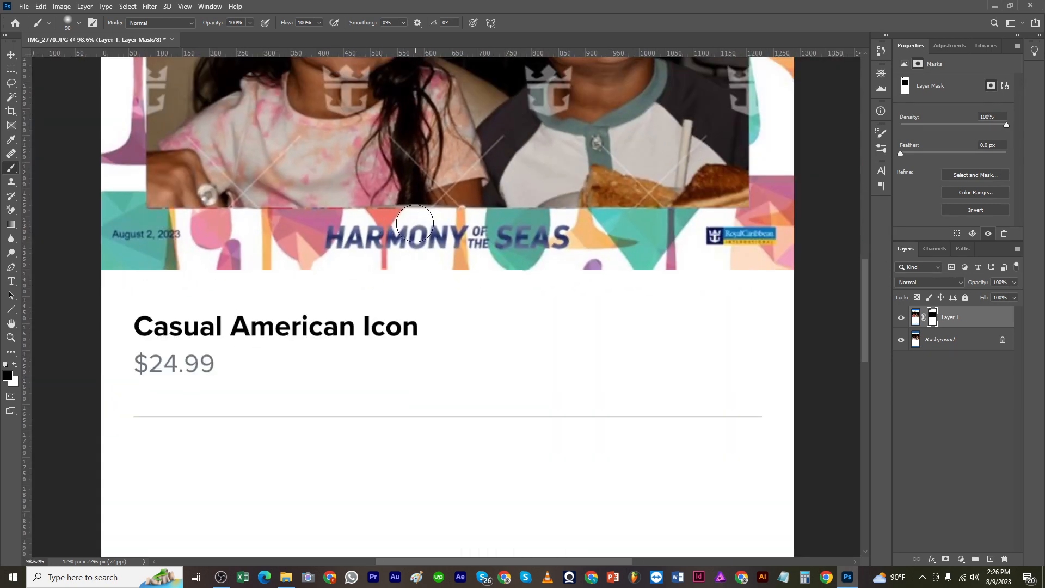
key("bracketleft")
key("bracketleft")
key("bracketleft")
key("bracketleft")
key("bracketleft")
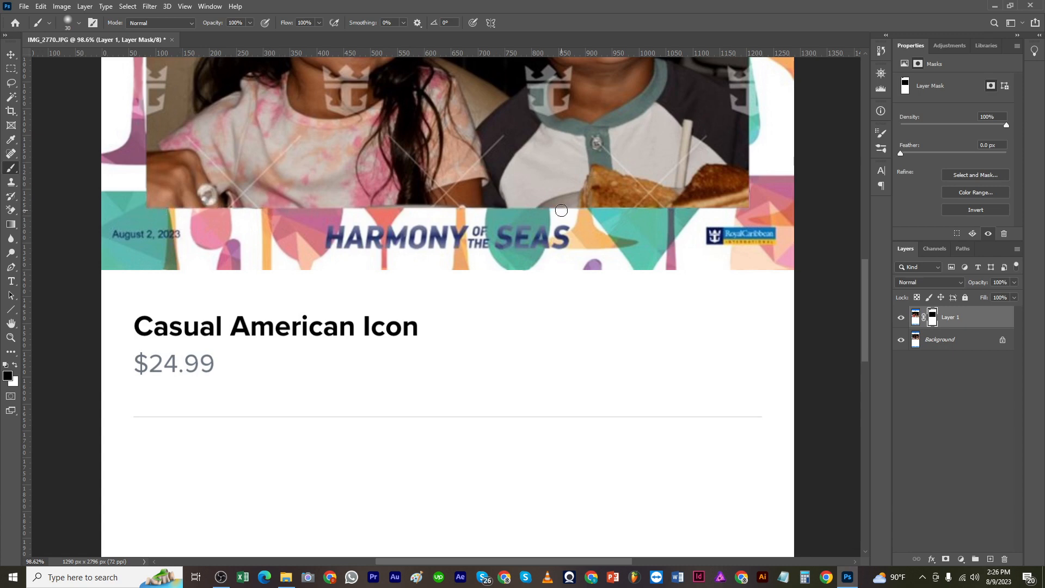
left_click_drag(751, 179, 603, 420)
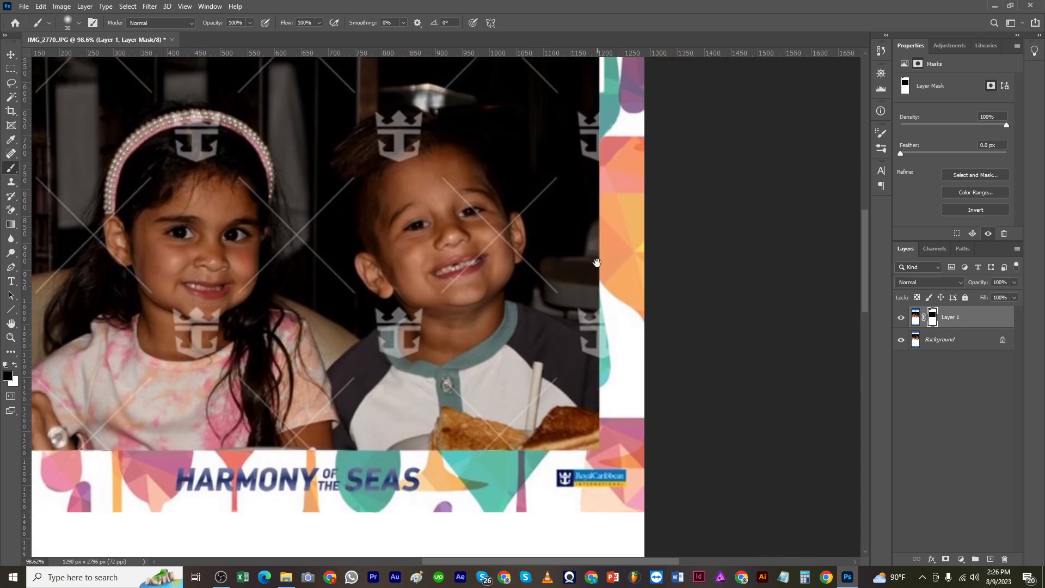
left_click_drag(587, 165, 628, 374)
left_click_drag(562, 305, 526, 305)
Step: Duplicate the Background layer and group the copy with Layer 1
key("v")
left_click_drag(968, 346, 991, 559)
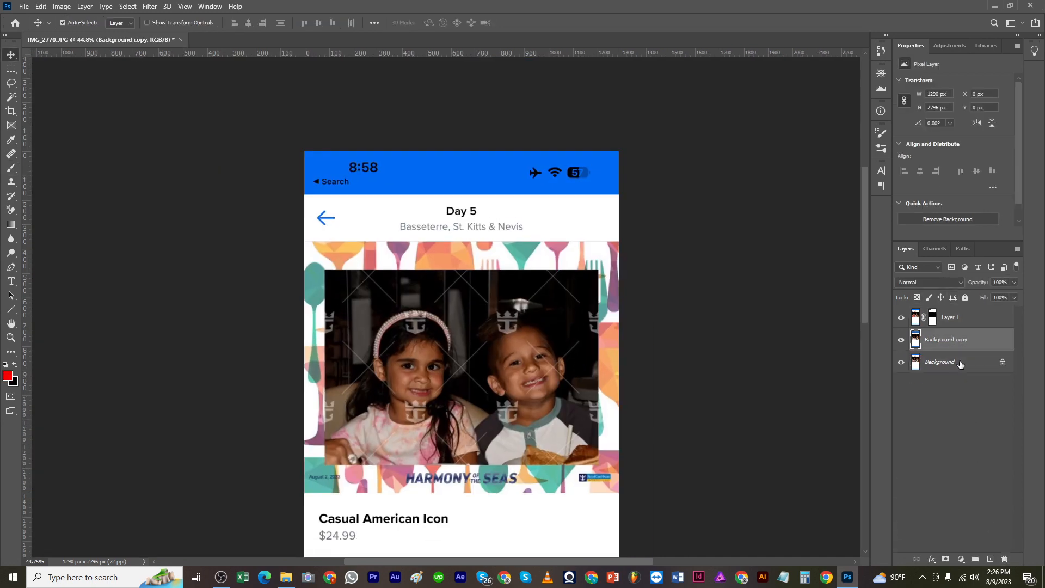
left_click(953, 323, "shift")
key("ctrl+g")
Step: Compare the edited group with the original Background by toggling the group's visibility
left_click_drag(654, 321, 615, 321)
left_click(914, 314)
left_click(901, 314)
left_click(901, 314)
left_click(901, 315)
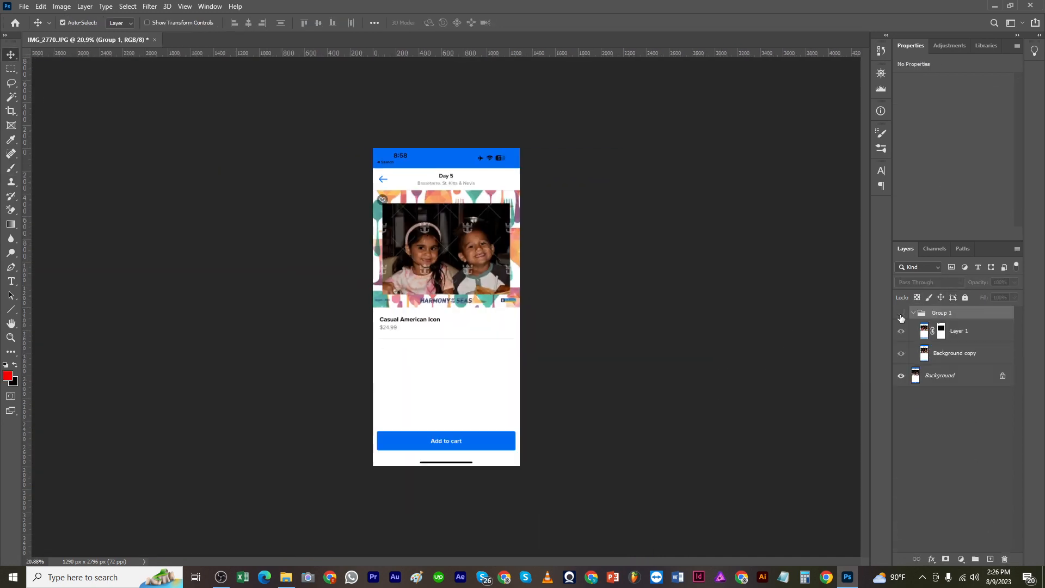
left_click(901, 314)
left_click_drag(433, 234, 496, 234)
left_click_drag(496, 234, 481, 261)
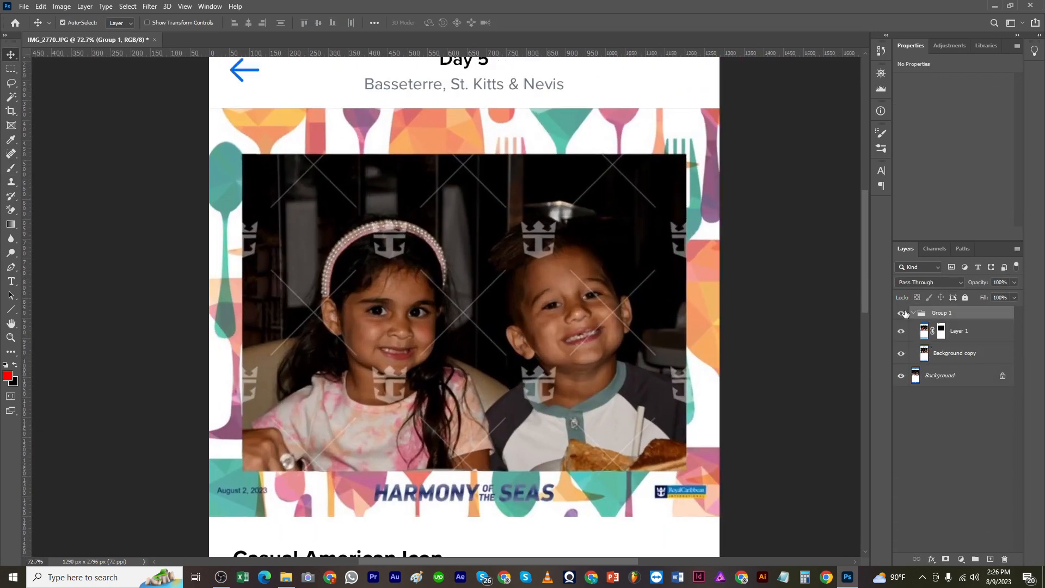
Step: Trace a closed Pen path around the X-shaped watermark lines between the two children on the Background copy layer
left_click(950, 355)
key("p")
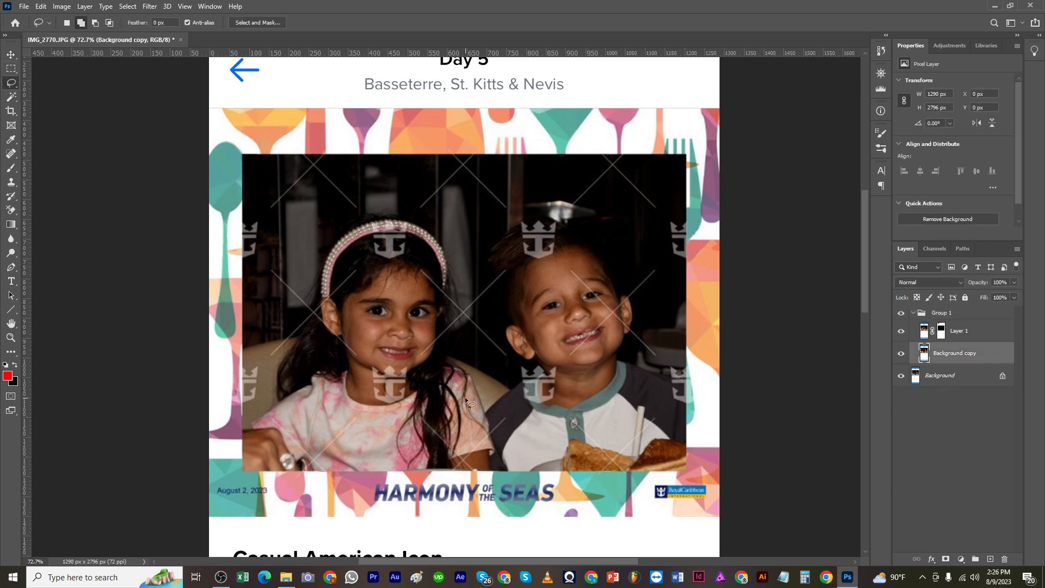
left_click_drag(317, 369, 466, 354)
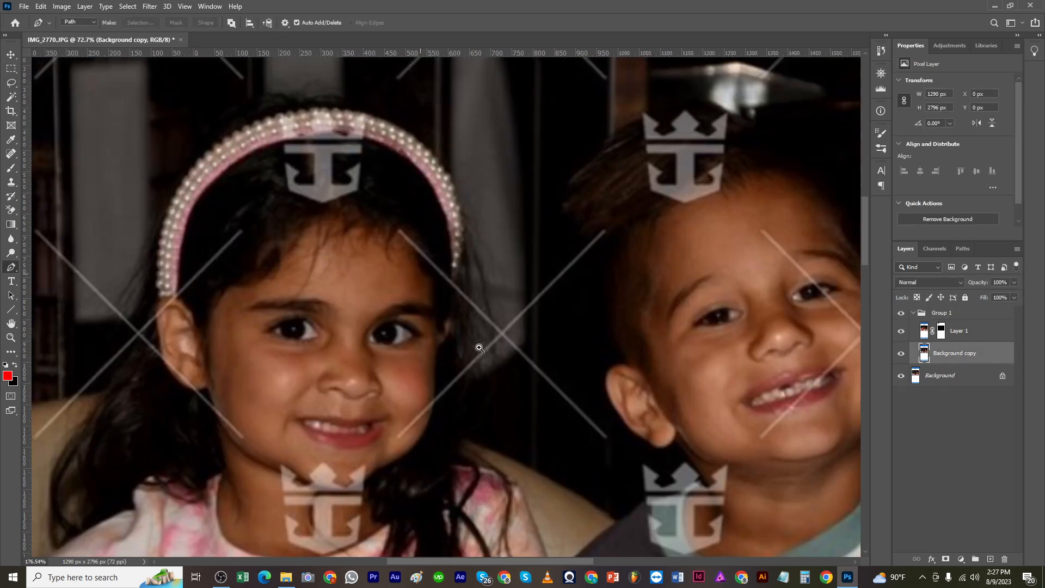
left_click(391, 436)
left_click(495, 334)
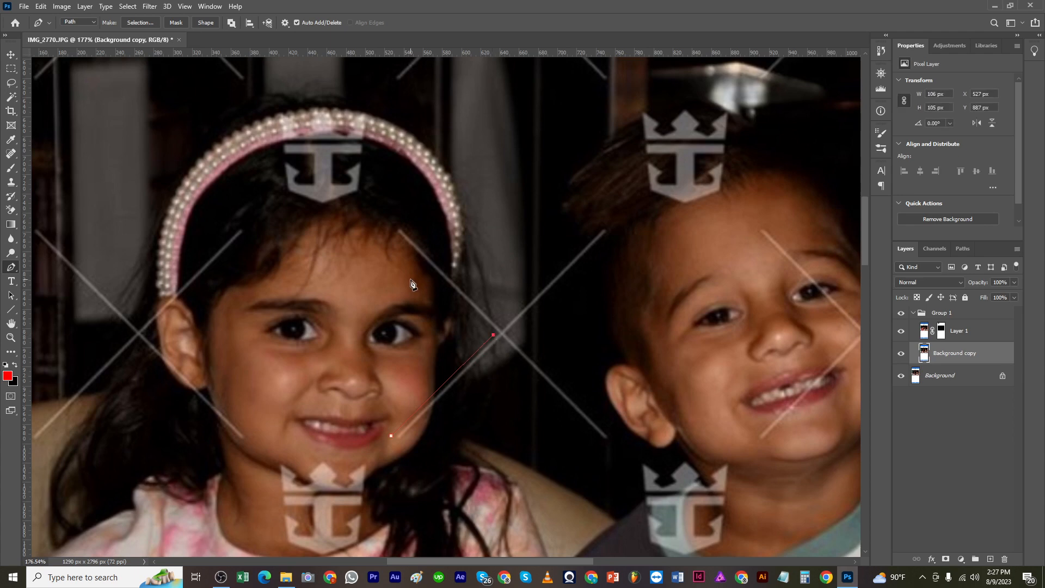
left_click(394, 232)
left_click(403, 225)
left_click(503, 327)
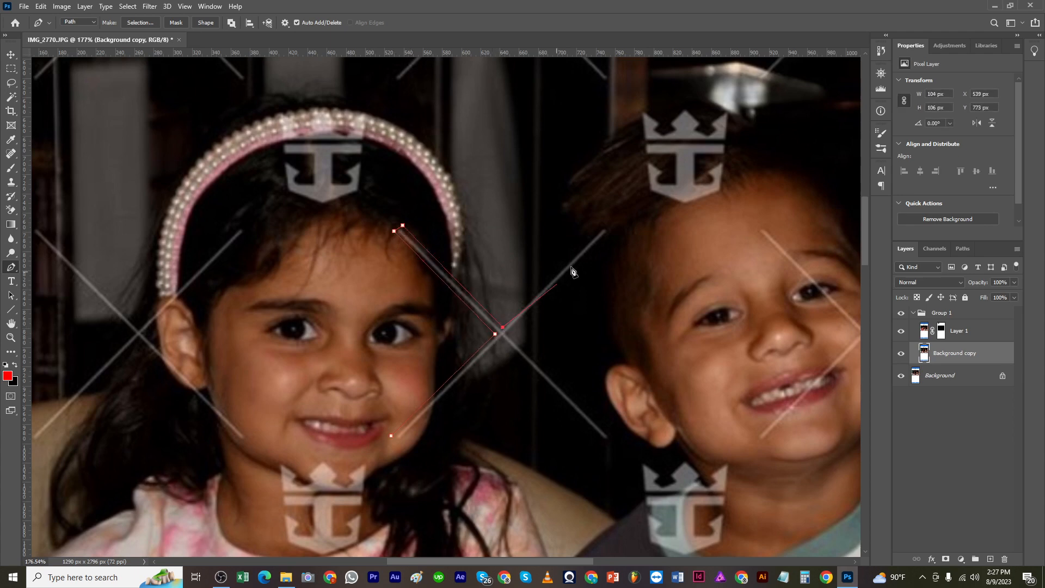
left_click(609, 232)
left_click(509, 333)
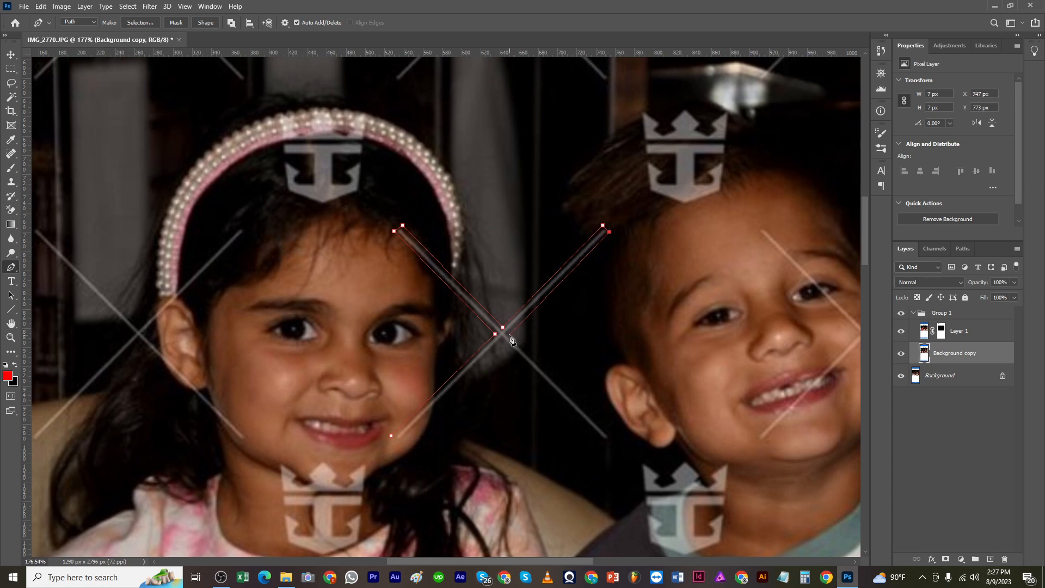
left_click(609, 436)
left_click(603, 443)
left_click(502, 341)
left_click(398, 445)
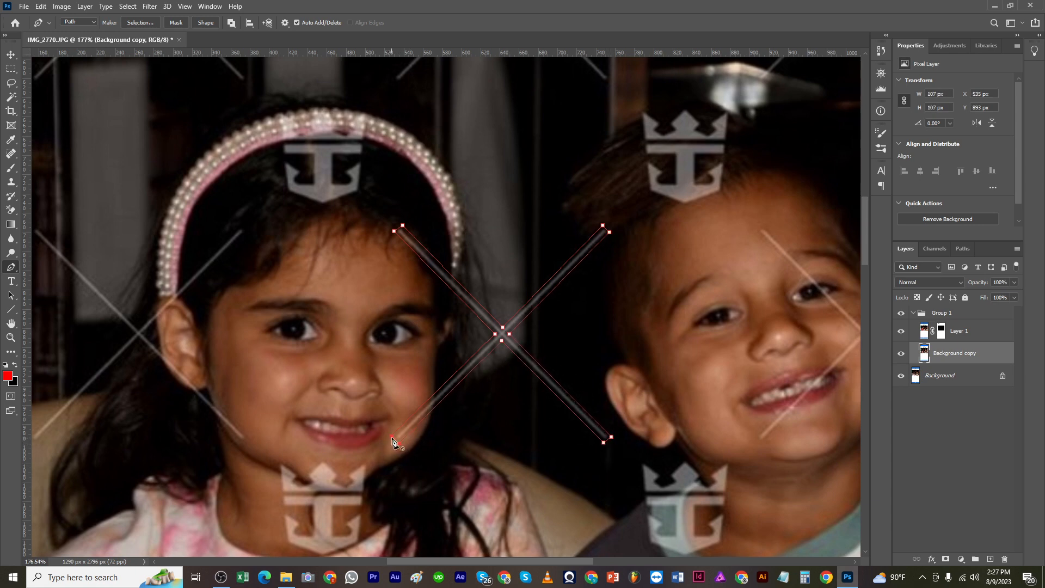
left_click(393, 438)
Step: Convert the X-shaped path to a selection, fill it to remove the watermark lines, and deselect
key("ctrl+Return")
key("shift+F5")
key("Return")
key("ctrl+d")
Step: Set the Clone Stamp tool to 34% opacity with a 15 px brush for touching up around the girl's face
mouse_move(464, 404)
left_mouse_down()
mouse_move(455, 402)
mouse_move(443, 433)
left_mouse_up()
key("s")
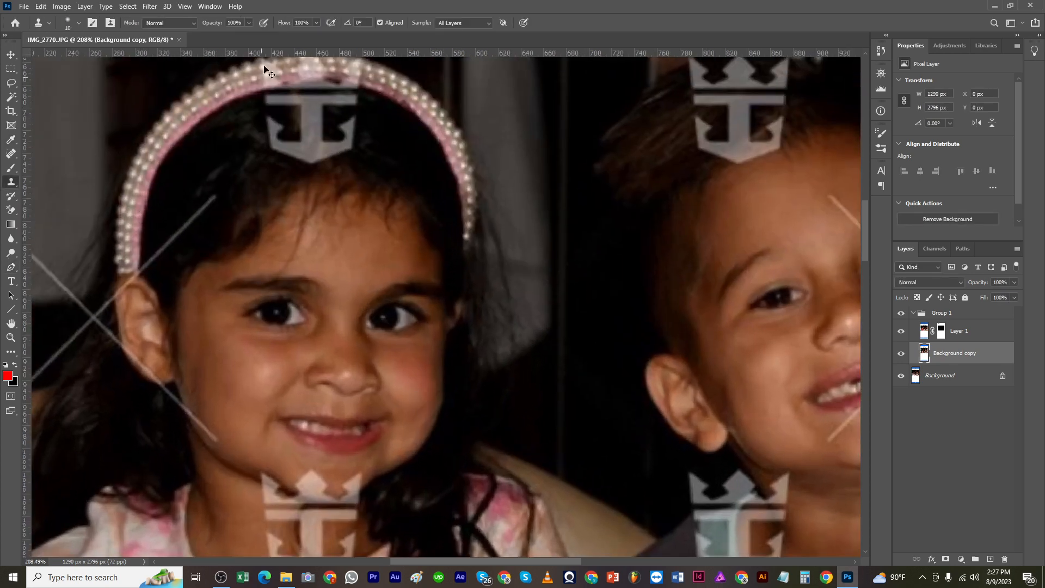
left_click(249, 23)
left_click(217, 37)
key("bracketright")
scroll(426, 410, "down", 2)
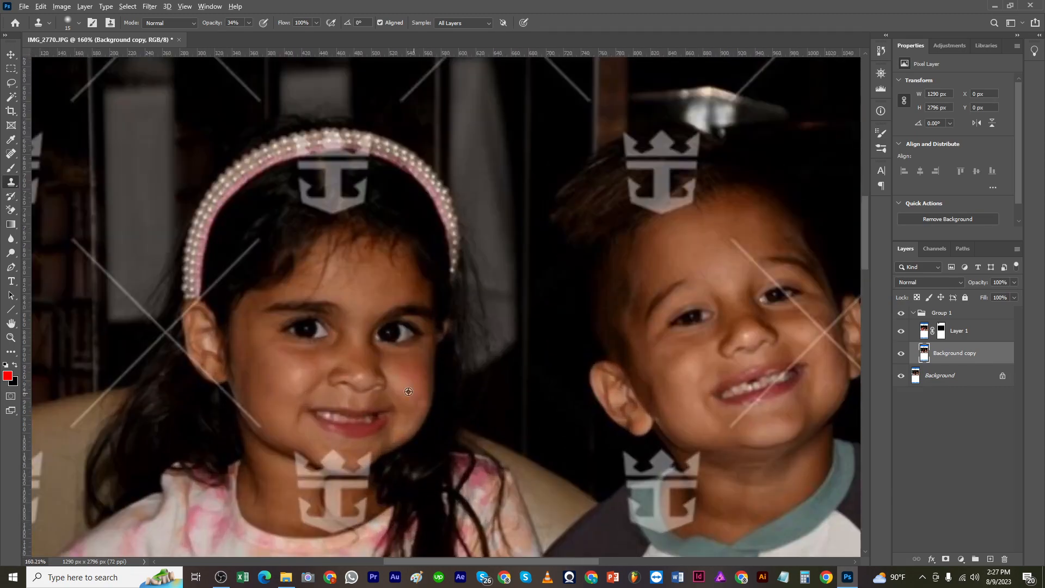
scroll(425, 417, "up", 2)
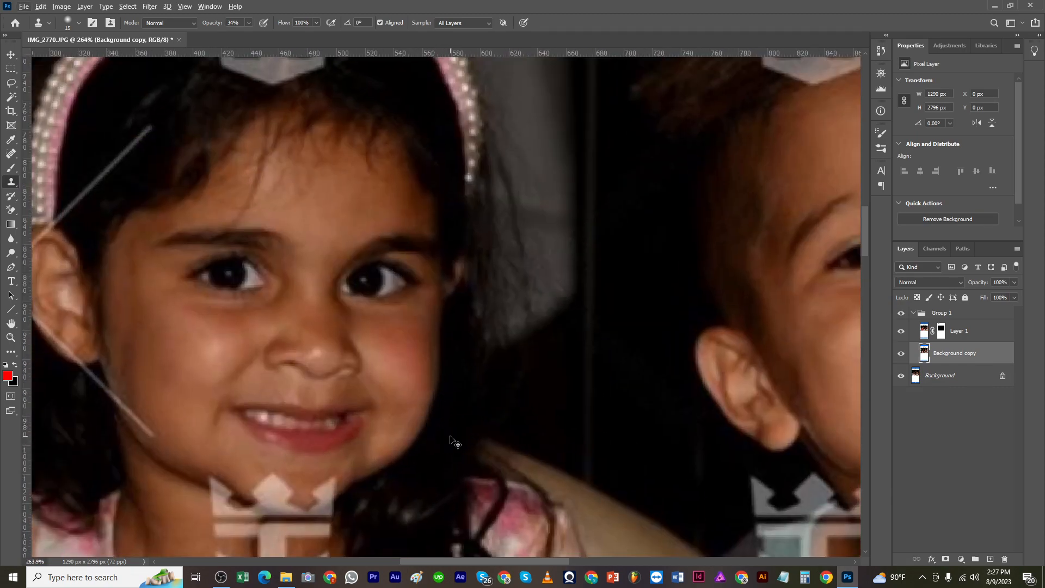
scroll(438, 417, "down", 3)
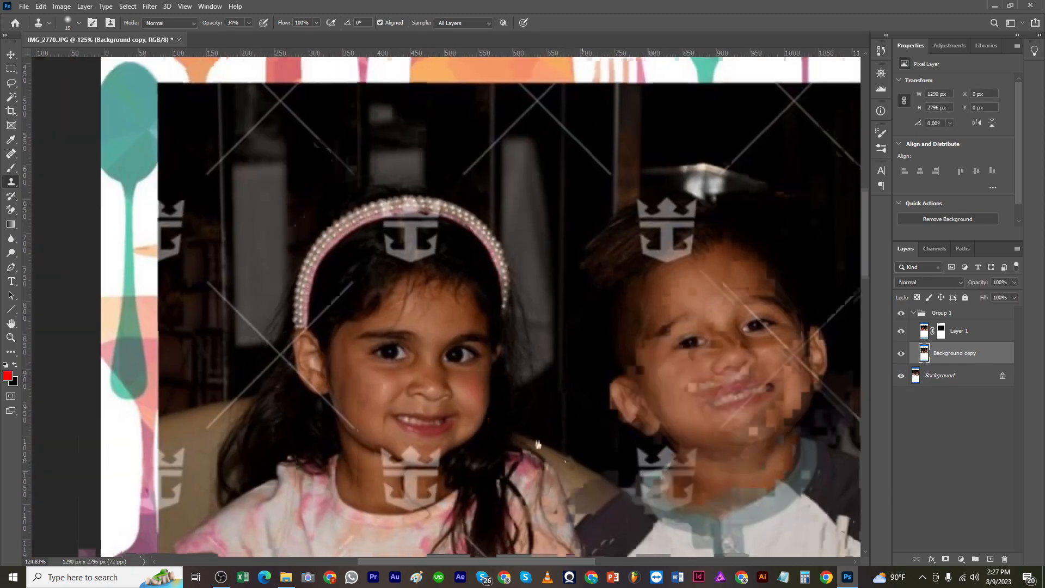
scroll(461, 408, "up", 1)
Step: Save the document as the Photoshop file IMG_2770 in the rasbeab folder, keeping its layers
key("ctrl+shift+s")
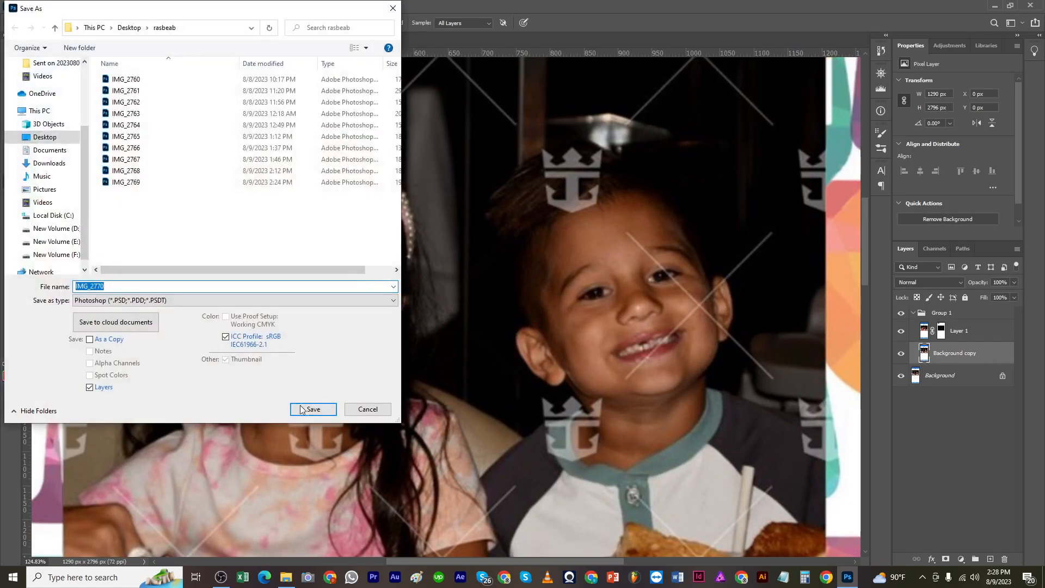
left_click(305, 408)
left_click(639, 162)
Step: Remove the crossed watermark lines above the girl's head with a 15 px content-aware Spot Healing Brush
key("v")
scroll(384, 412, "down", 2)
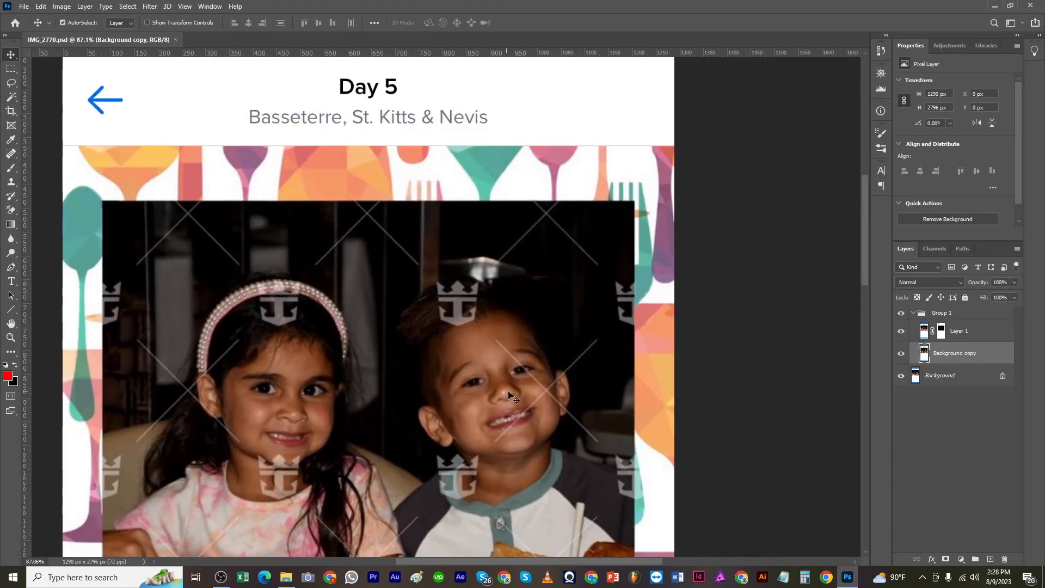
key("l")
key("j")
scroll(187, 213, "up", 3)
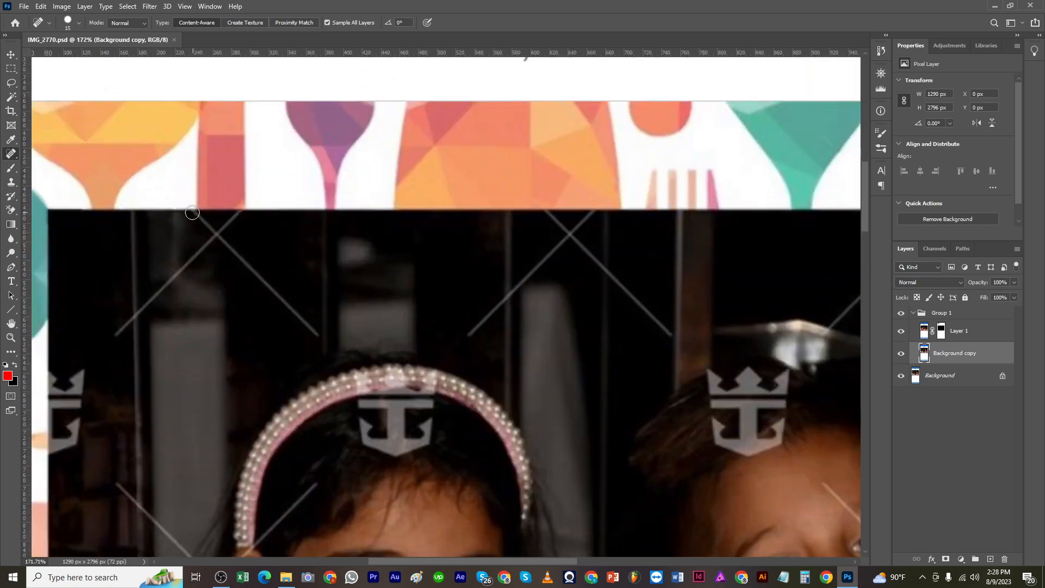
left_click_drag(192, 215, 318, 336)
left_click_drag(248, 218, 115, 337)
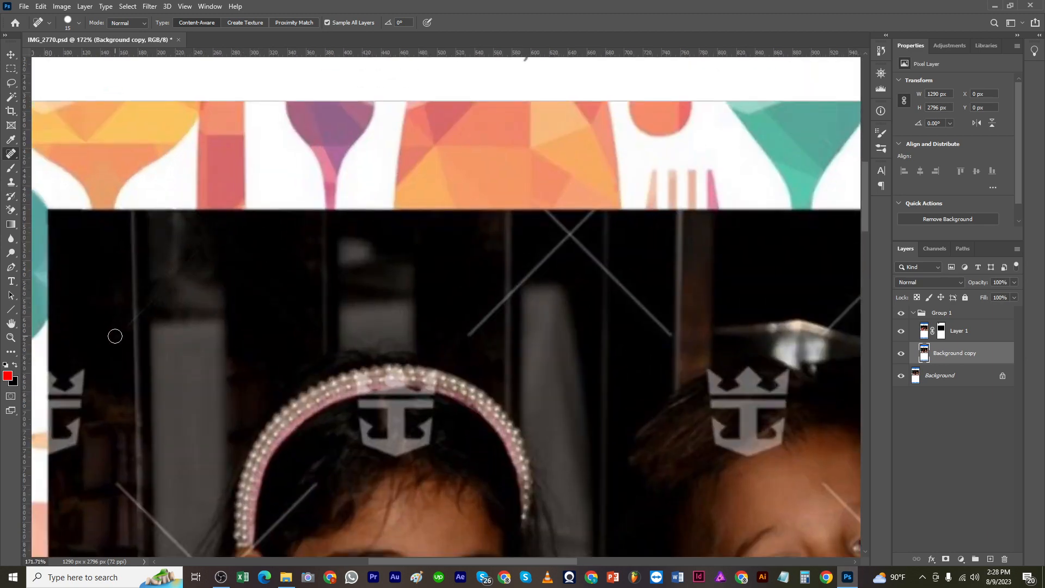
Step: Heal away the remaining diagonal watermark lines along the photo's upper edge, in the middle and above the boy
mouse_move(475, 331)
left_mouse_down()
mouse_move(498, 304)
mouse_move(595, 209)
mouse_move(544, 258)
mouse_move(548, 216)
mouse_move(673, 337)
left_mouse_up()
scroll(541, 319, "right", 5)
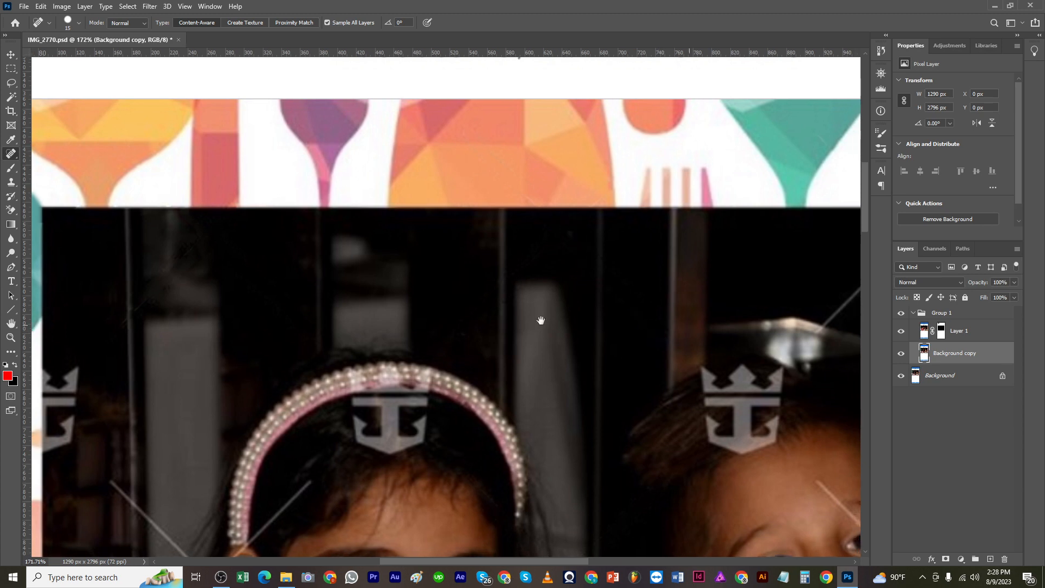
mouse_move(463, 341)
left_mouse_down()
mouse_move(586, 215)
mouse_move(538, 217)
mouse_move(661, 340)
left_mouse_up()
left_click_drag(592, 270, 641, 324)
mouse_move(537, 329)
left_mouse_down()
mouse_move(467, 176)
mouse_move(447, 233)
mouse_move(305, 302)
left_mouse_up()
key("l")
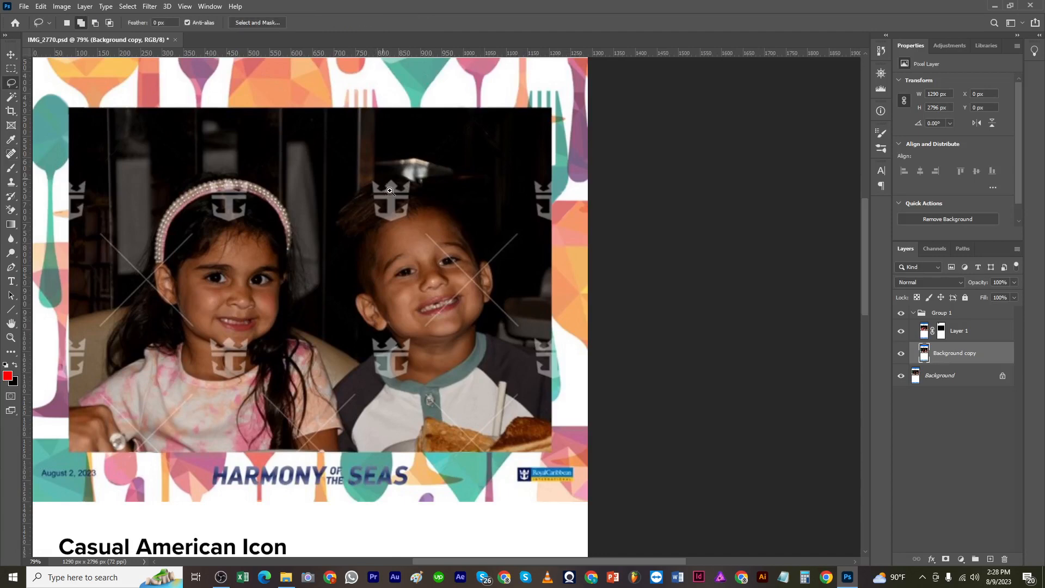
Step: Outline the crossed watermark lines over the boy's face with a narrow X-shaped Pen tool path on Background copy
left_click_drag(390, 191, 468, 354)
left_click_drag(516, 411, 369, 263)
key("p")
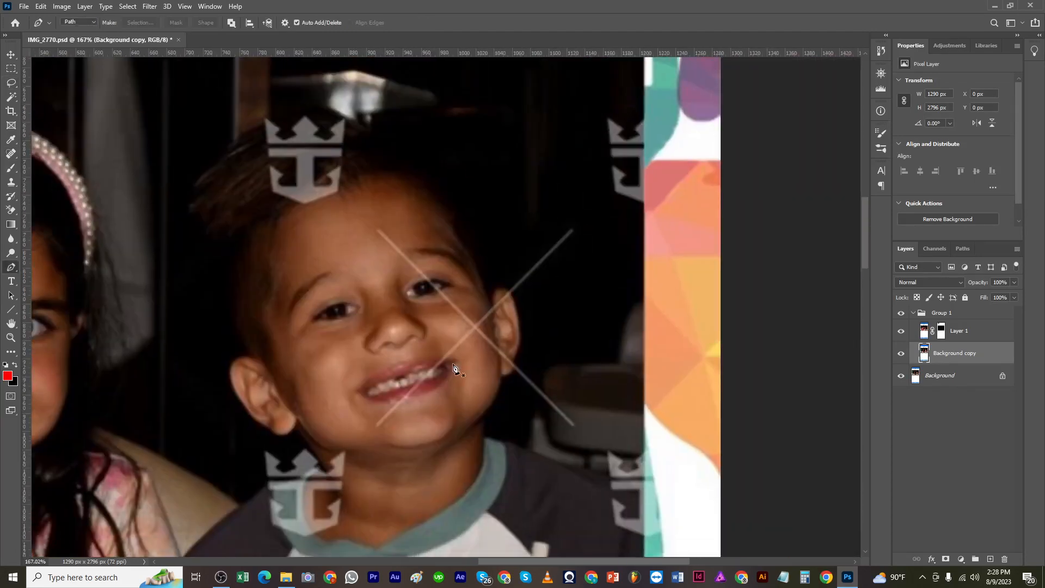
left_click(370, 421)
left_click(379, 431)
left_click(474, 332)
left_click(576, 431)
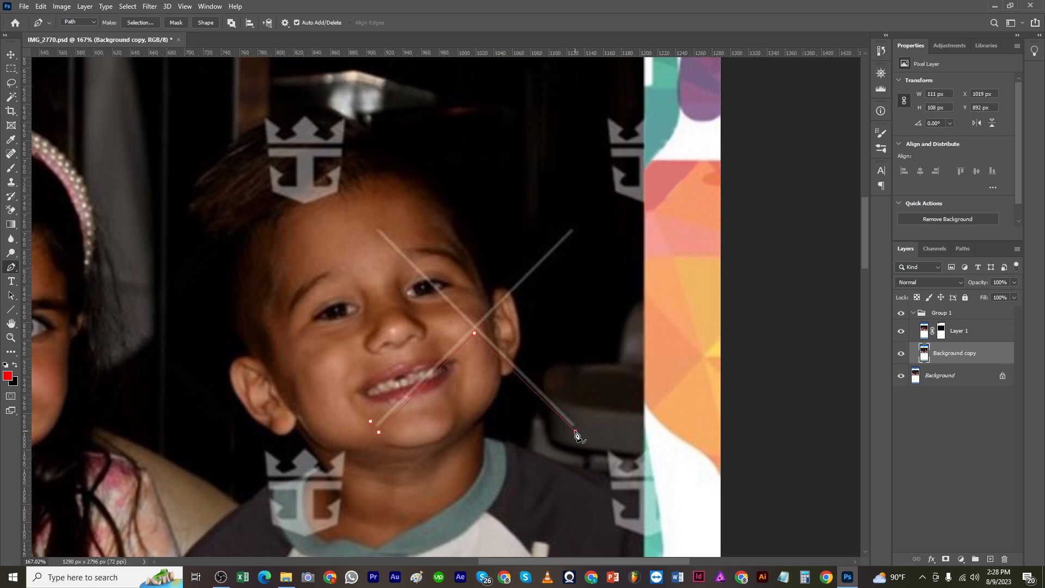
left_click(579, 422)
left_click(481, 325)
left_click(569, 224)
left_click(577, 232)
left_click(474, 322)
left_click(378, 224)
left_click(371, 231)
left_click(469, 326)
left_click(373, 423)
Step: Nudge the path's anchor points at the X's left ends and lower centre to fit the watermark lines closely
scroll(375, 426, "up", 3)
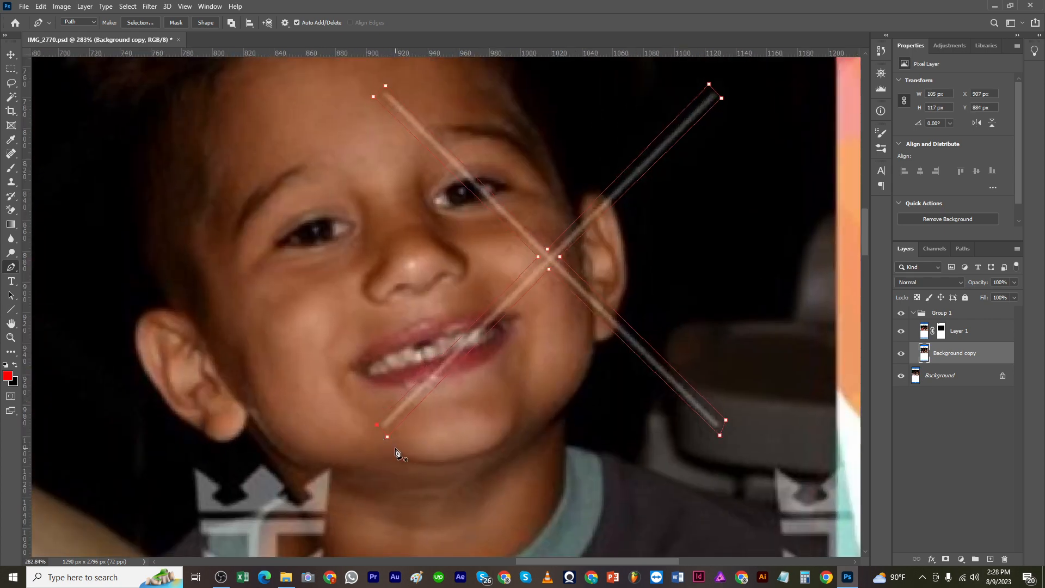
key("Right")
key("Right")
key("Down")
key("Down")
key("Up")
key("Up")
left_click(552, 268, "ctrl")
key("Right")
key("Right")
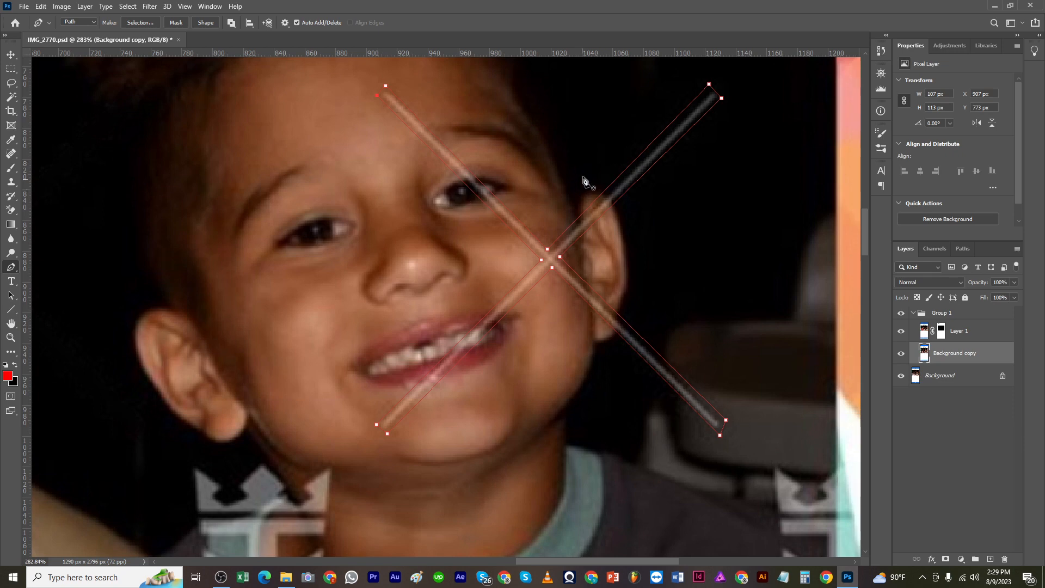
Step: Nudge the anchor points at the X's upper-right end and centre so the path hugs the watermark lines
left_click_drag(678, 74, 726, 89)
key("Right")
key("Right")
key("Right")
key("Right")
key("Right")
left_click_drag(545, 240, 554, 255)
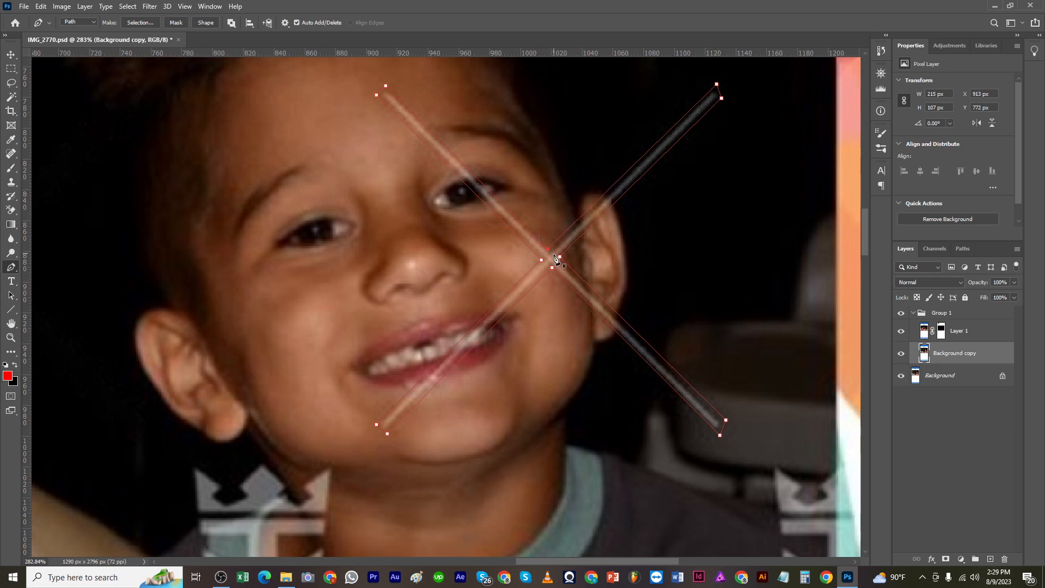
key("Right")
key("Right")
key("Down")
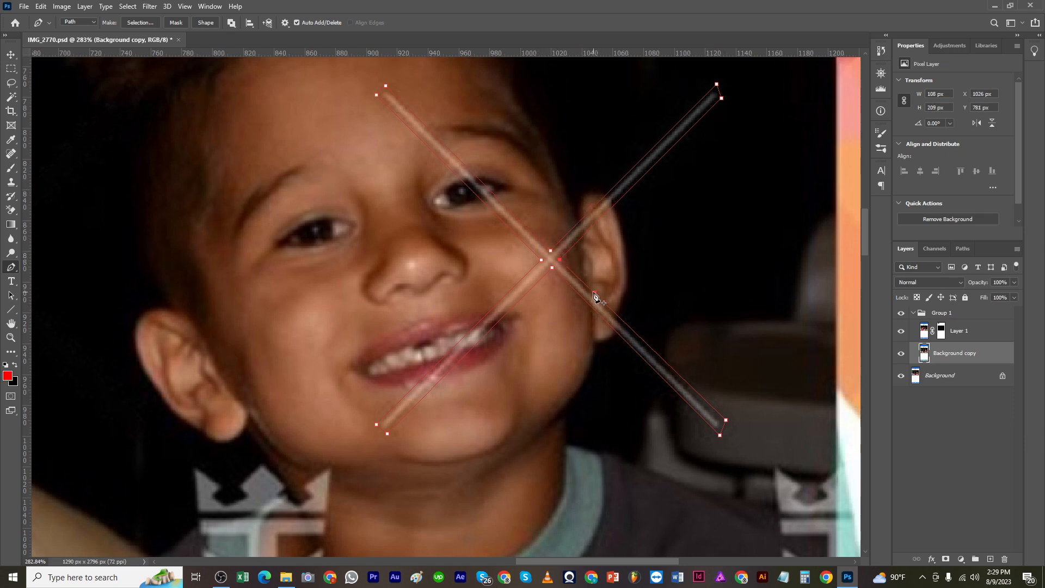
left_click_drag(721, 398, 741, 431)
Step: Convert the X path to a selection, fill it with Content-Aware at 100% opacity, and deselect
scroll(572, 406, "down", 4)
key("ctrl+Return")
key("shift+F5")
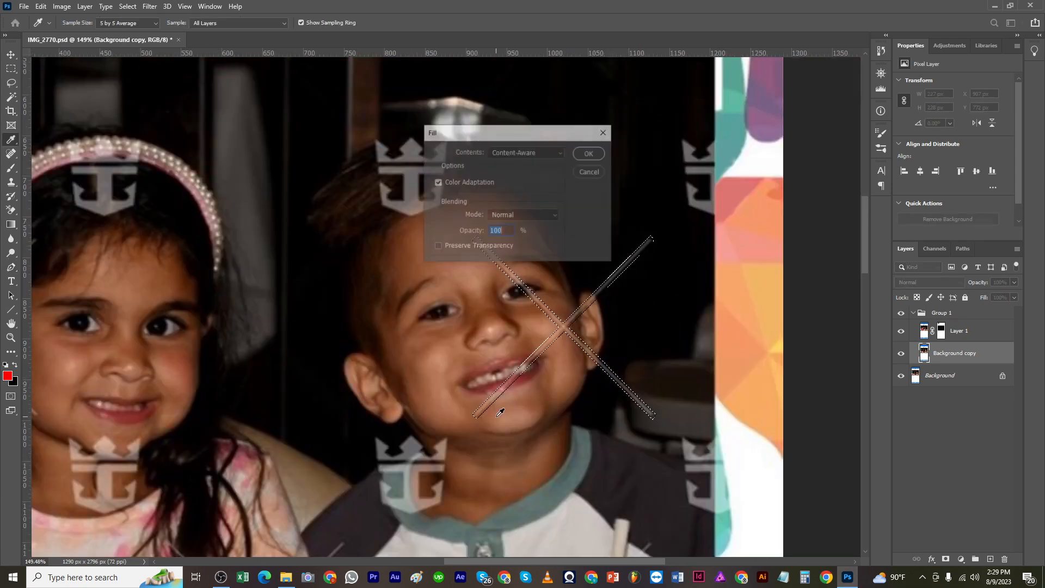
key("Return")
key("ctrl+d")
scroll(498, 417, "down", 4)
scroll(550, 381, "up", 3)
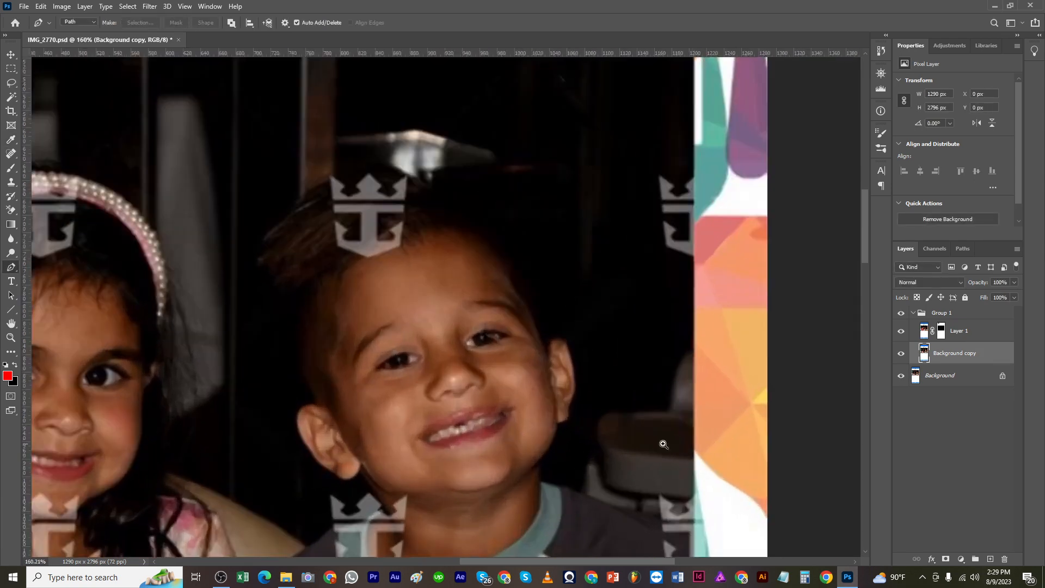
Step: Add a new empty layer above Background copy and activate the Clone Stamp tool
left_click(990, 559)
key("s")
scroll(507, 425, "up", 1)
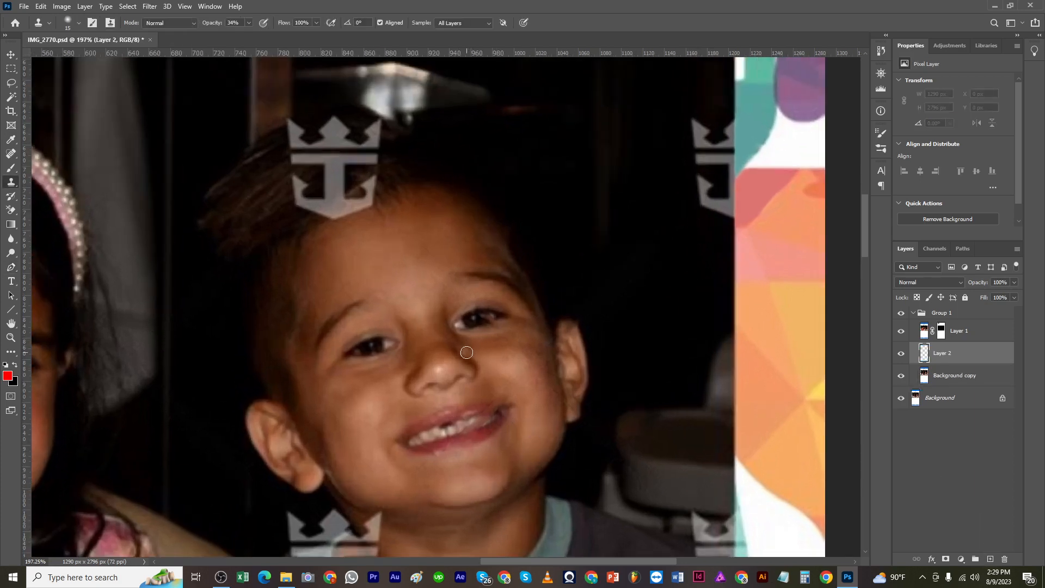
scroll(452, 445, "up", 1)
Step: Return to the Background copy layer, select the boy's teeth for the Patch tool, and clear the selection
key("l")
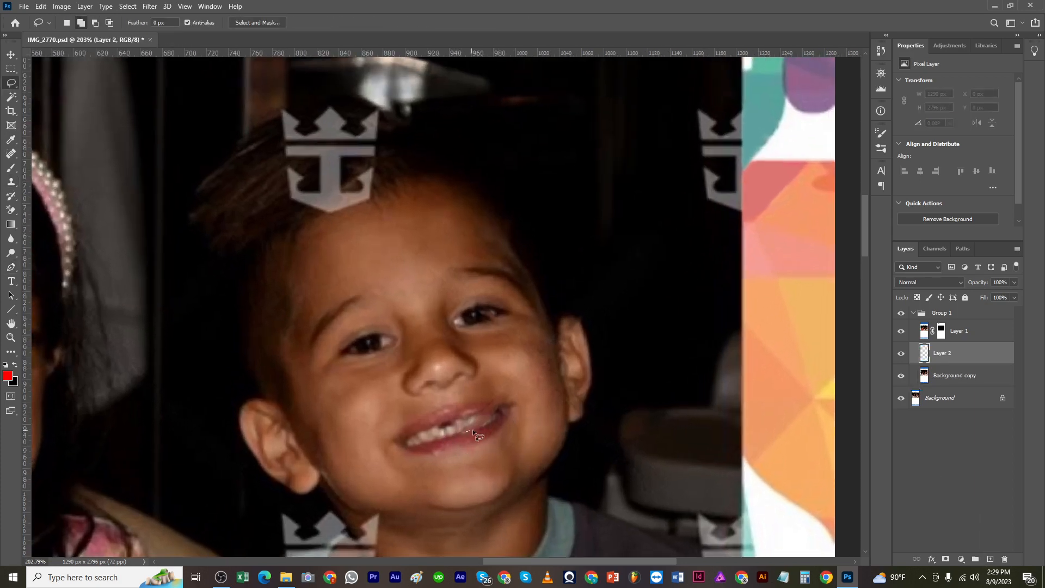
left_click_drag(480, 415, 455, 430)
right_click(11, 154)
left_click(49, 175)
key("Return")
key("alt+bracketleft")
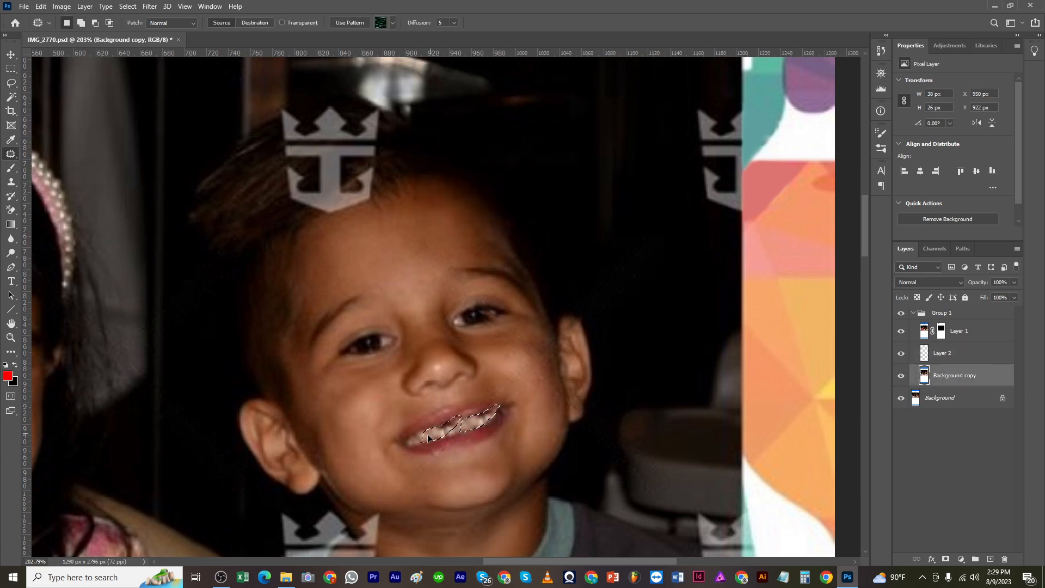
key("ctrl+d")
scroll(492, 474, "down", 3)
scroll(514, 460, "up", 3)
scroll(515, 460, "down", 4)
scroll(520, 473, "up", 2)
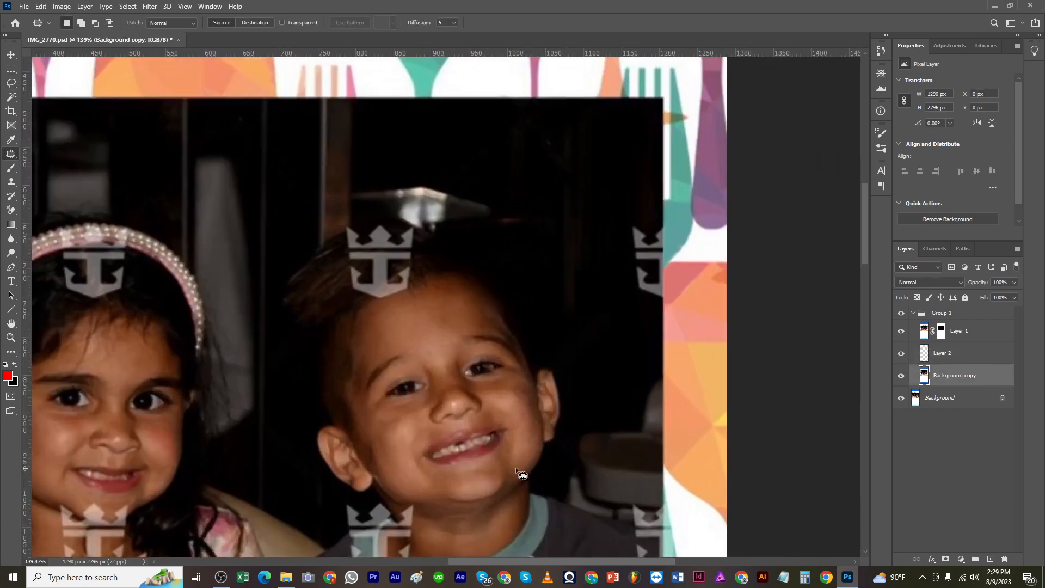
Step: Retouch the boy's mouth with a smaller Clone Stamp brush, raising the tool's opacity to 40%
key("s")
scroll(494, 438, "up", 2)
key("bracketleft")
key("bracketleft")
key("bracketleft")
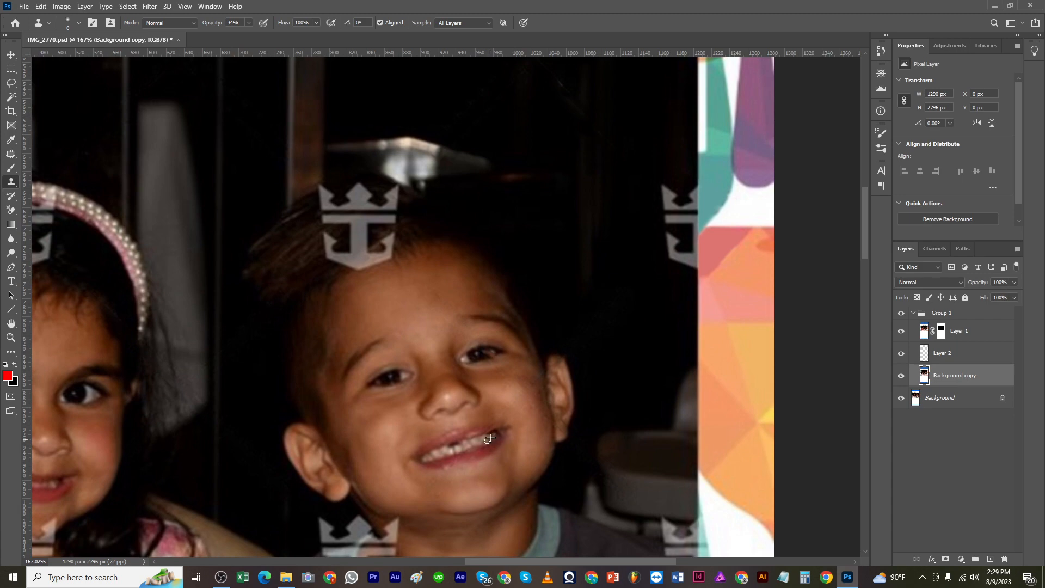
scroll(495, 434, "up", 3)
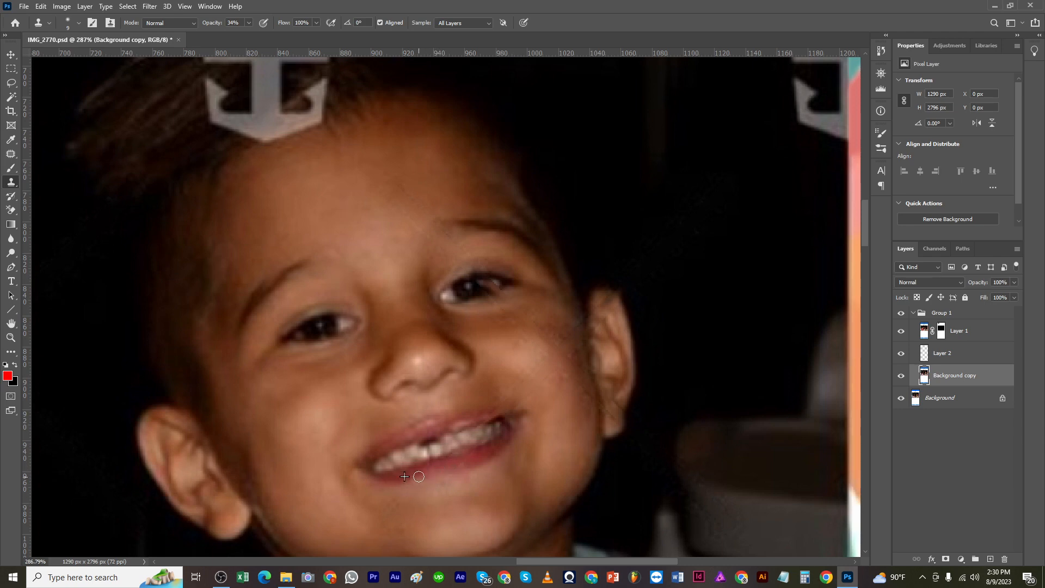
left_click(249, 23)
left_click(253, 36)
left_click(463, 466)
Step: Clone clean skin over the rough patches on the boy's cheek between his eye and ear
left_click(567, 386, "alt")
left_click(537, 346, "alt")
left_click(513, 392)
left_click(519, 360, "alt")
left_click(531, 374)
key("bracketright")
left_click(533, 353, "alt")
left_click(518, 346)
scroll(495, 329, "down", 3)
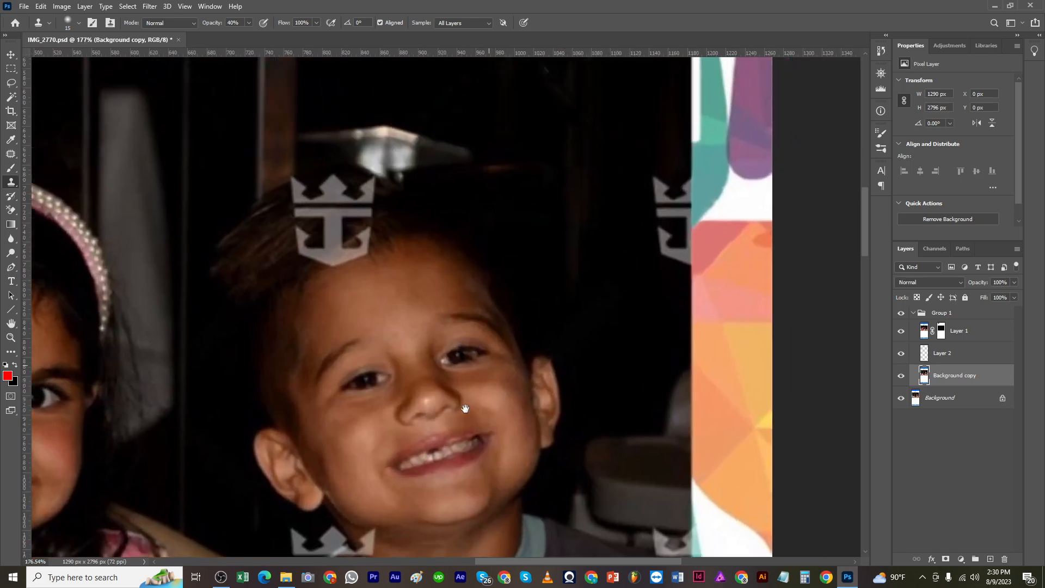
Step: Patch the light watermark remnant at the outer corner of the boy's eye, and deselect
scroll(523, 359, "up", 2)
key("j")
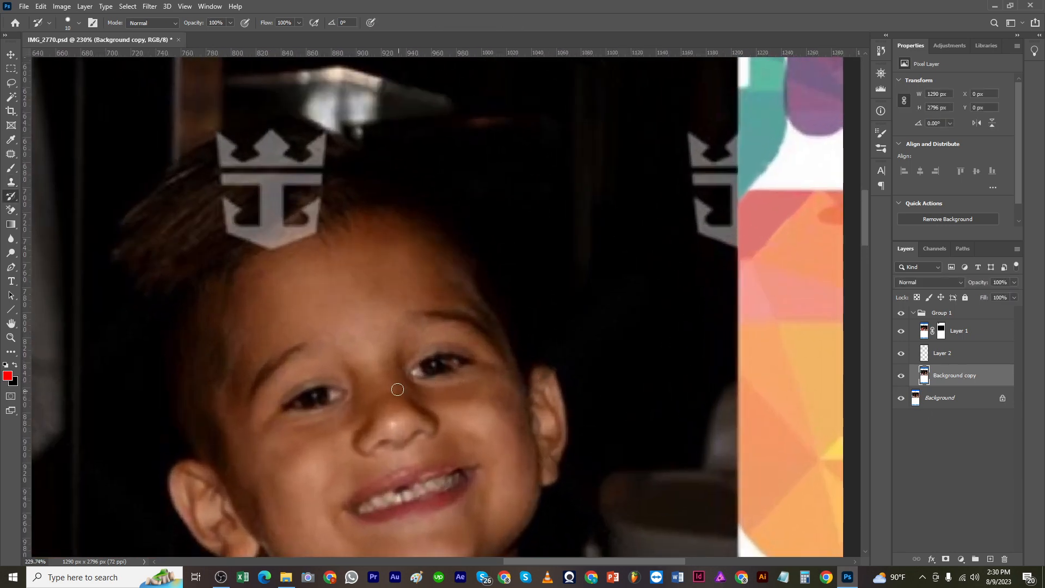
scroll(430, 377, "up", 2)
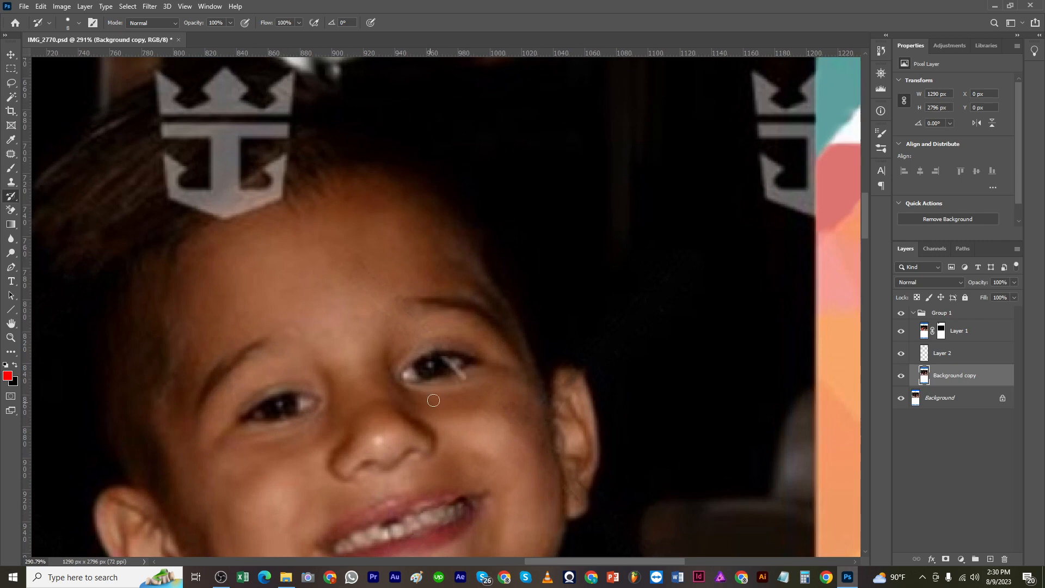
key("s")
key("l")
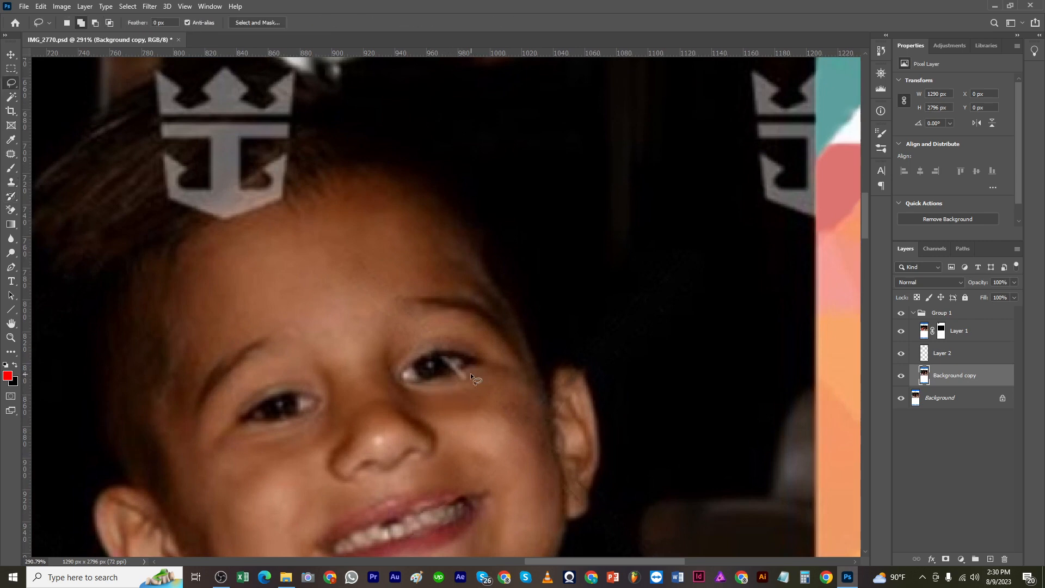
key("shift+j")
mouse_move(473, 377)
left_mouse_down()
mouse_move(437, 375)
mouse_move(455, 397)
mouse_move(461, 390)
left_mouse_up()
key("ctrl+d")
Step: Clone around the boy's eye with a fine Clone Stamp brush, comparing the retouch with the original photo
key("s")
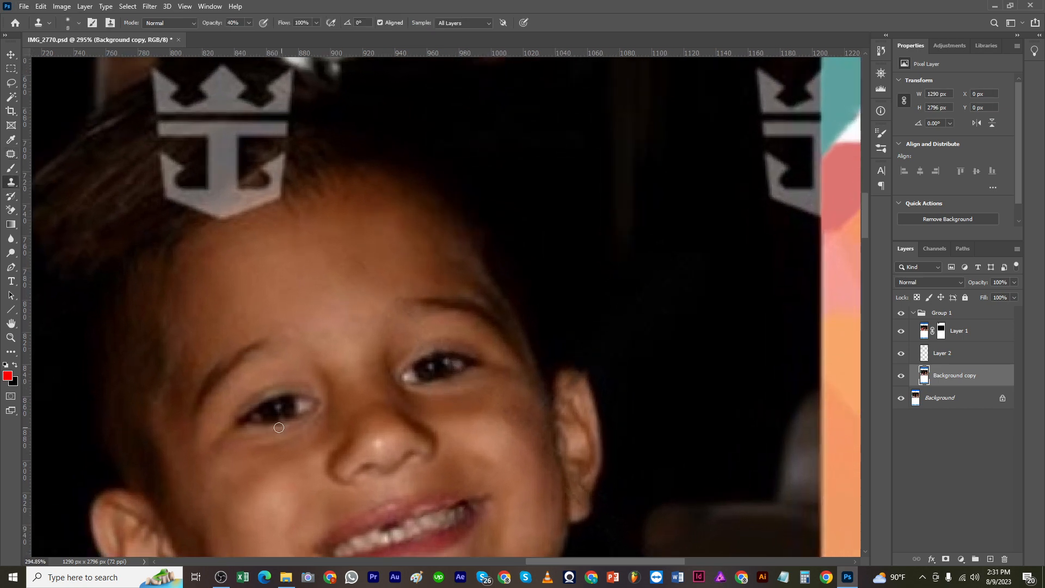
left_click_drag(362, 424, 445, 400)
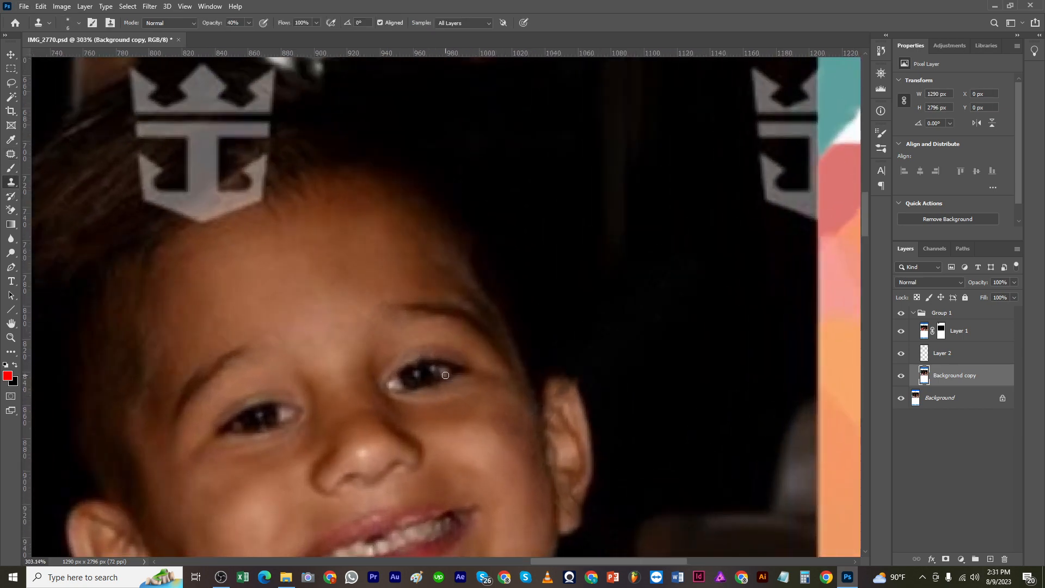
left_click(901, 376)
left_click(901, 376)
scroll(441, 376, "down", 5)
scroll(465, 379, "up", 6)
left_click(461, 370, "alt")
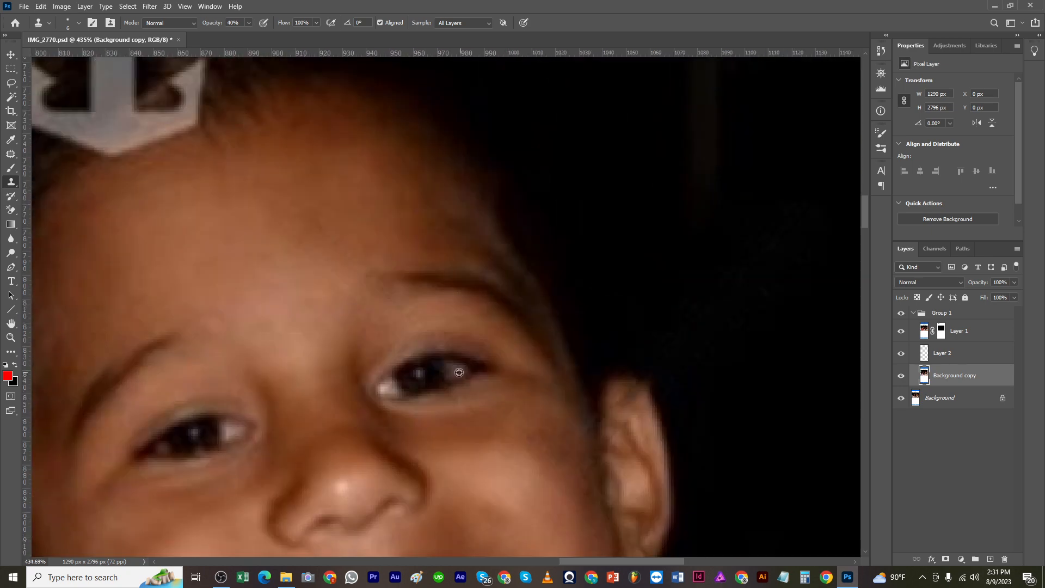
Step: Clone out the last bright marks inside the boy's eye and save the document
left_click_drag(452, 365, 440, 361)
scroll(445, 376, "down", 3)
scroll(449, 381, "up", 2)
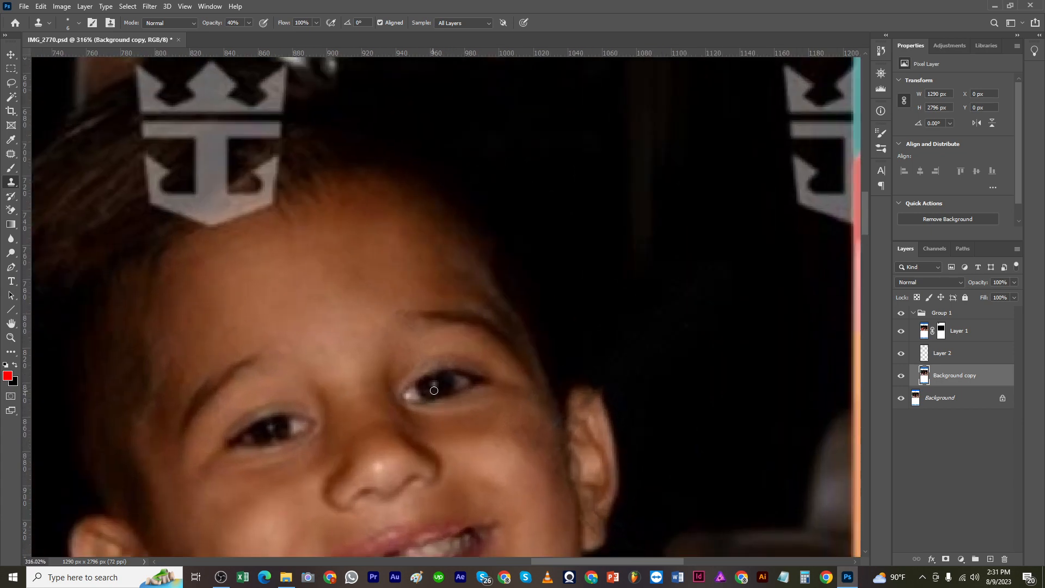
scroll(434, 390, "down", 5)
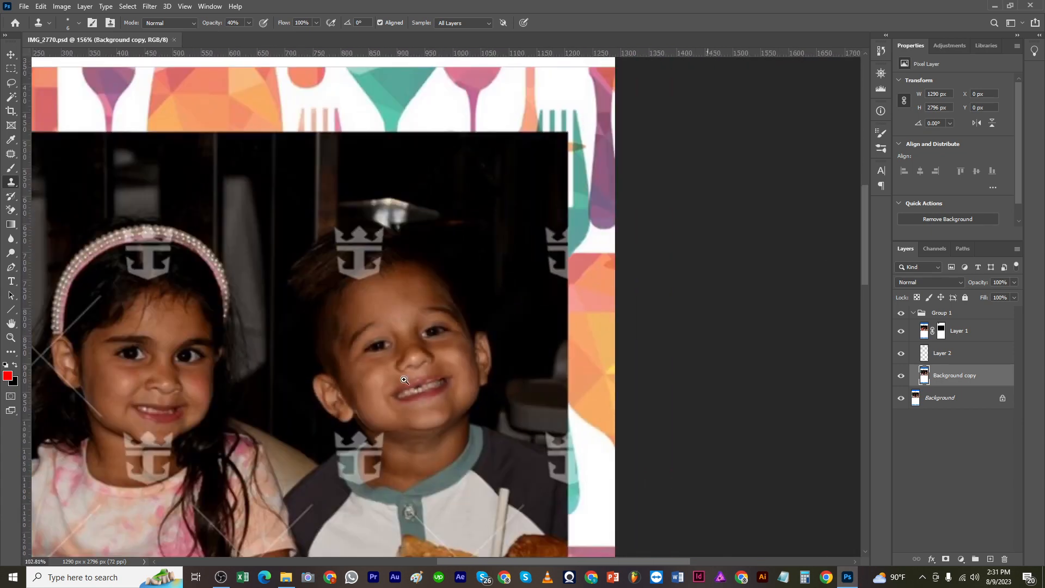
scroll(405, 379, "down", 2)
scroll(488, 345, "up", 3)
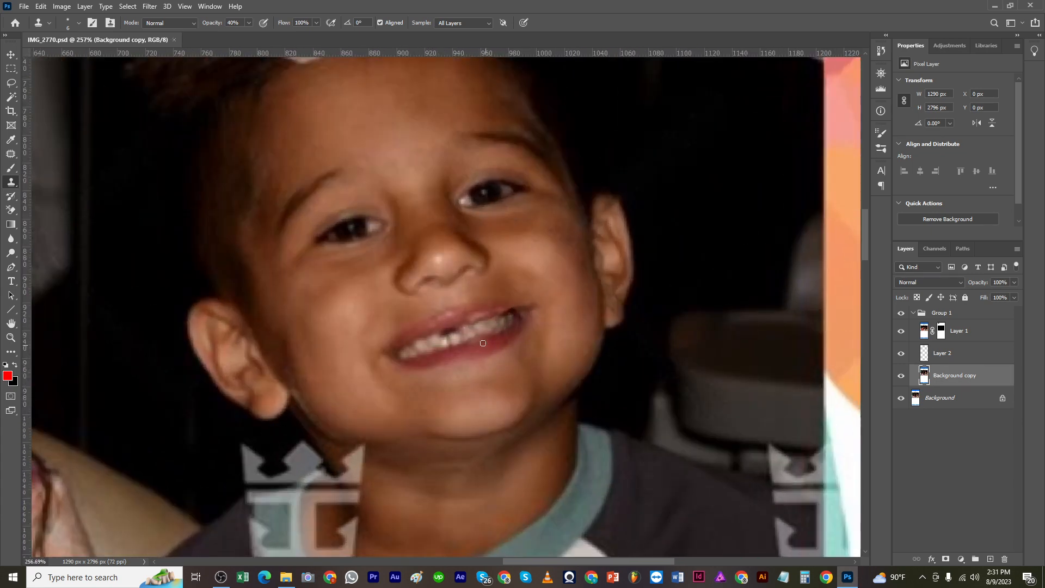
Step: Refine the boy's teeth and lips with a fine Clone Stamp brush, checking them against the original layer
left_click(456, 320)
scroll(448, 345, "up", 1)
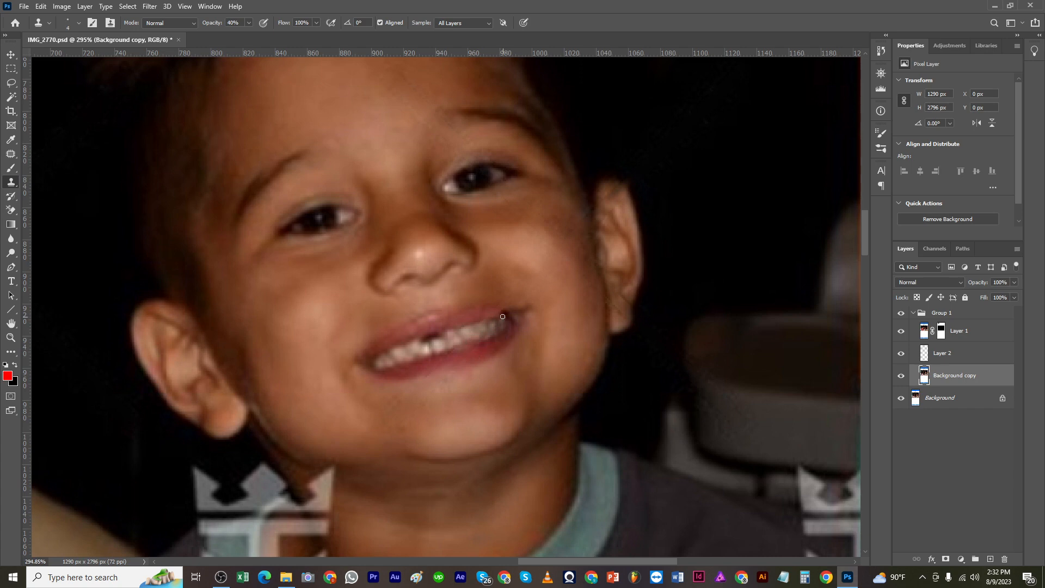
left_click_drag(461, 341, 516, 342)
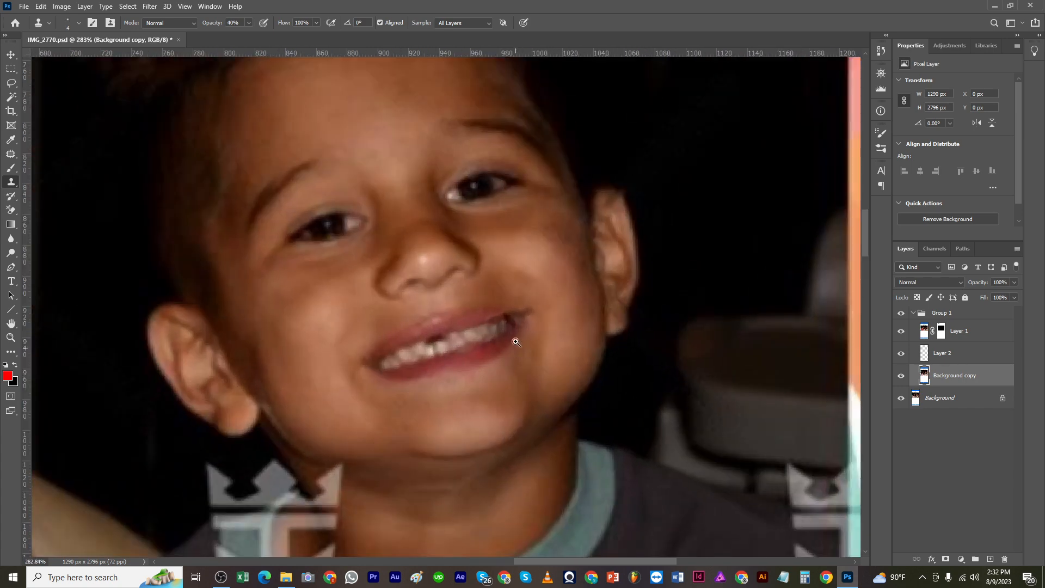
left_click(900, 380)
left_click(900, 380)
Step: Clone skin over the dark mark at the corner of the boy's mouth with a slightly larger brush
key("bracketright")
left_click(902, 378)
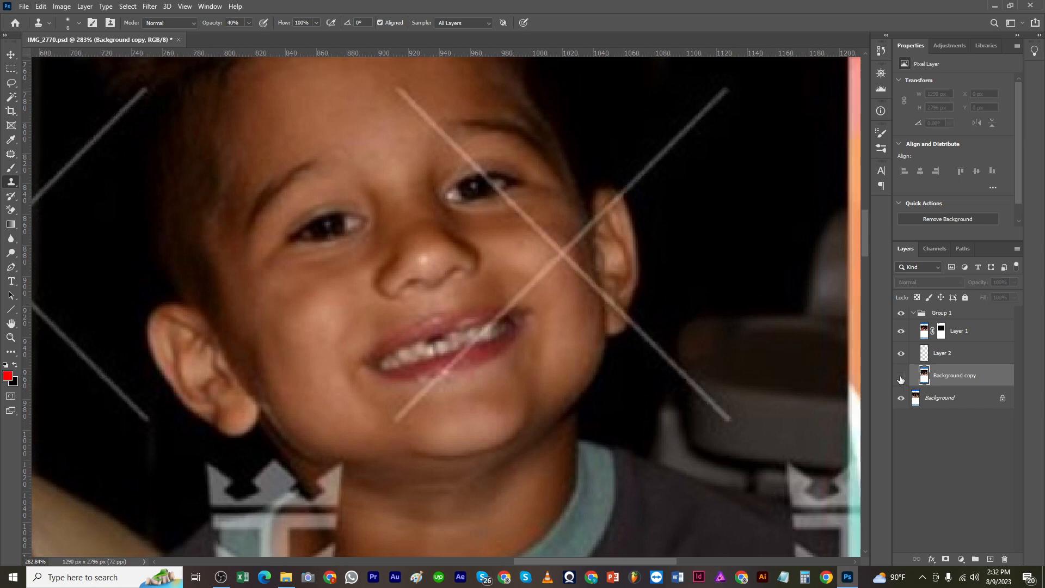
left_click(903, 378)
left_click(531, 312)
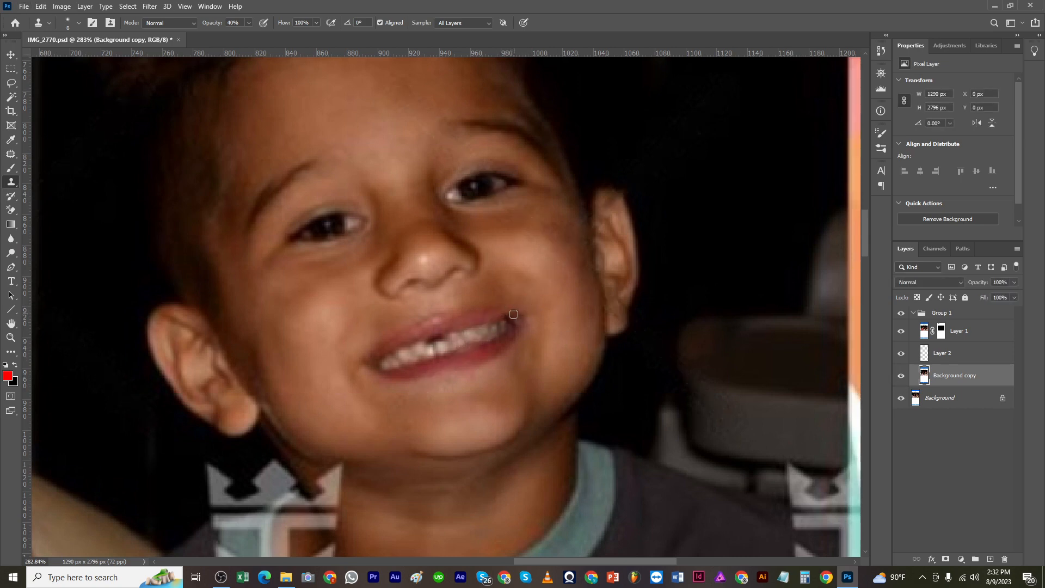
left_click(504, 313, "alt")
left_click_drag(508, 315, 525, 317)
scroll(523, 311, "down", 5)
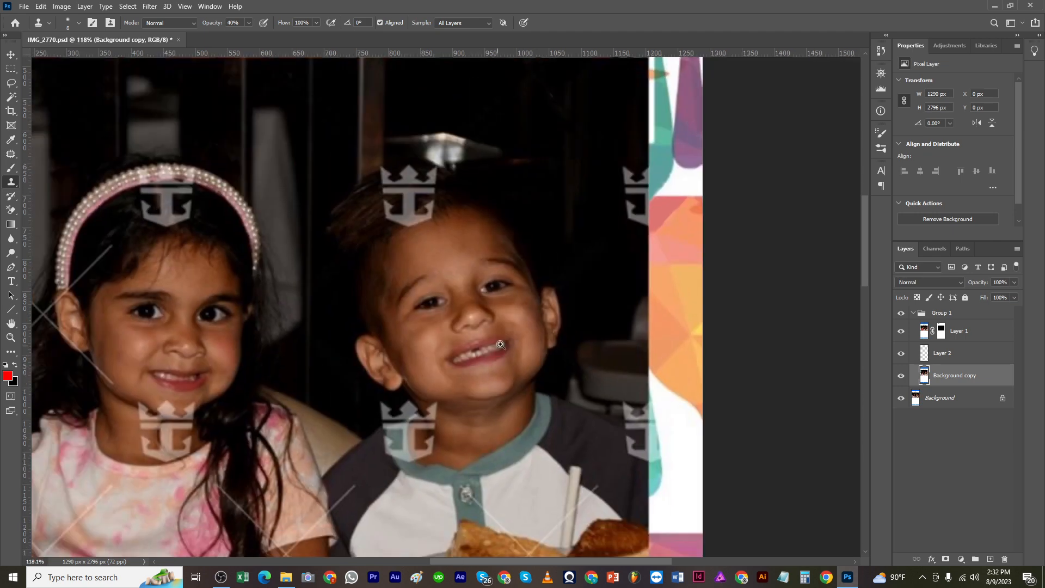
scroll(531, 340, "up", 5)
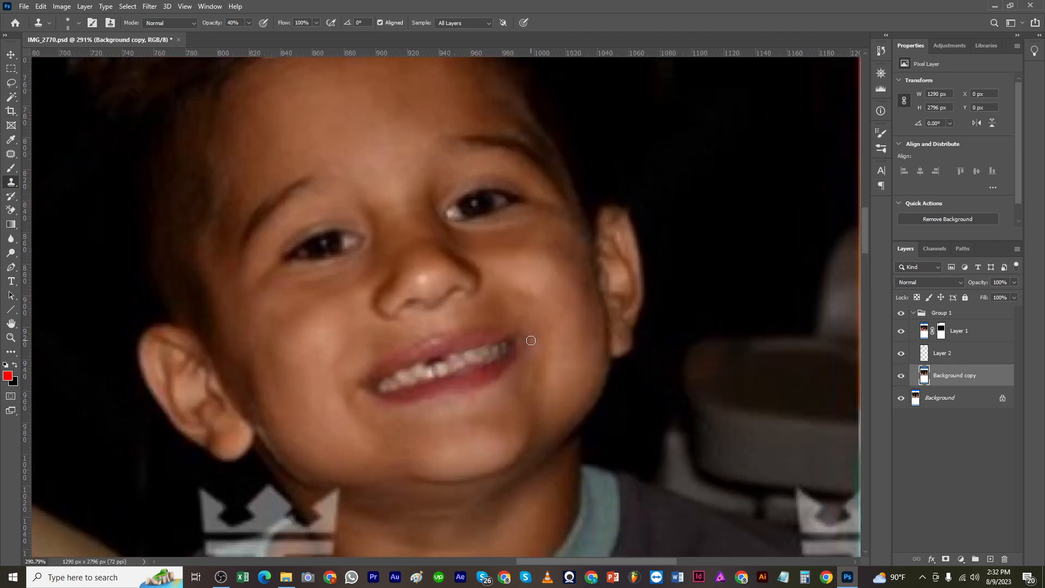
Step: Smooth the skin on the boy's cheek beside his eye and ear with a larger Clone Stamp brush
left_click(571, 267, "alt")
key("bracketright")
key("bracketright")
left_click(551, 256)
scroll(552, 300, "down", 5)
scroll(450, 328, "up", 6)
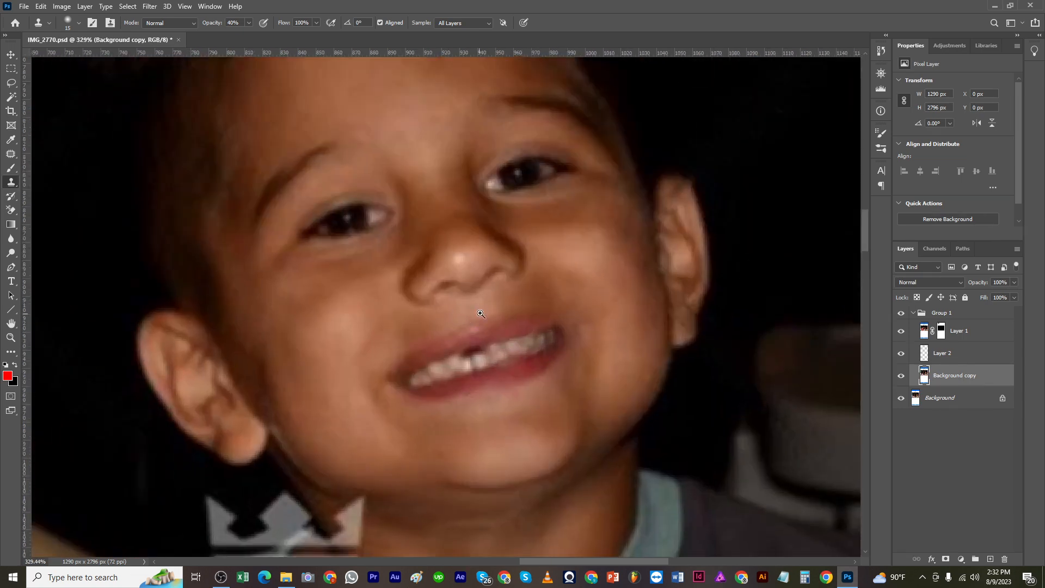
left_click(636, 282, "alt")
scroll(483, 353, "down", 5)
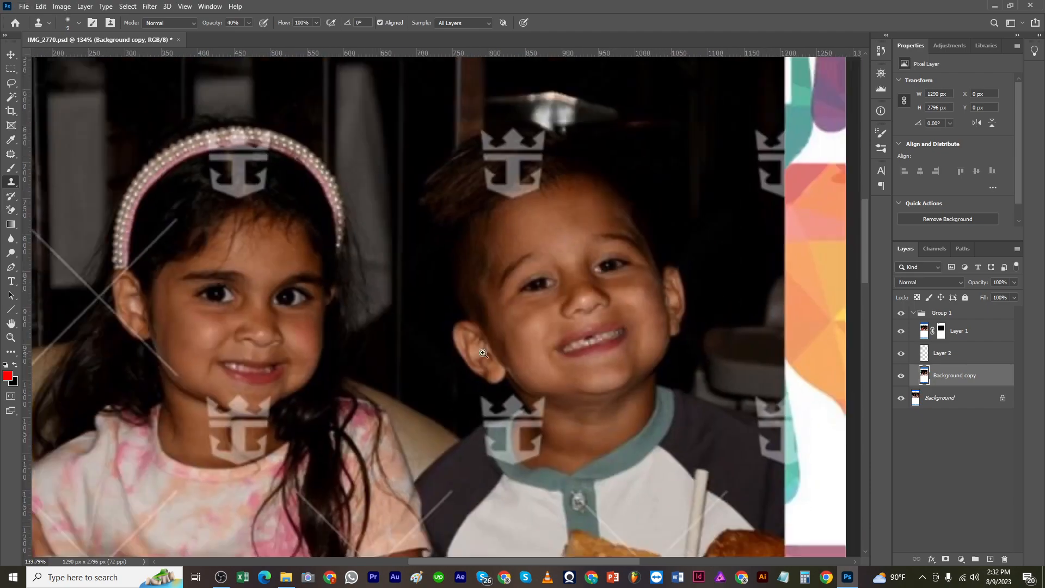
scroll(483, 353, "down", 5)
scroll(473, 359, "up", 3)
scroll(577, 276, "up", 3)
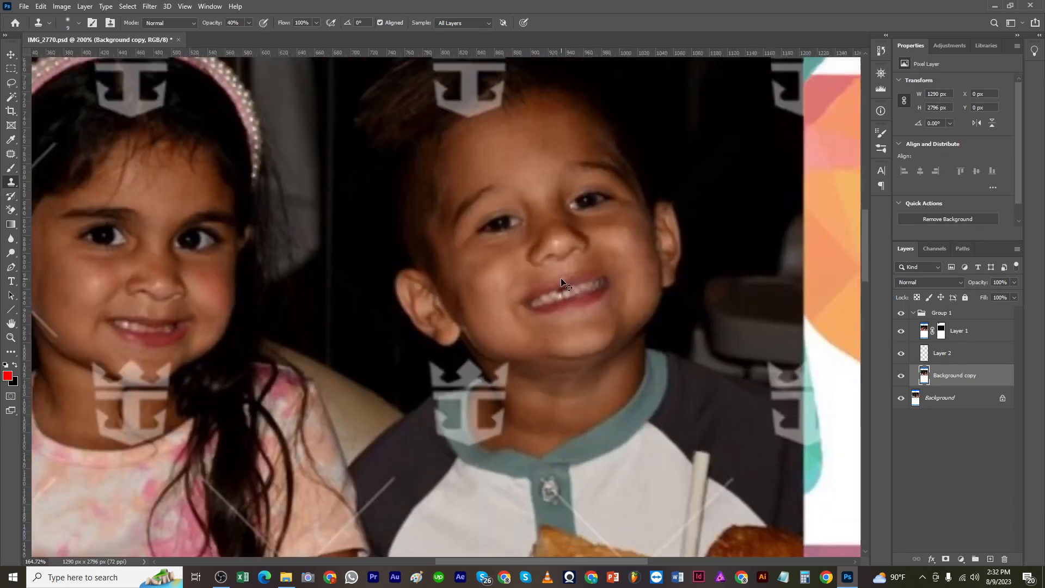
Step: Outline the crossed watermark lines over the girl's hair, ear and cheek with a closed Pen path
key("p")
scroll(387, 292, "left", 5)
scroll(165, 360, "up", 2)
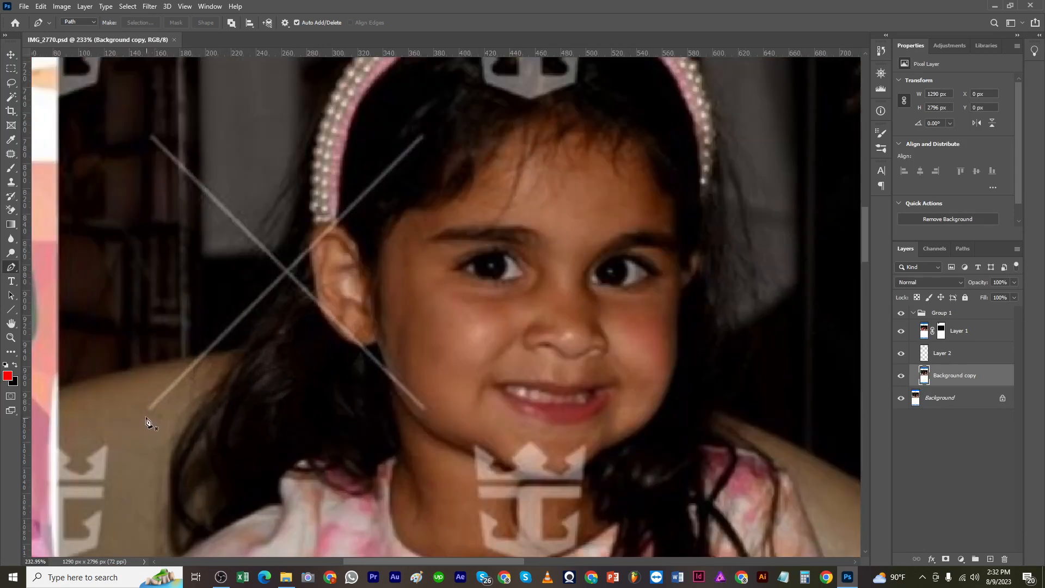
left_click(150, 417)
left_click(289, 279)
left_click(423, 414)
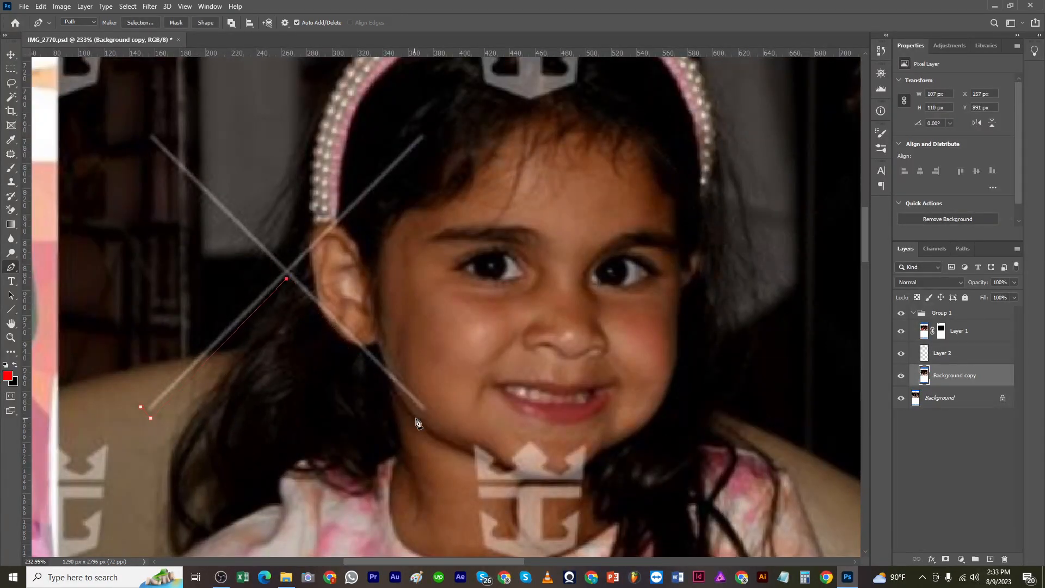
left_click(429, 403)
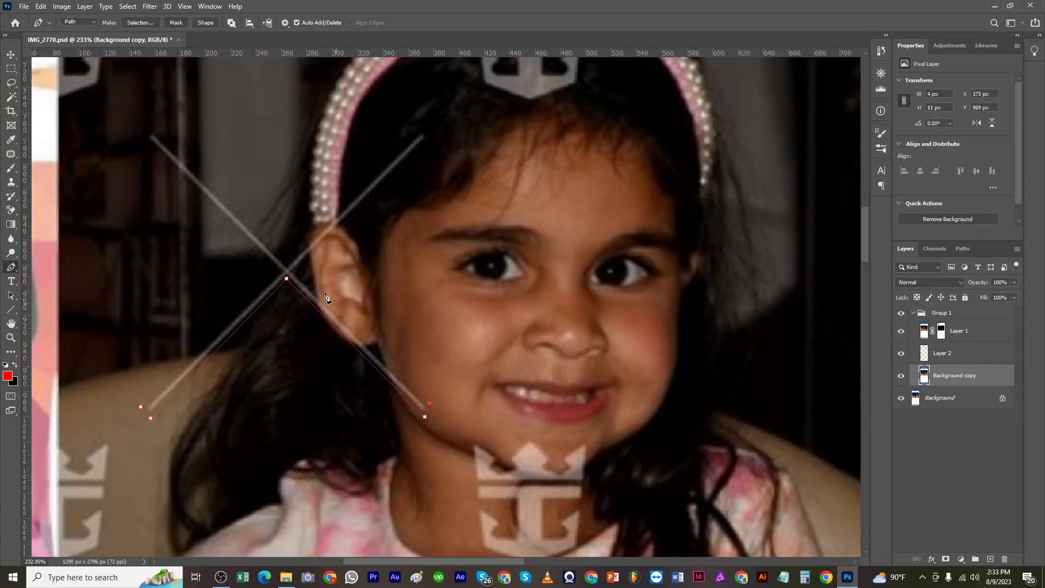
left_click(293, 274)
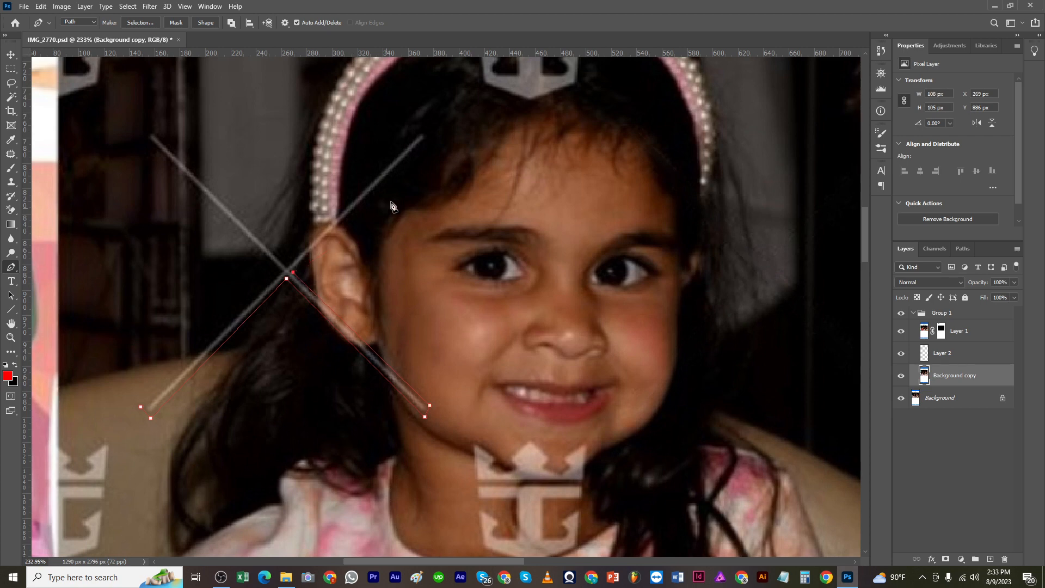
left_click(427, 136)
left_click(421, 133)
left_click(286, 267)
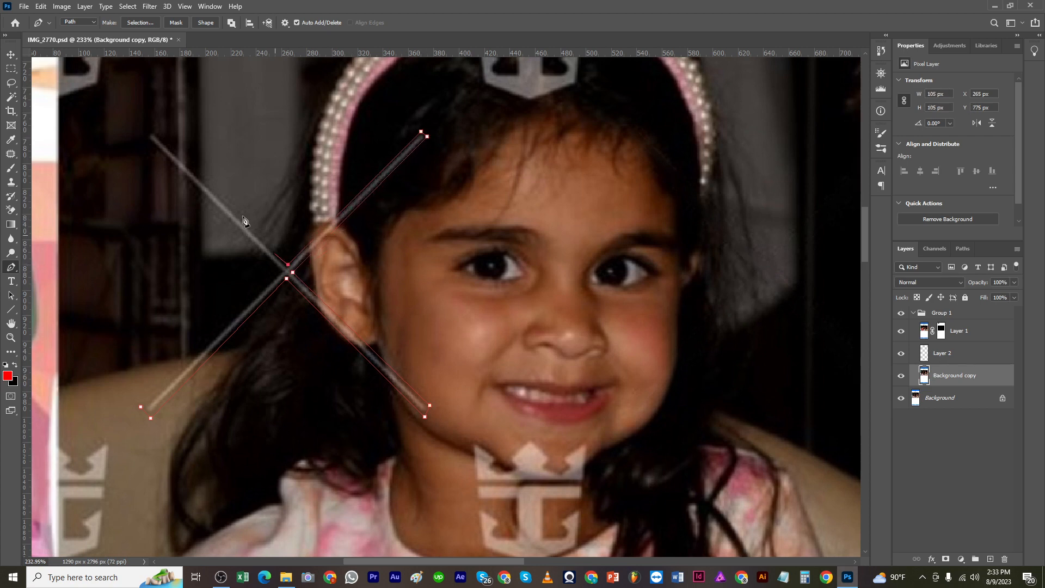
left_click(152, 131)
left_click(280, 270)
left_click(141, 407)
Step: Turn the path around the girl's ear into a selection, fill it with Content-Aware, and deselect
key("ctrl+Return")
key("shift+F5")
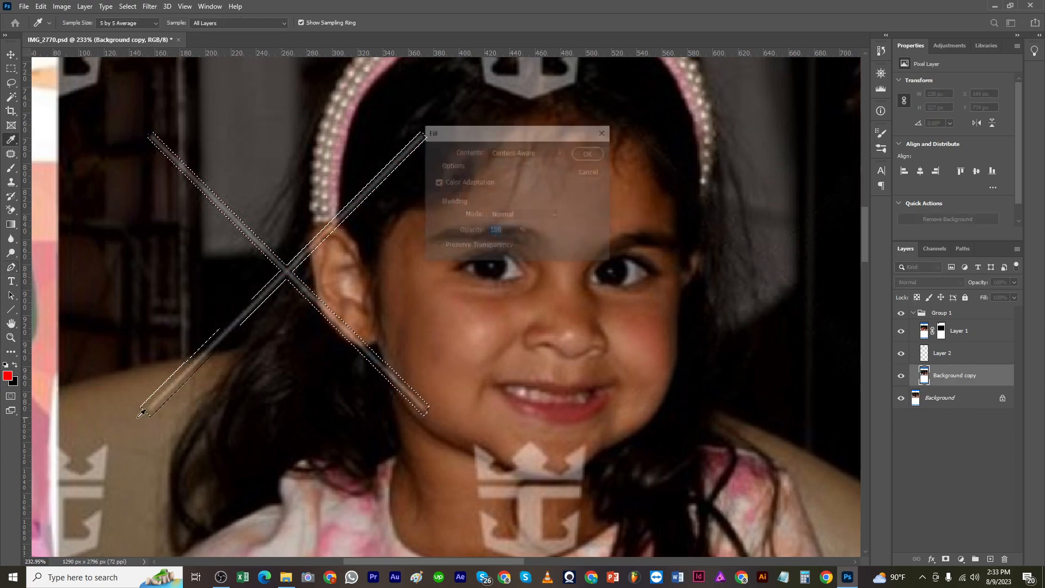
key("Return")
key("ctrl+d")
Step: Clean up the leftover line traces around the girl's headband, ear and jaw with a fine Clone Stamp brush
scroll(253, 385, "down", 4)
scroll(326, 304, "up", 4)
key("s")
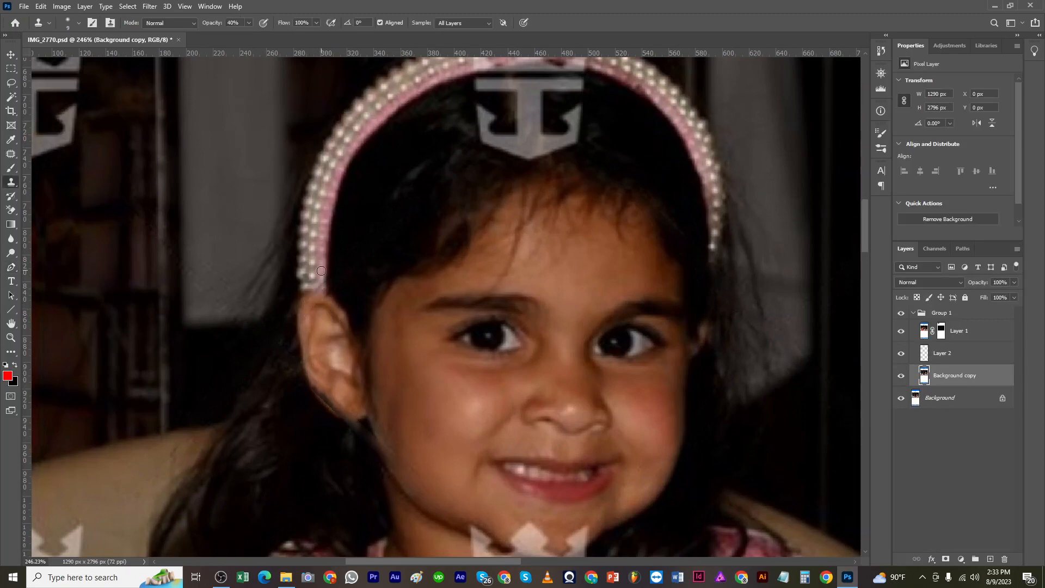
scroll(320, 287, "down", 4)
scroll(319, 342, "up", 4)
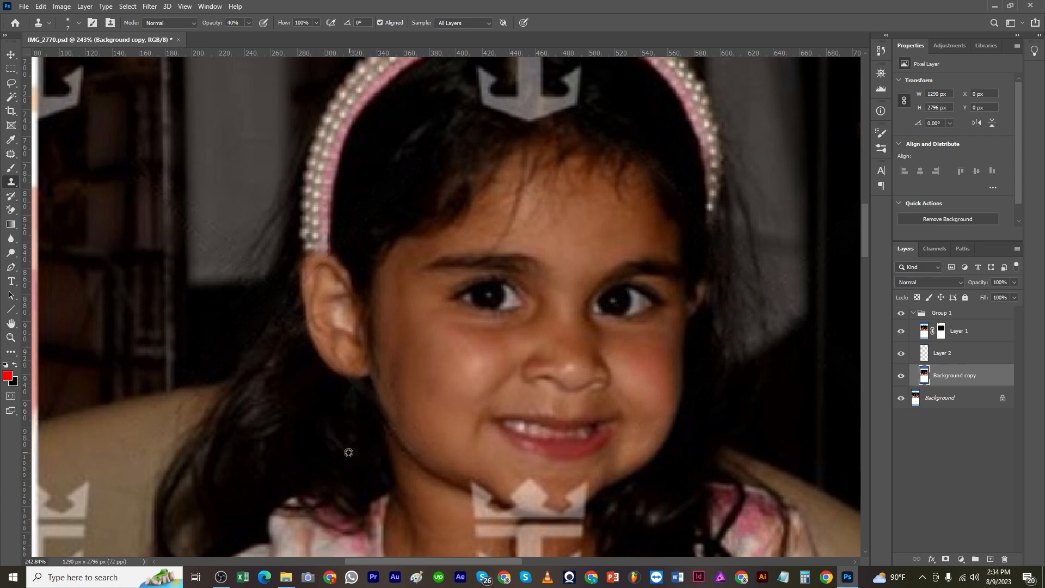
scroll(318, 443, "down", 2)
scroll(302, 361, "up", 3)
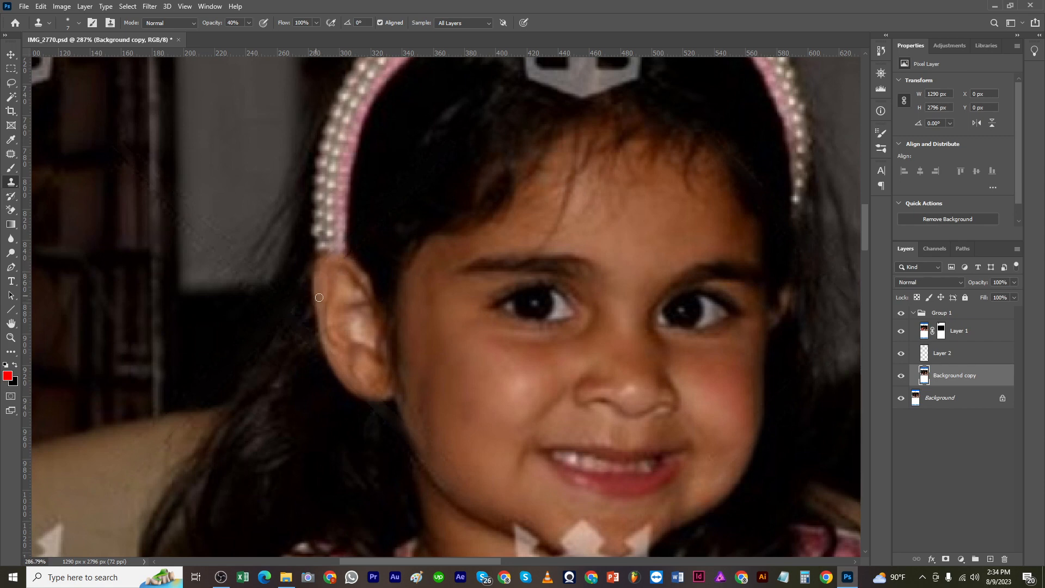
scroll(319, 297, "down", 5)
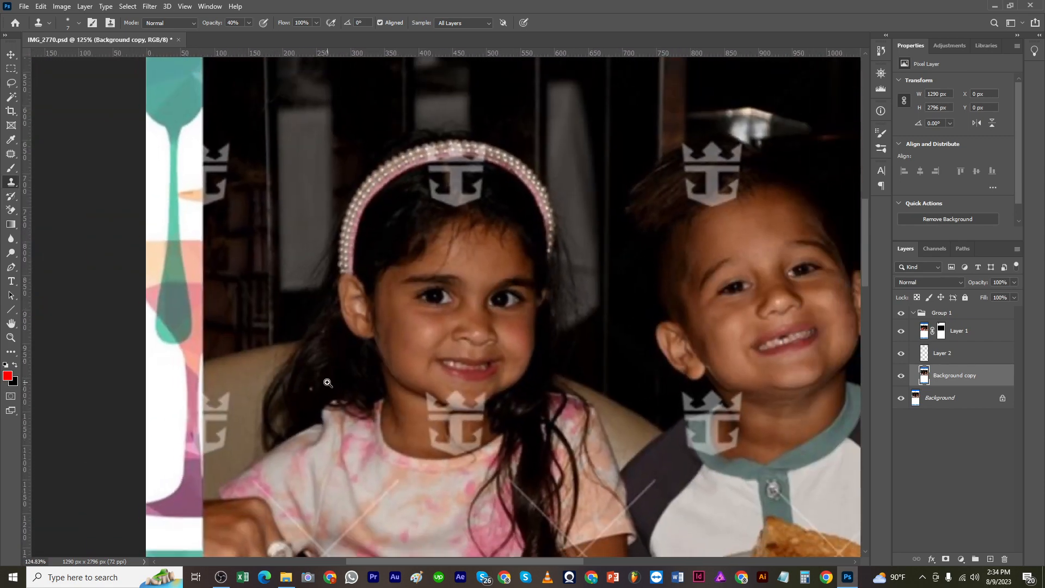
Step: Load Layer 1's mask as a selection, invert it, and set the Clone Stamp to 25 px at 100% opacity
key("m")
scroll(194, 404, "up", 5)
left_click(940, 333, "ctrl")
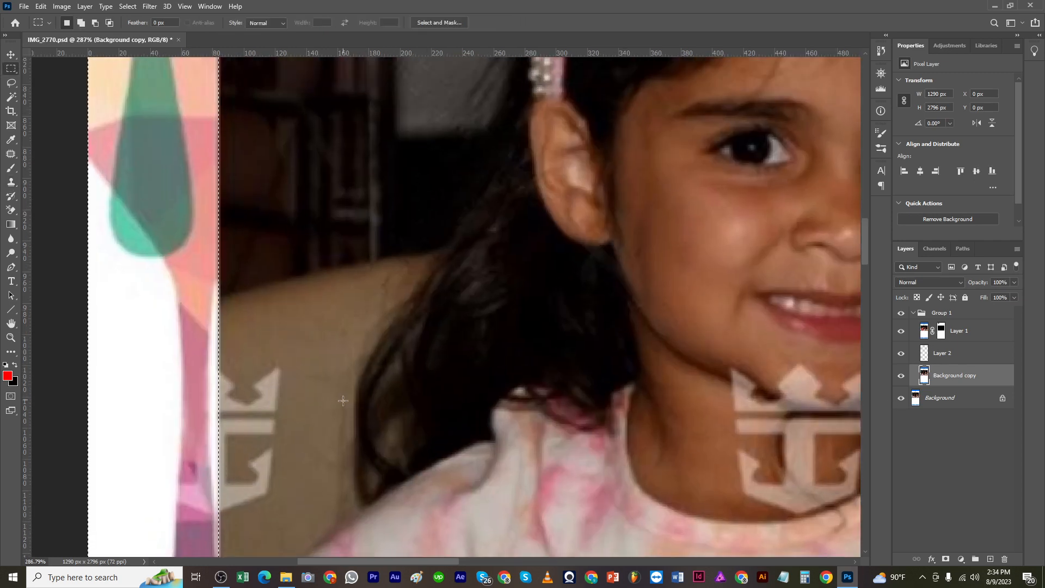
left_click(128, 7)
left_click(143, 48)
key("s")
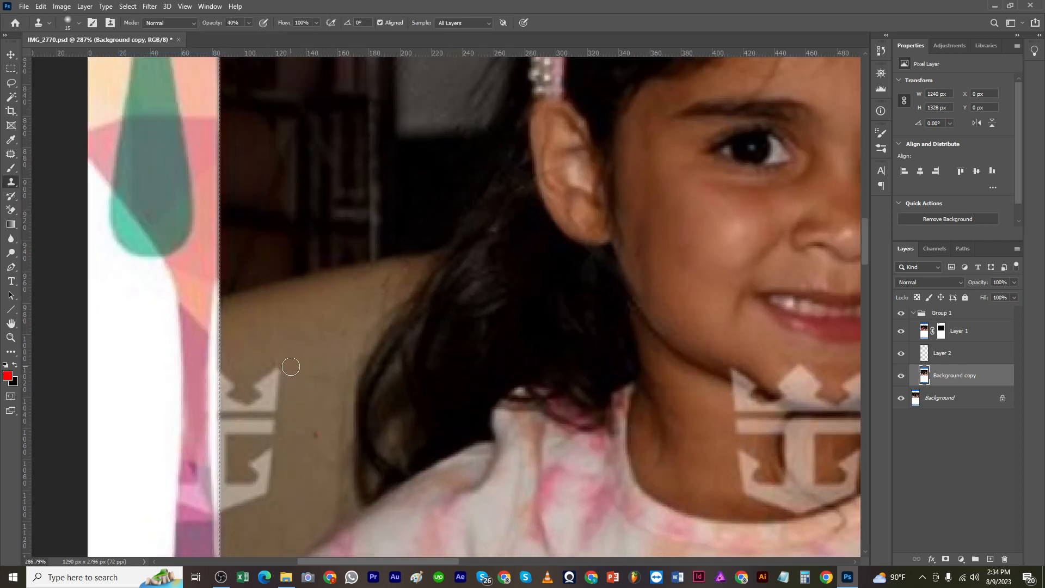
key("bracketright")
key("0")
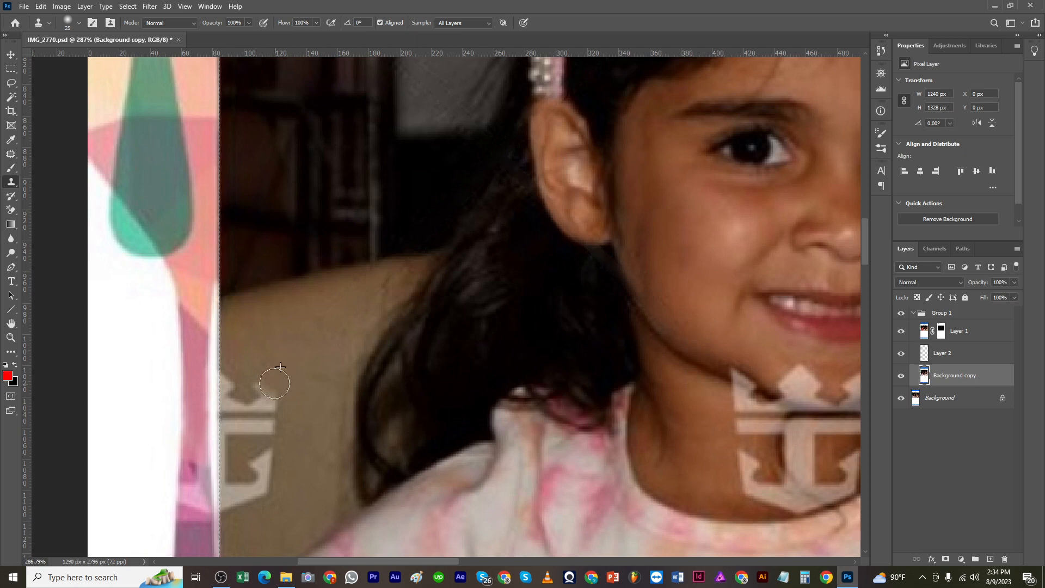
Step: Clone chair texture over the partial crown-and-anchor logo at the photo's lower left edge, undoing the bad strokes
left_click_drag(274, 384, 282, 417)
mouse_move(281, 417)
left_mouse_down()
mouse_move(354, 313)
mouse_move(331, 362)
mouse_move(345, 392)
mouse_move(343, 362)
mouse_move(355, 402)
mouse_move(299, 418)
left_mouse_up()
key("ctrl+z")
key("ctrl+z")
left_click(338, 416, "alt")
key("ctrl+z")
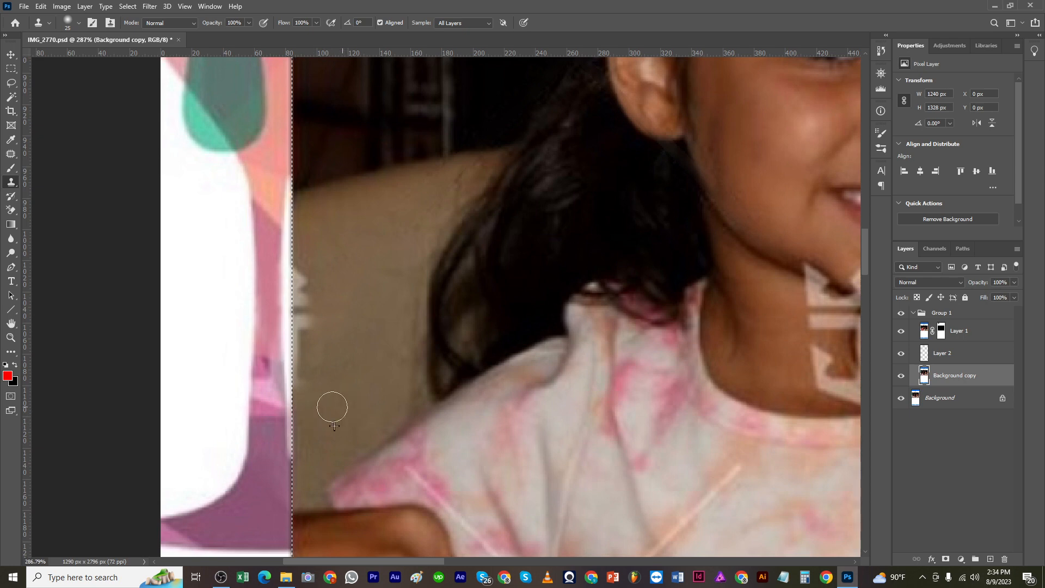
left_click(348, 390, "alt")
left_click_drag(299, 272, 292, 311)
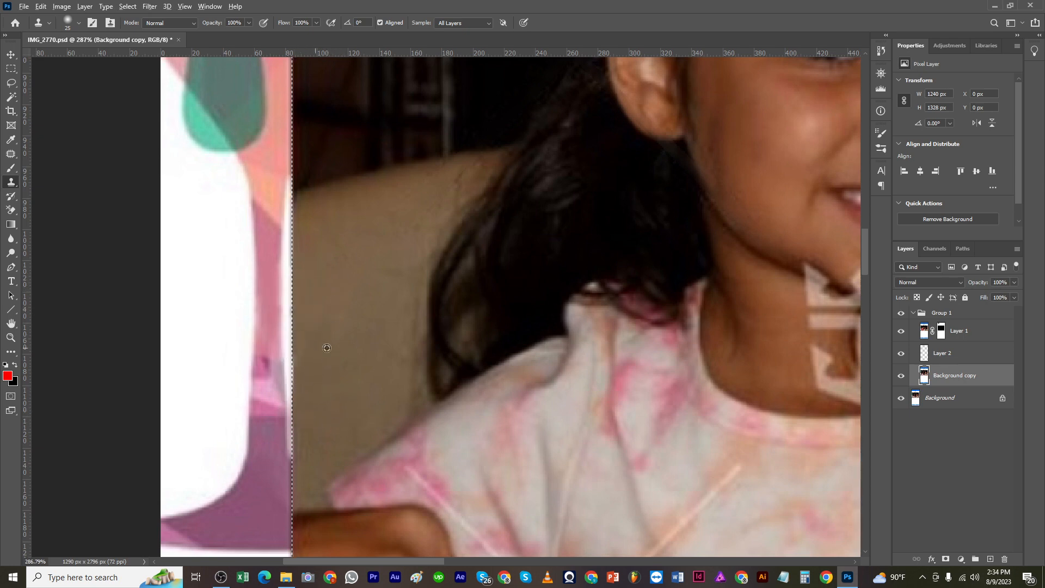
key("ctrl+d")
left_click_drag(306, 413, 261, 413)
Step: Clone the dark background over the partial logo at the photo's upper left edge
left_click_drag(392, 163, 599, 250)
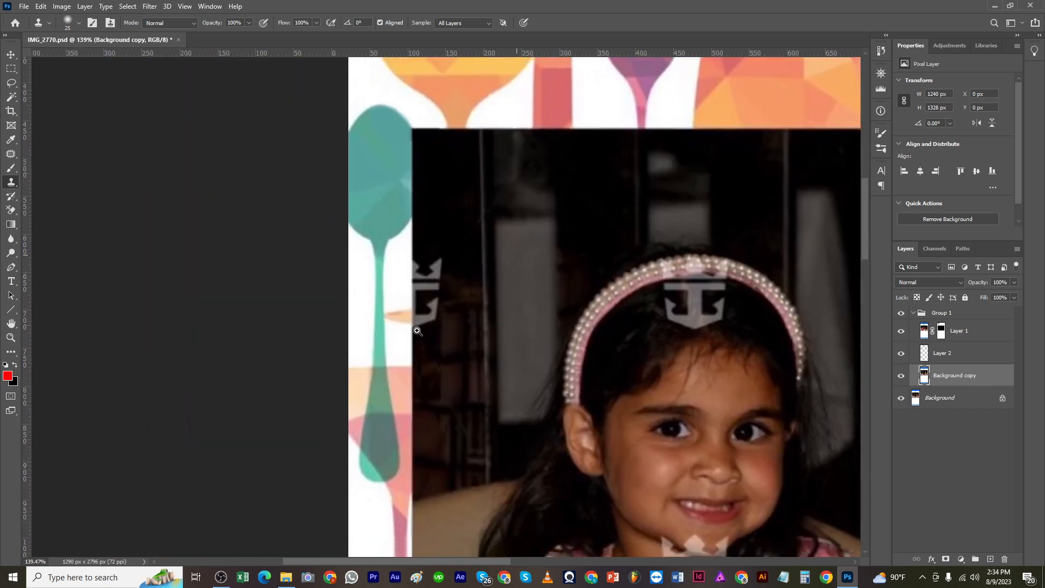
left_click_drag(417, 331, 432, 358)
left_click(445, 141, "alt")
mouse_move(442, 224)
left_mouse_down()
mouse_move(419, 248)
mouse_move(424, 324)
left_mouse_up()
mouse_move(449, 231)
left_mouse_down()
mouse_move(444, 257)
mouse_move(434, 322)
left_mouse_up()
left_click(453, 223, "alt")
left_click(463, 236, "alt")
left_click(447, 262, "alt")
left_click_drag(449, 259, 427, 261)
Step: Clone the dark background over the partial logo at the photo's upper right edge with a 30 px brush
left_click_drag(806, 131, 341, 249)
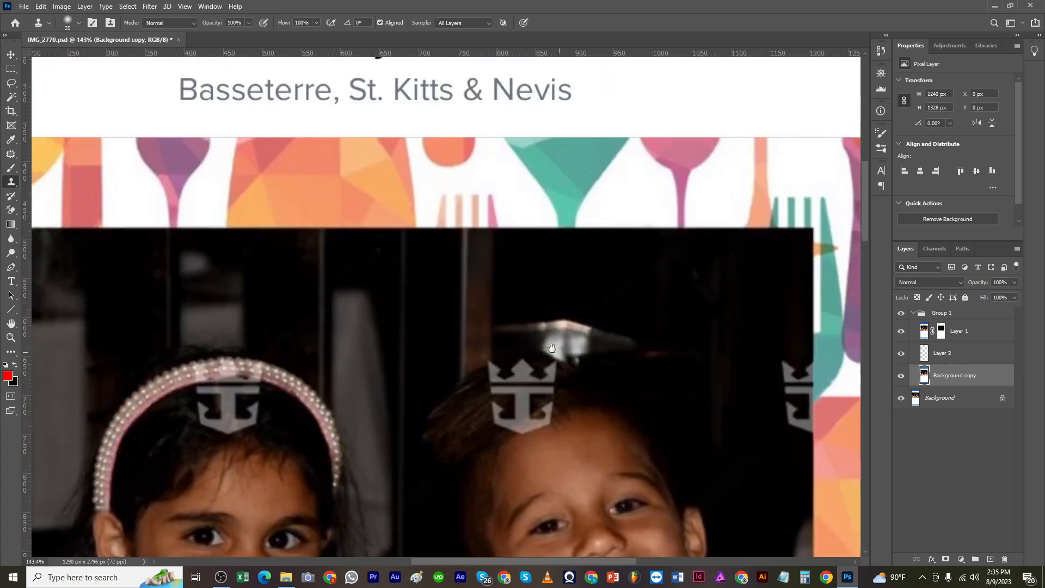
left_click_drag(552, 349, 311, 164)
scroll(519, 161, "up", 1)
left_click(520, 158, "alt")
key("bracketright")
mouse_move(554, 189)
left_mouse_down()
mouse_move(546, 179)
mouse_move(570, 199)
mouse_move(553, 210)
mouse_move(581, 166)
mouse_move(598, 236)
mouse_move(585, 260)
left_mouse_up()
left_click(537, 207, "alt")
left_click(554, 248, "alt")
Step: Clear the mask selection and save the document
scroll(551, 183, "down", 6)
left_click_drag(533, 299, 557, 120)
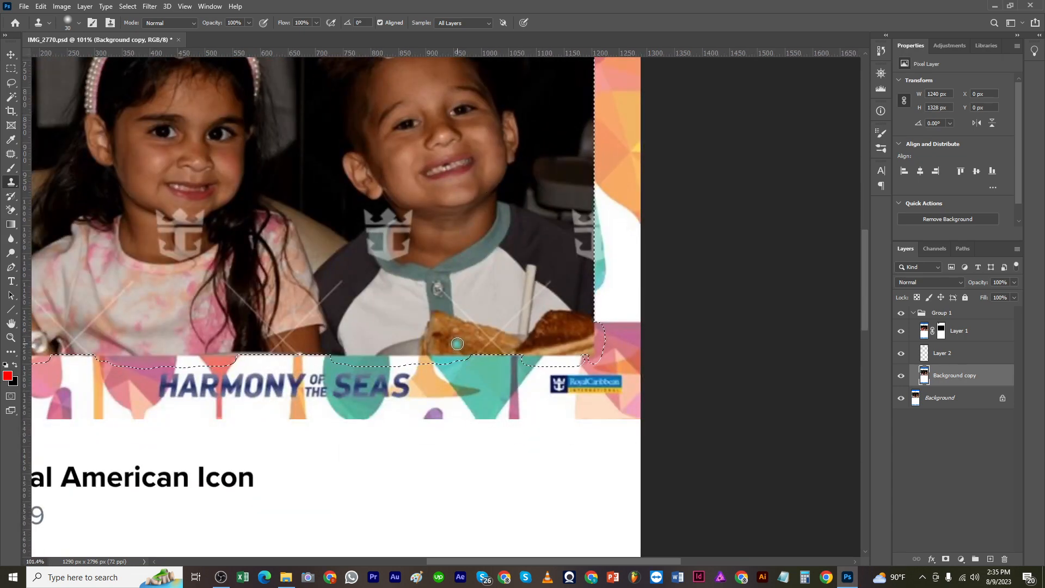
scroll(458, 343, "down", 2)
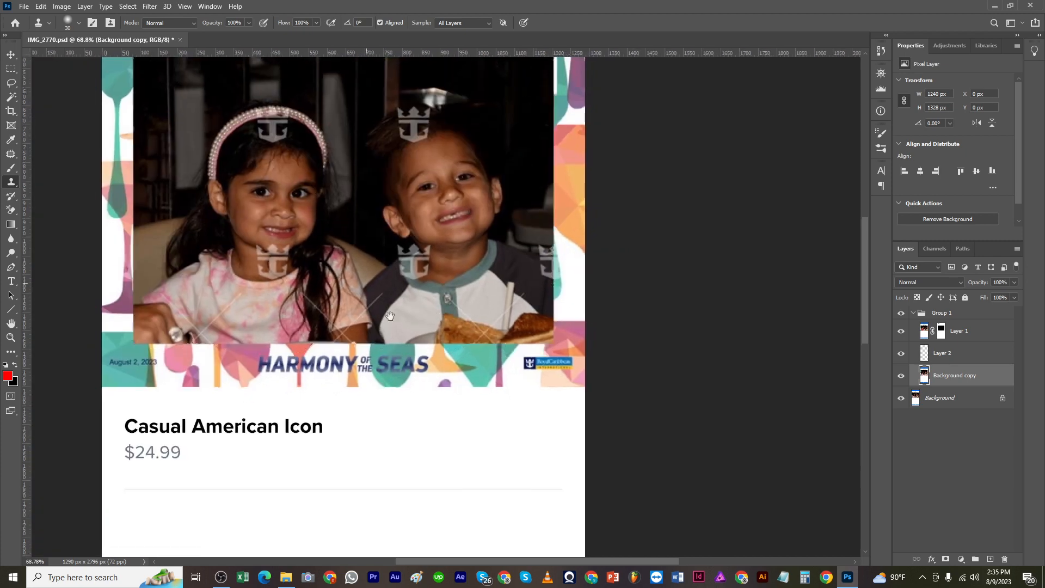
left_click_drag(390, 317, 473, 432)
key("ctrl+d")
key("ctrl+s")
scroll(420, 408, "up", 2)
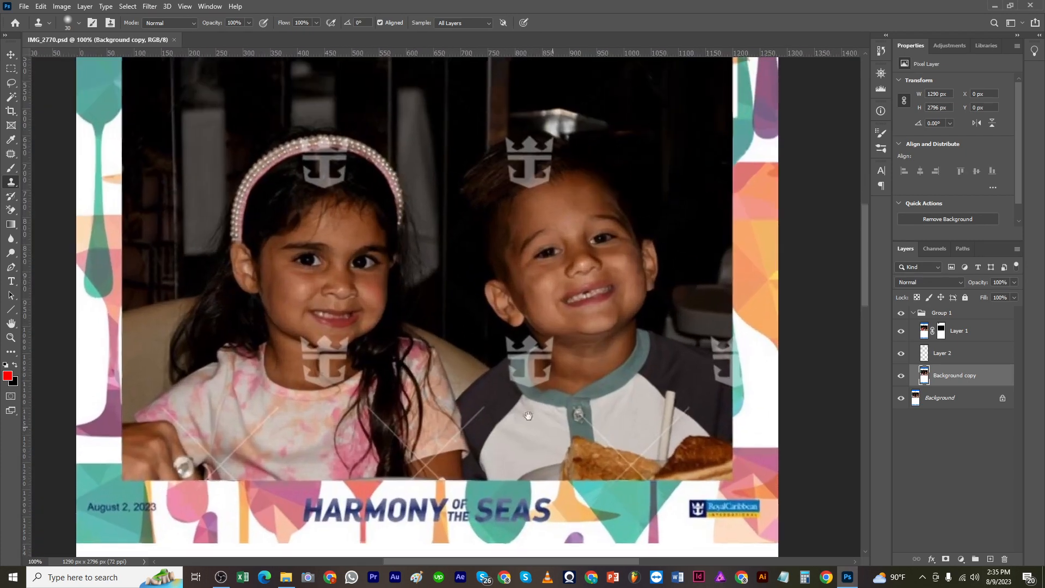
Step: Outline the crossed watermark lines on the front of the girl's shirt beside her ring with a closed Pen path
left_click_drag(528, 415, 420, 395)
left_click(447, 389, "ctrl")
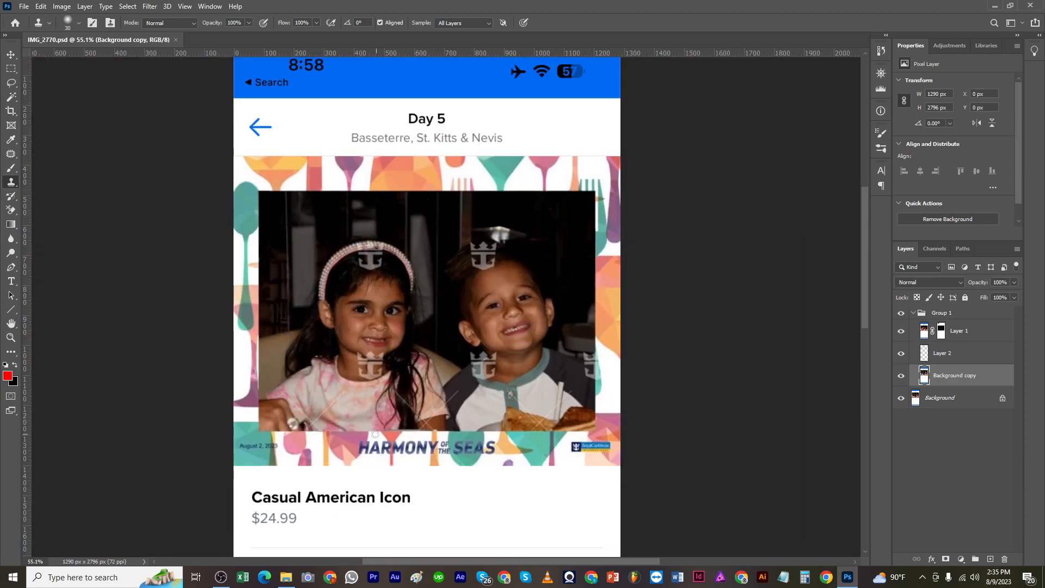
key("p")
left_click_drag(298, 423, 327, 436)
left_click(218, 310)
left_click(231, 304)
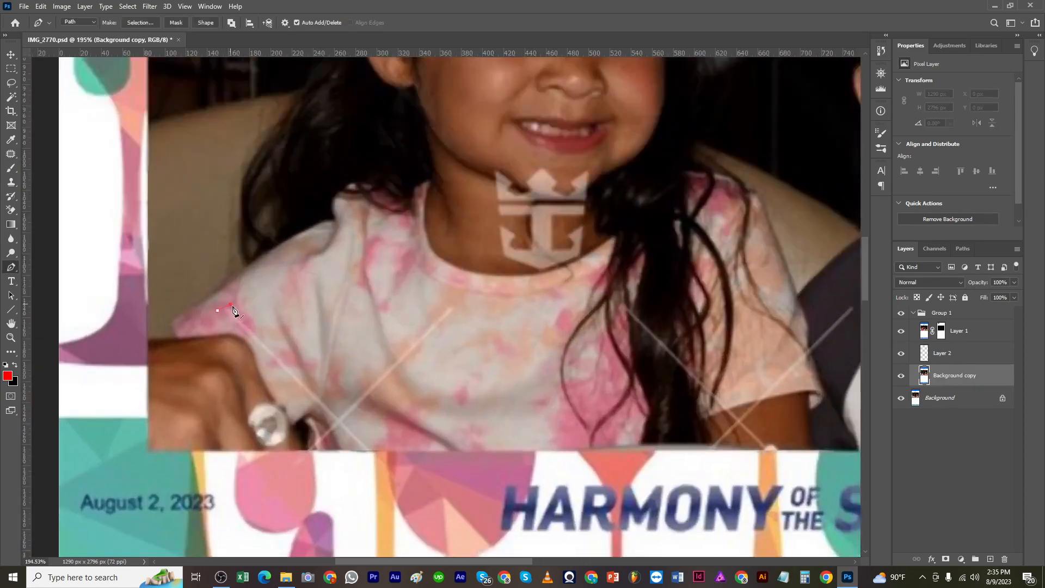
left_click(339, 415)
left_click(450, 309)
left_click(347, 421)
left_click(376, 453)
left_click(362, 452)
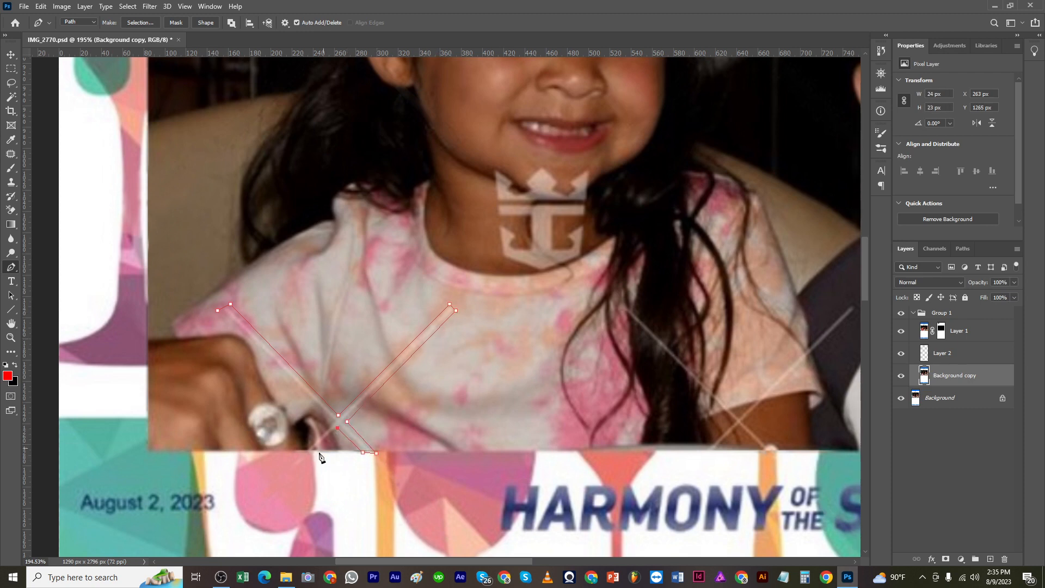
left_click(331, 423)
left_click(218, 311)
Step: Convert the path on the girl's shirt front to a selection, fill it with Content-Aware, and deselect
key("ctrl+Return")
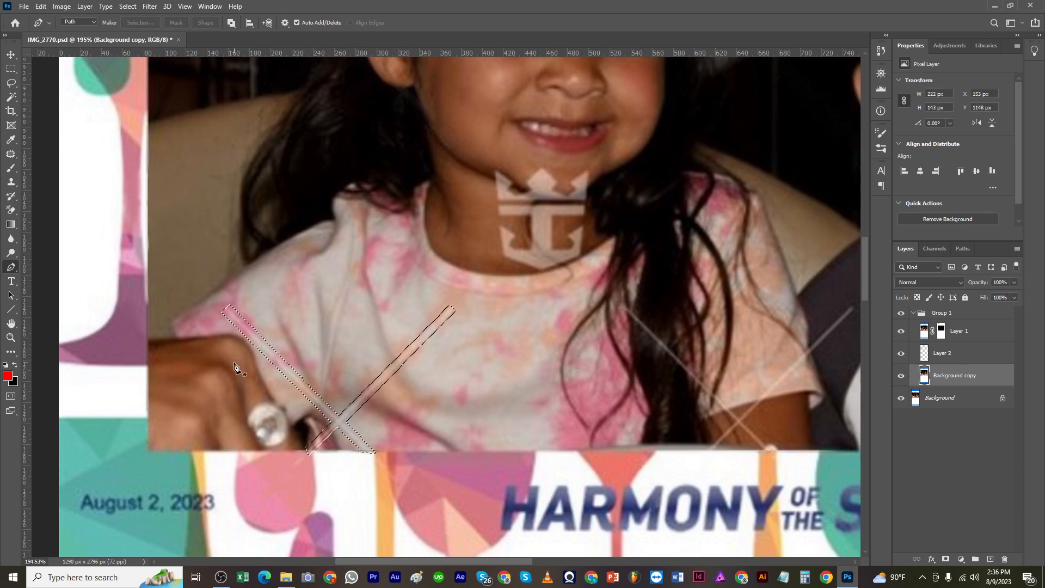
key("shift+F5")
key("Return")
key("ctrl+d")
Step: Outline the crossed watermark lines over the girl's long hair, sleeve and arm with a closed Pen path
scroll(235, 372, "down", 4)
scroll(353, 394, "up", 3)
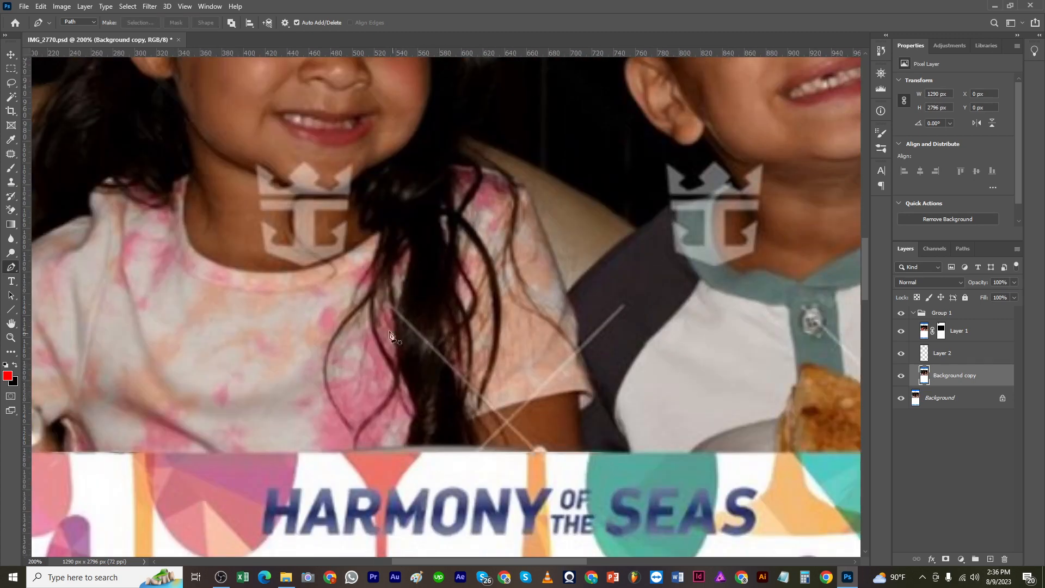
left_click(384, 305)
left_click(500, 423)
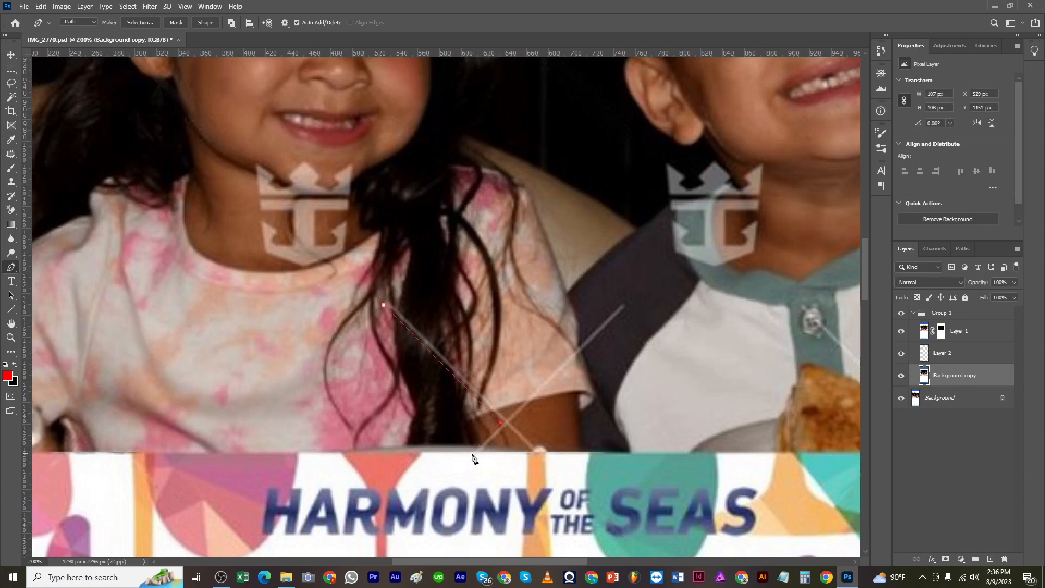
left_click(480, 457)
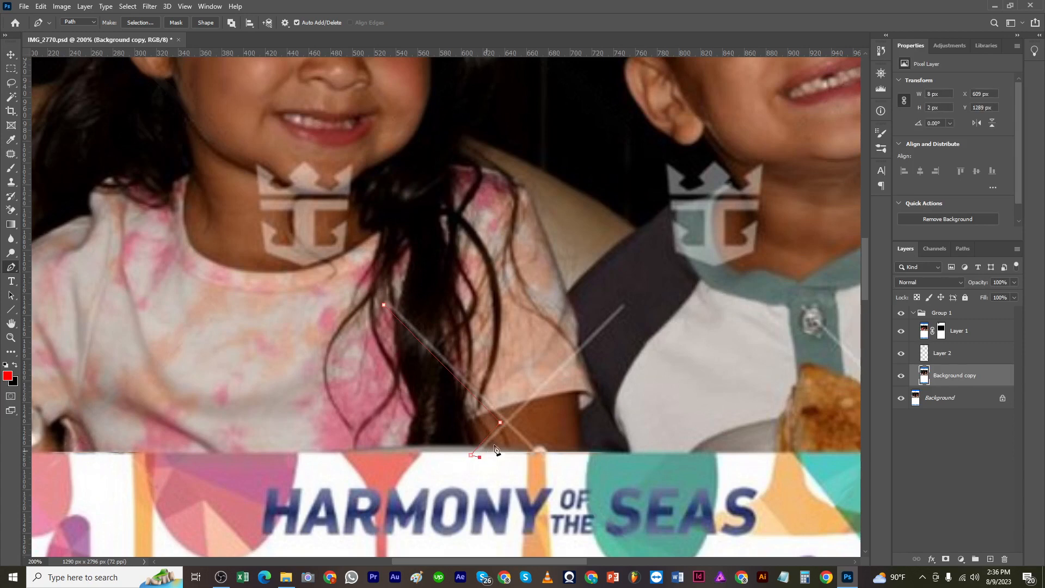
left_click(536, 446)
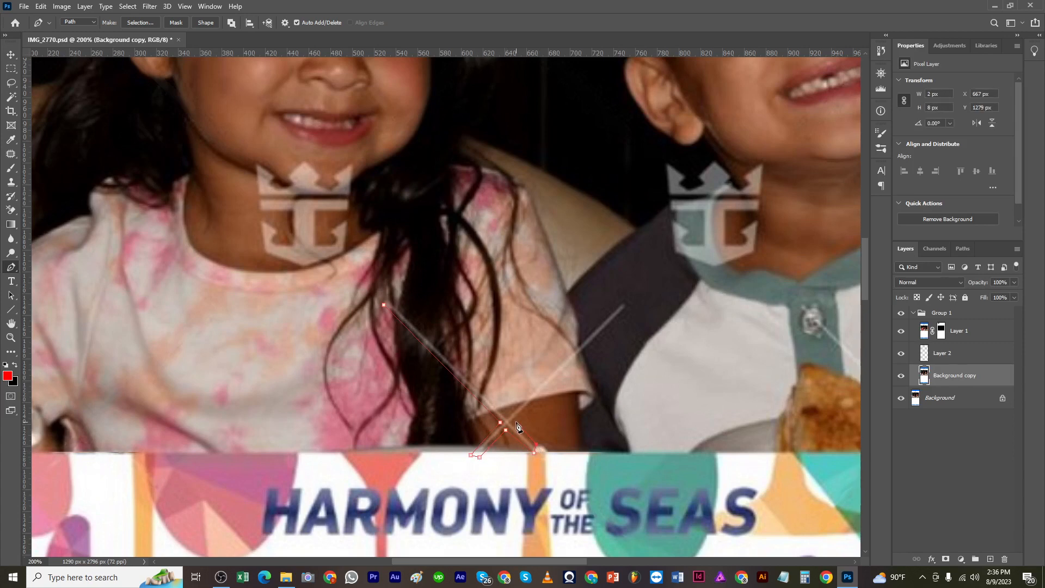
left_click(628, 306)
left_click(510, 419)
left_click(385, 306)
Step: Convert the path over the girl's hair and sleeve to a selection, fill it with Content-Aware, and deselect
key("ctrl+Return")
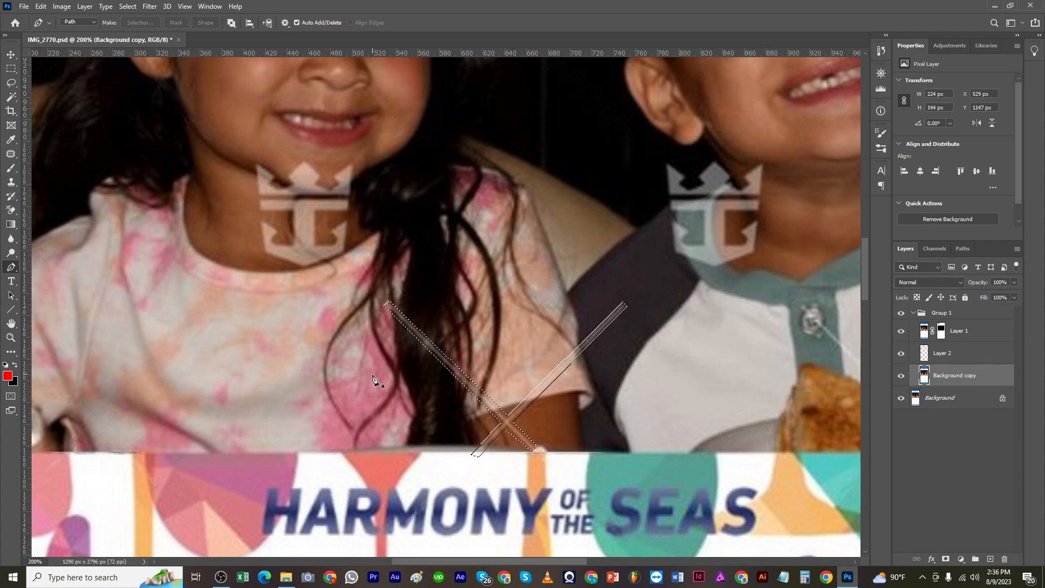
key("shift+F5")
key("Return")
key("ctrl+d")
scroll(387, 381, "down", 4)
mouse_move(466, 443)
left_mouse_down()
mouse_move(494, 447)
mouse_move(438, 437)
left_mouse_up()
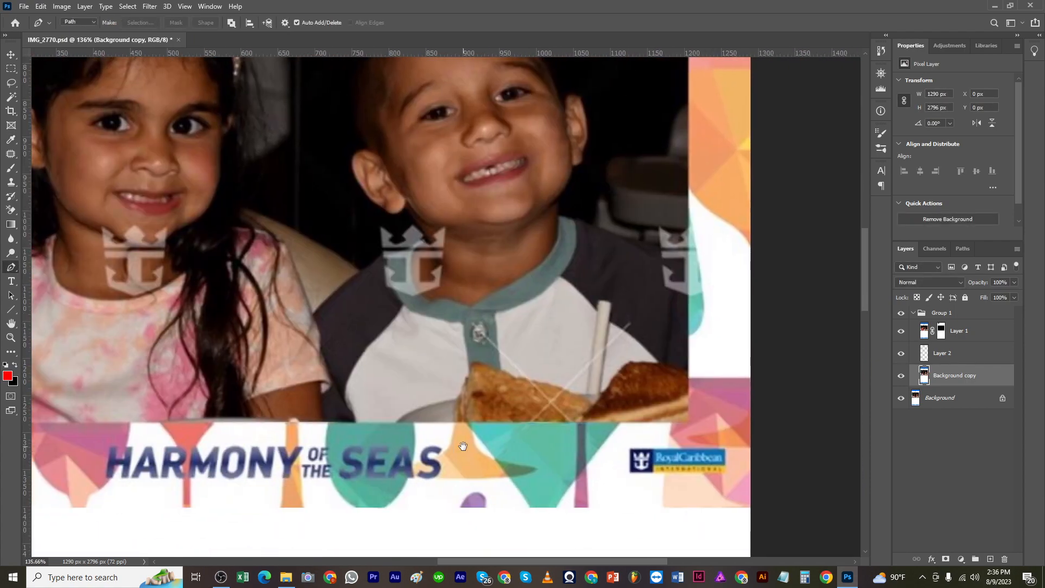
scroll(452, 333, "up", 3)
key("s")
key("bracketleft")
key("bracketleft")
key("bracketleft")
key("bracketleft")
key("bracketleft")
key("bracketleft")
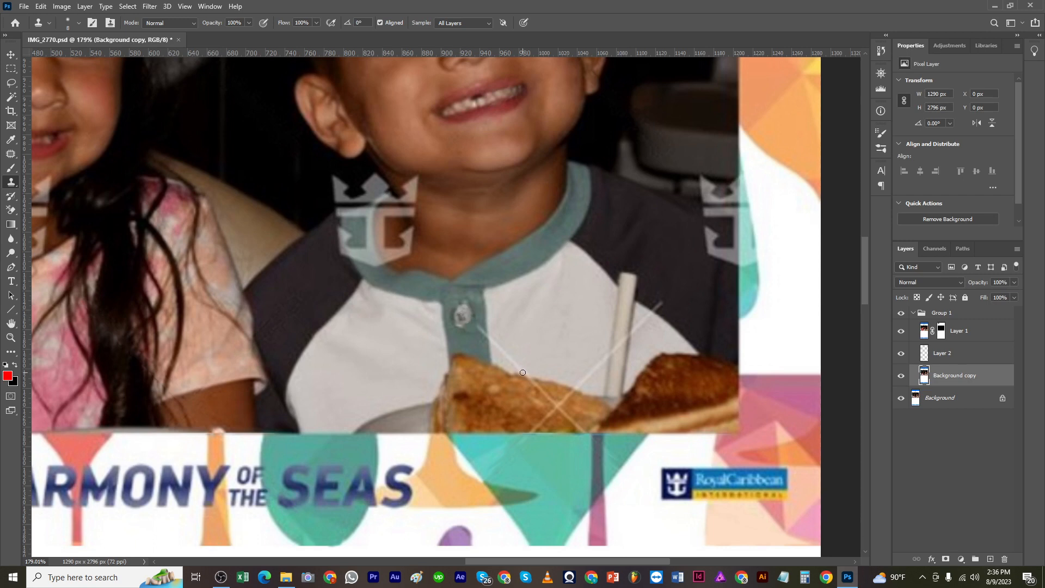
Step: Outline the crossed watermark lines over the boy's shirt, the straw and the sandwich with a Pen path
key("p")
left_click(665, 306)
left_click(522, 446)
left_click(515, 433)
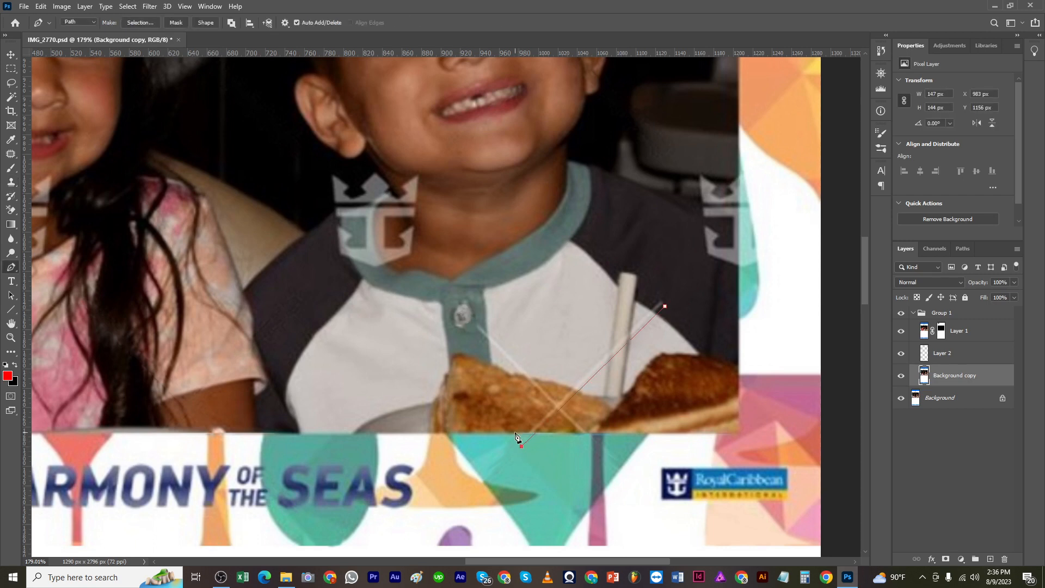
left_click(471, 326)
left_click(478, 321)
left_click(557, 401)
left_click(661, 297)
Step: Convert the path over the boy's shirt and sandwich to a selection, fill it with Content-Aware, and deselect
scroll(561, 421, "up", 3)
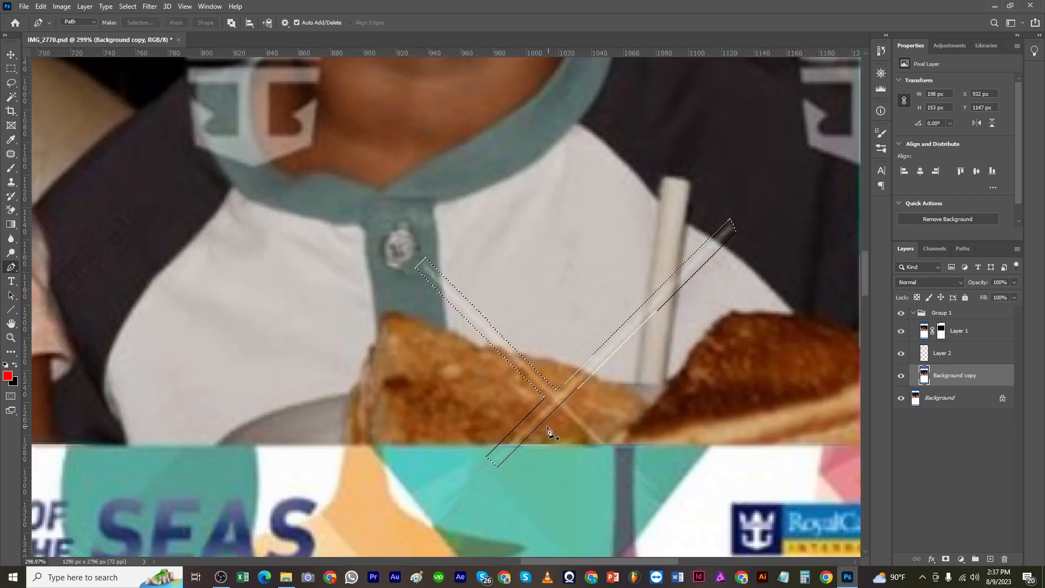
key("ctrl+Return")
key("ctrl+d")
Step: Retouch the leftover watermark line on the sandwich with the Spot Healing Brush and the Clone Stamp
key("j")
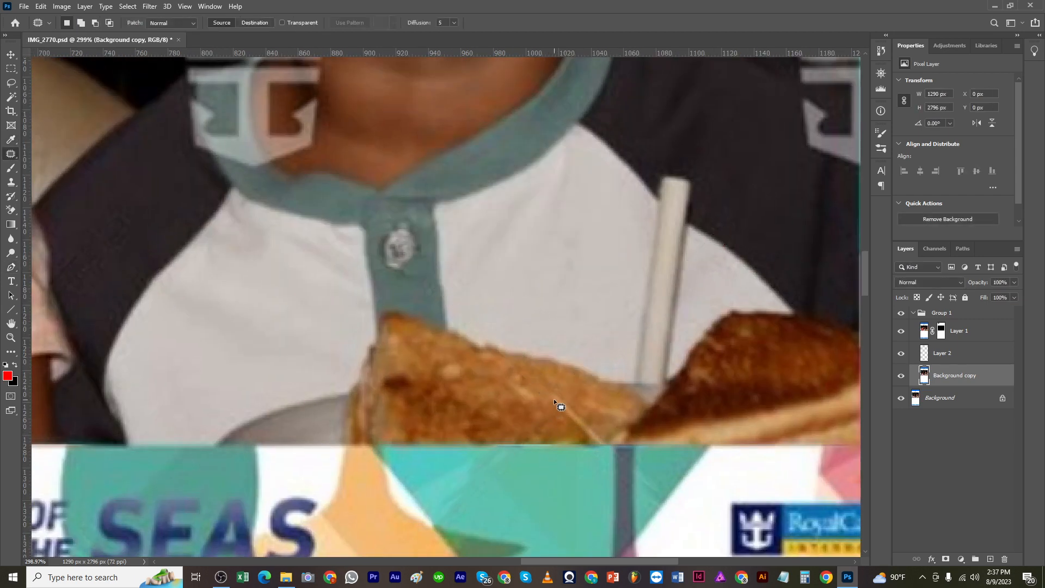
right_click(13, 159)
left_click(50, 155)
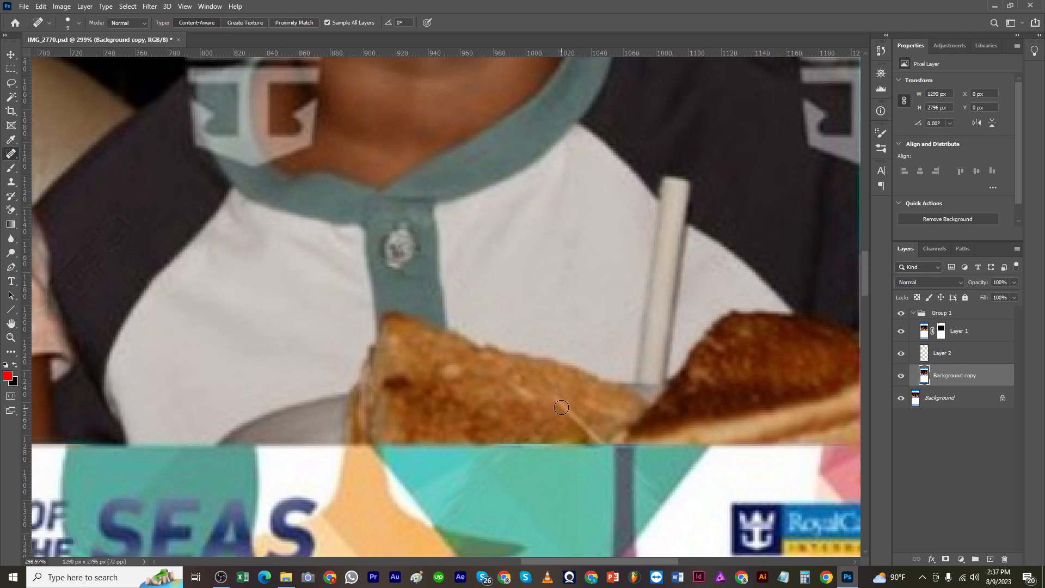
left_click_drag(562, 407, 596, 436)
scroll(606, 472, "down", 3)
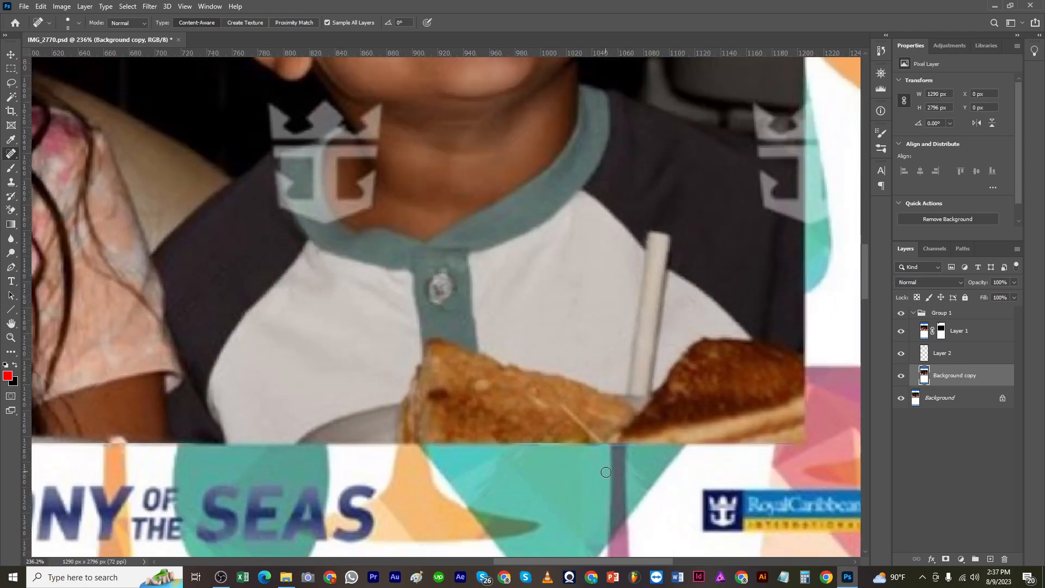
key("s")
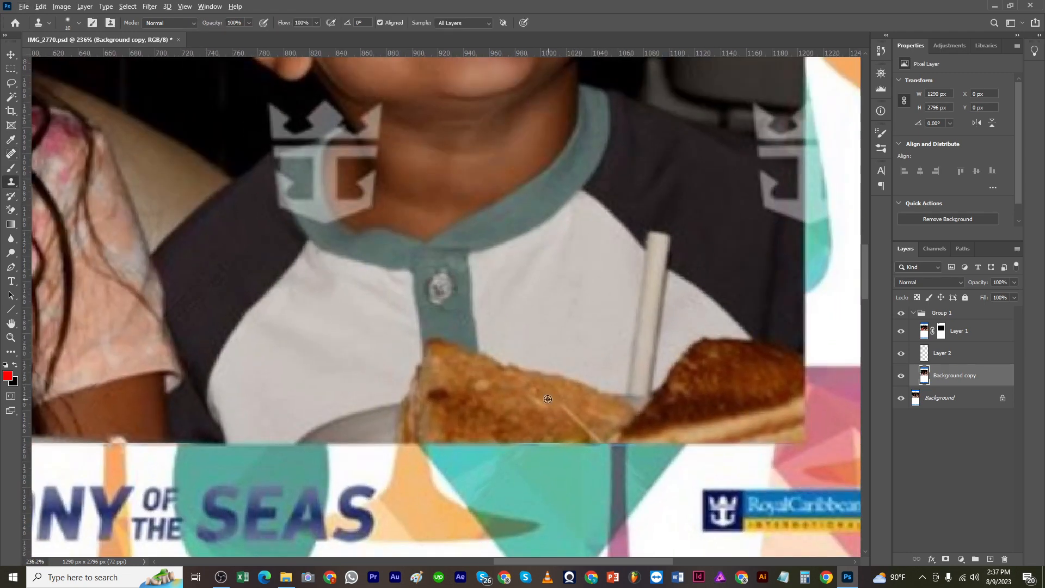
left_click_drag(577, 419, 603, 440)
mouse_move(550, 399)
left_mouse_down()
mouse_move(476, 392)
mouse_move(493, 416)
left_mouse_up()
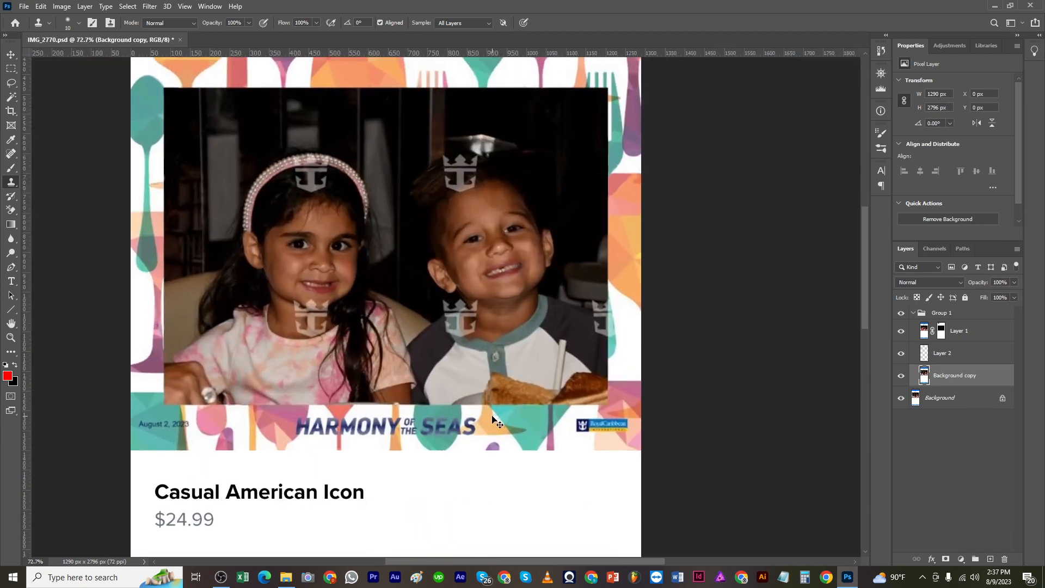
Step: Load Layer 1's mask as a selection, invert it to cover the photo area, and enlarge the Clone Stamp brush to 25
left_click_drag(589, 334, 618, 386)
left_click_drag(587, 362, 483, 385)
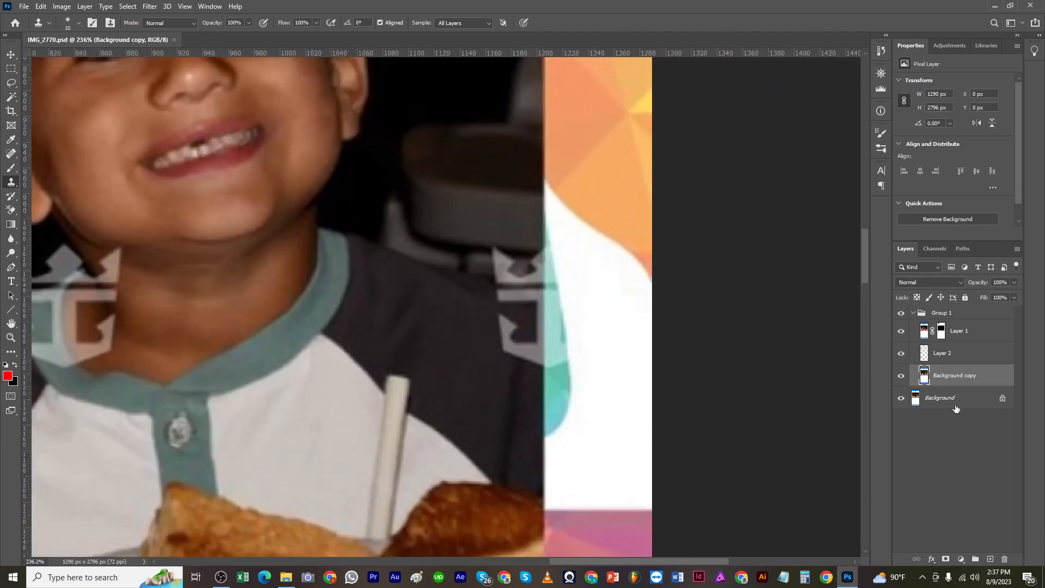
left_click(941, 334, "ctrl")
left_click(127, 7)
left_click(137, 50)
key("]")
key("]")
key("]")
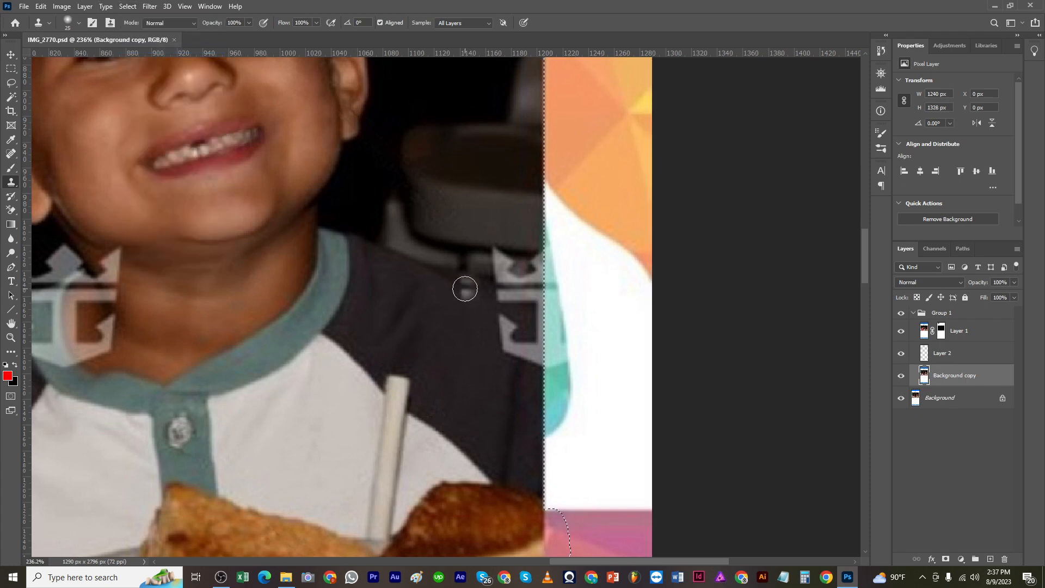
Step: Clone dark fabric and background over the partial crown logo at the photo's edge beside the boy's sleeve, and save the file
mouse_move(465, 289)
left_mouse_down()
mouse_move(475, 330)
mouse_move(511, 331)
left_mouse_up()
left_click_drag(520, 376, 520, 352)
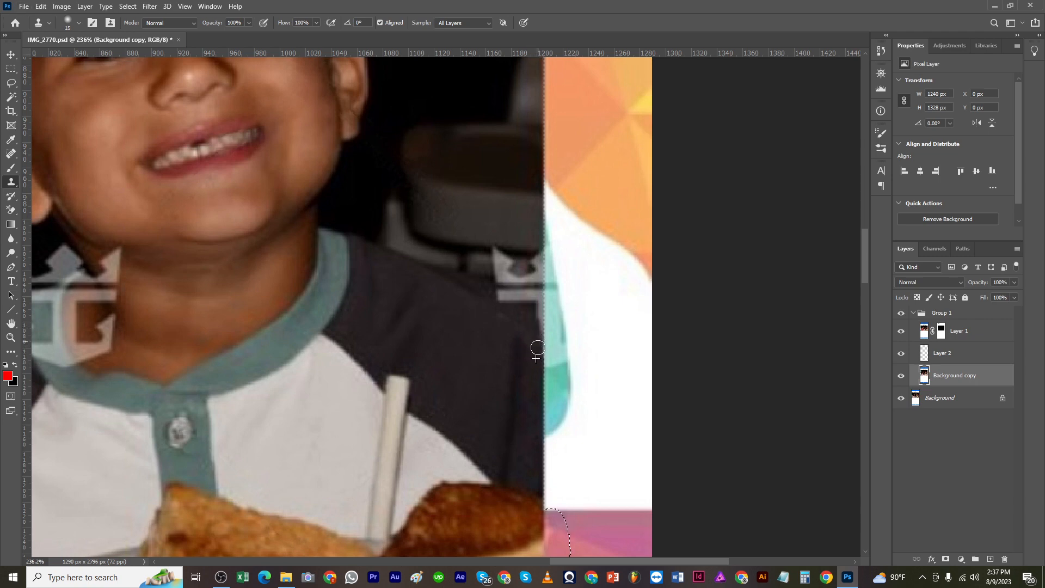
mouse_move(512, 307)
left_mouse_down()
mouse_move(487, 291)
mouse_move(527, 315)
mouse_move(481, 268)
mouse_move(506, 273)
mouse_move(497, 249)
left_mouse_up()
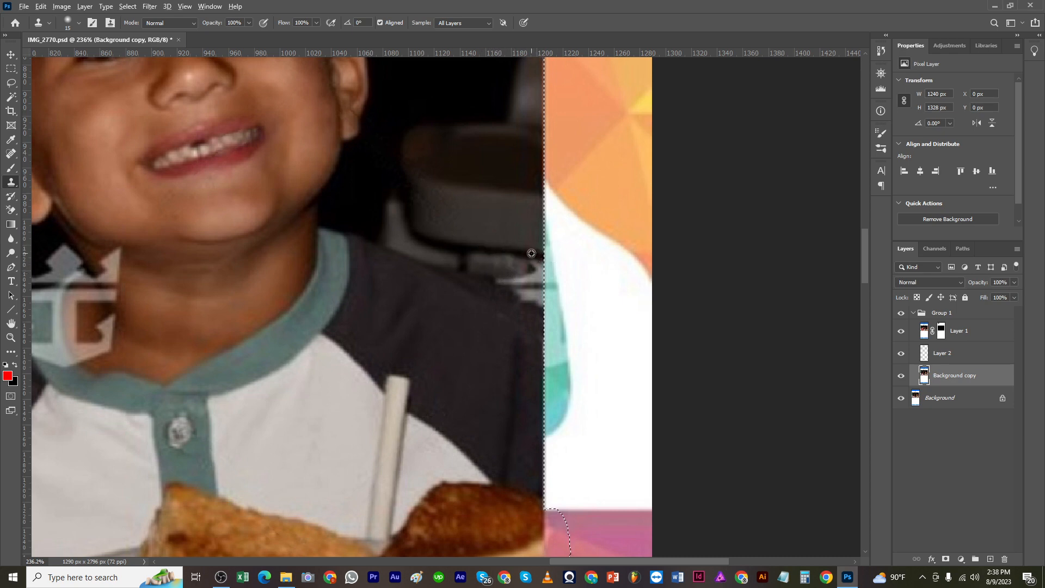
mouse_move(503, 281)
left_mouse_down()
mouse_move(532, 303)
mouse_move(565, 303)
mouse_move(529, 281)
left_mouse_up()
left_click(506, 278, "alt")
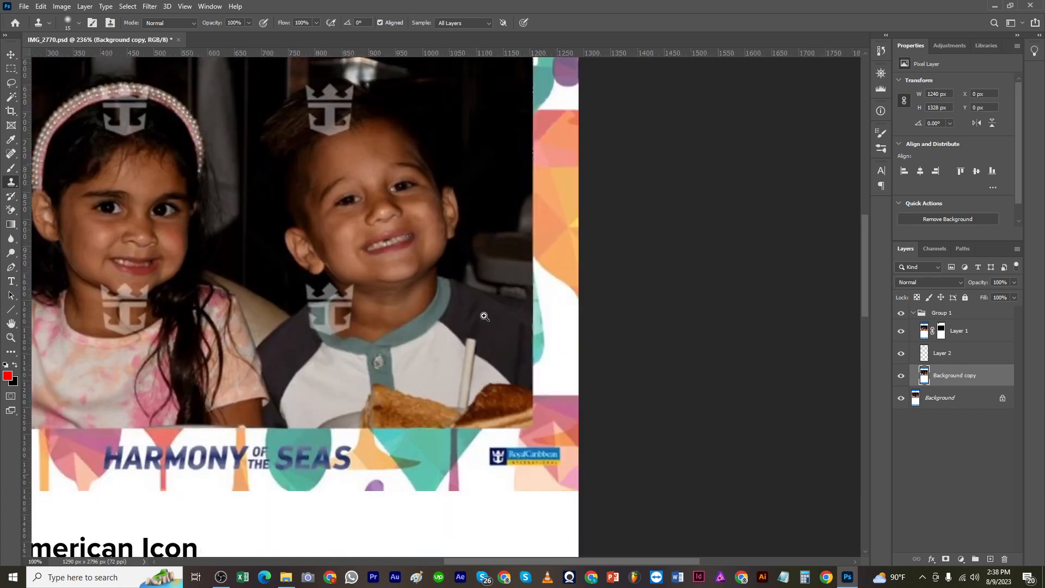
key("ctrl+1")
key("ctrl+s")
Step: Switch to the Lasso for the crown logo over the boy's hair and clear the photo-area selection
left_click_drag(305, 333, 463, 347)
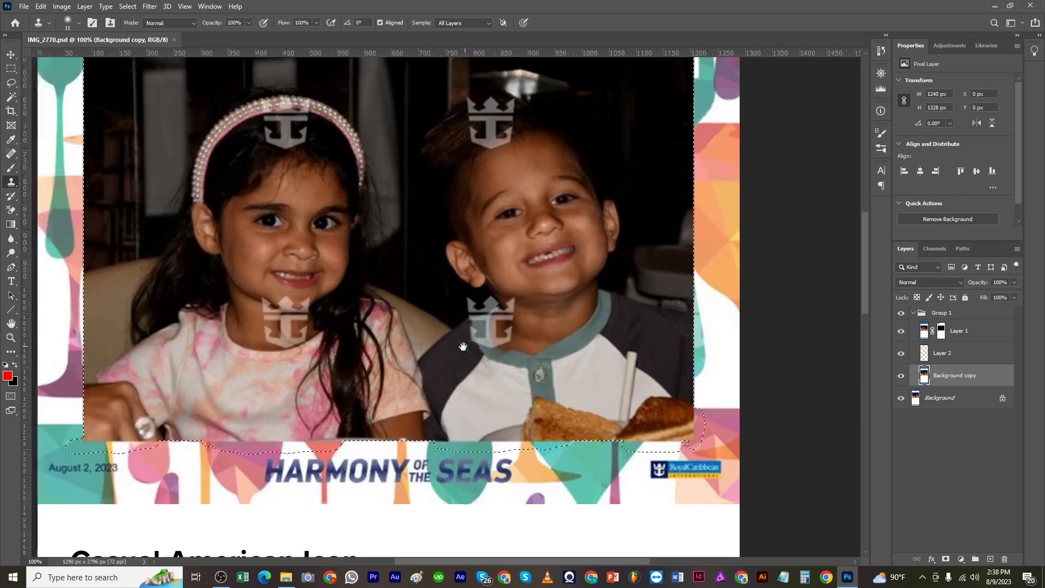
left_click_drag(473, 125, 481, 184)
left_click_drag(481, 184, 517, 257)
key("l")
left_click_drag(508, 191, 473, 289)
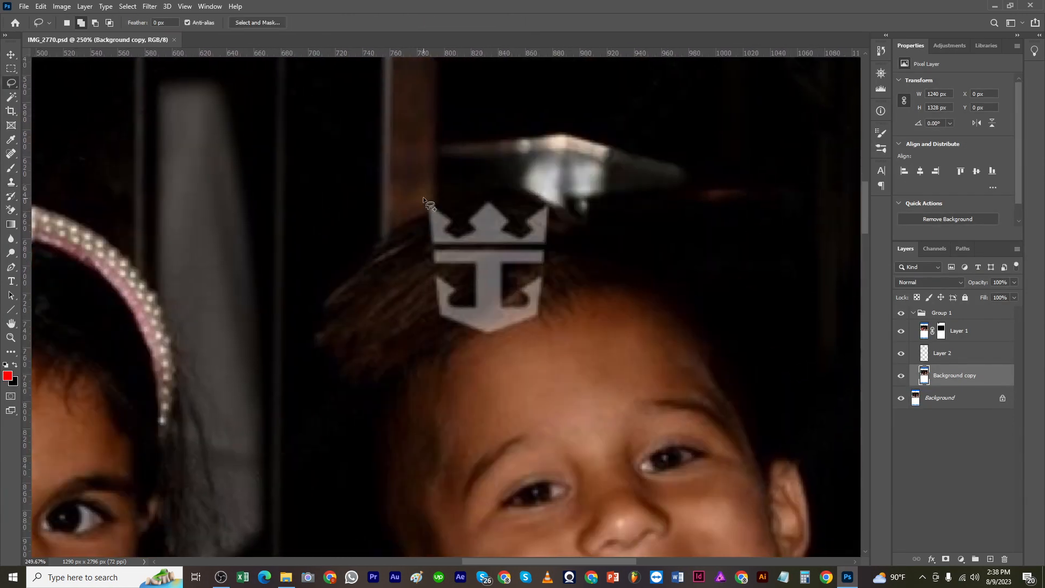
mouse_move(424, 197)
left_mouse_down()
mouse_move(428, 285)
mouse_move(456, 331)
left_mouse_up()
left_click_drag(423, 200, 436, 330)
left_click_drag(547, 203, 545, 201)
key("ctrl+d")
scroll(478, 279, "down", 5)
scroll(452, 261, "up", 5)
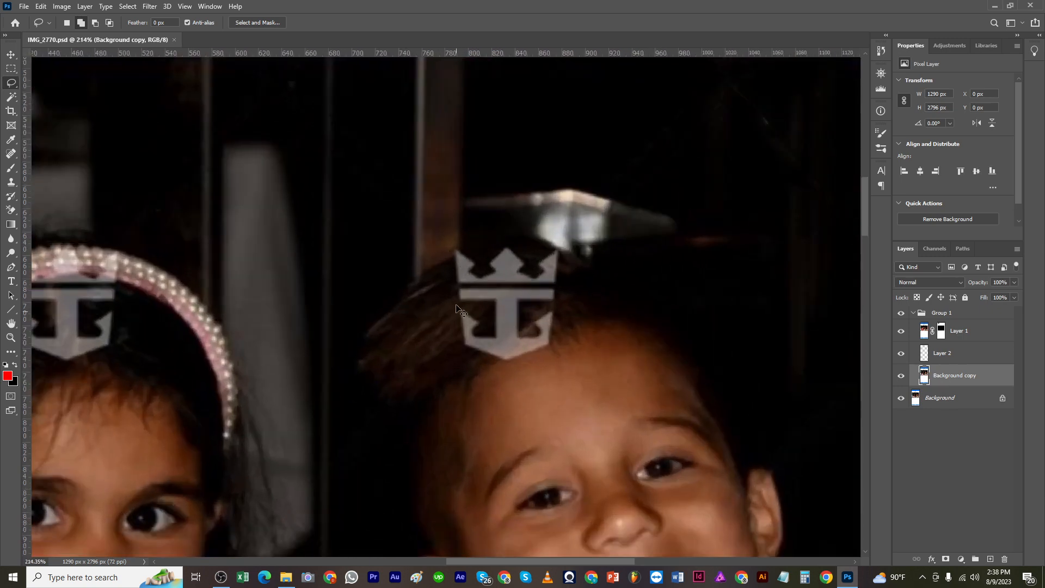
Step: Lasso the crown logo over the boy's hair and subtract the two gaps beside the anchor stem from the selection
left_click_drag(451, 248, 457, 336)
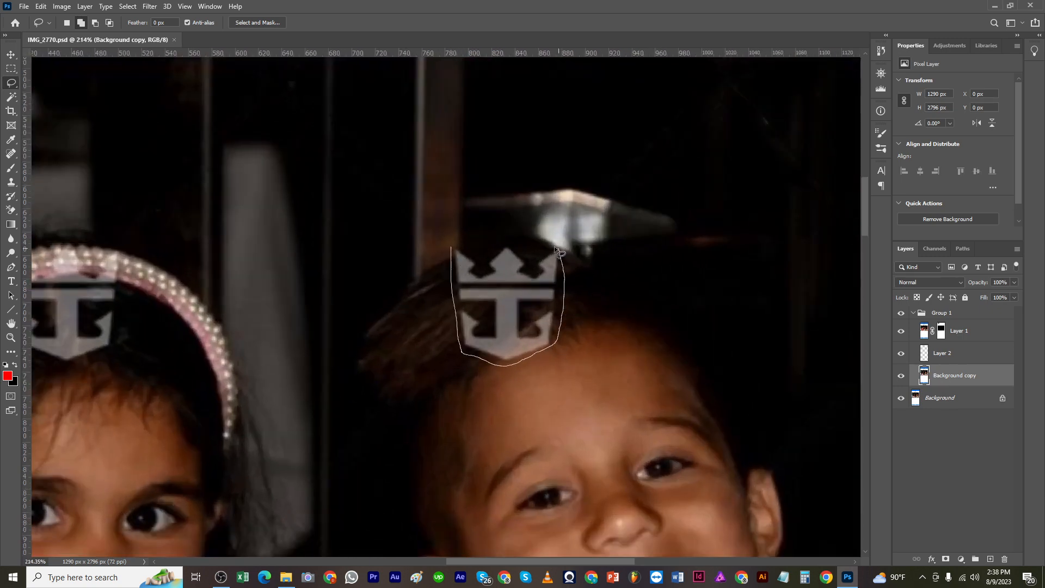
left_click_drag(554, 246, 452, 244)
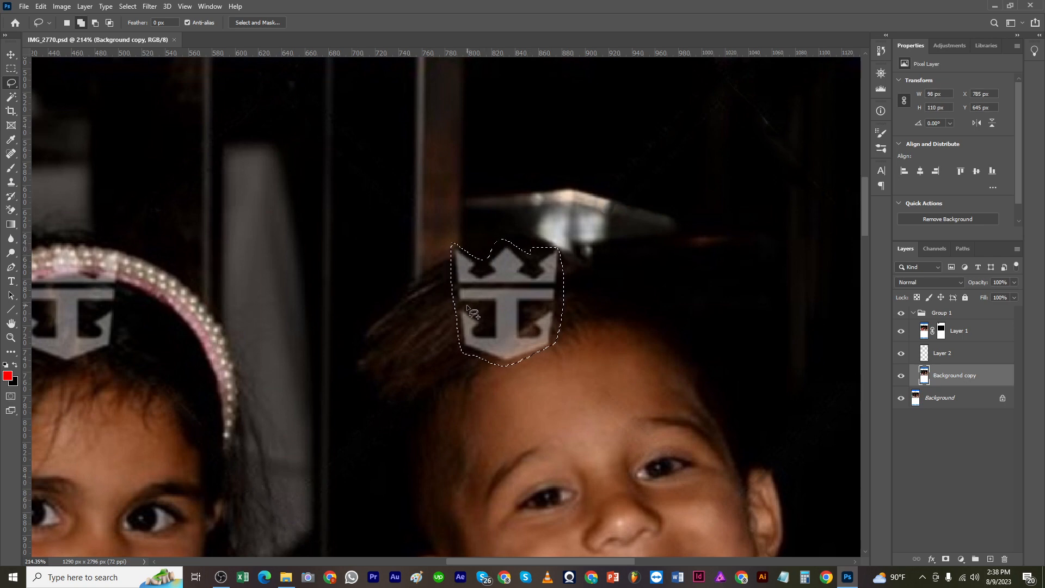
mouse_move(467, 308)
left_mouse_down()
mouse_move(459, 303)
mouse_move(492, 307)
mouse_move(494, 329)
mouse_move(446, 318)
left_mouse_up()
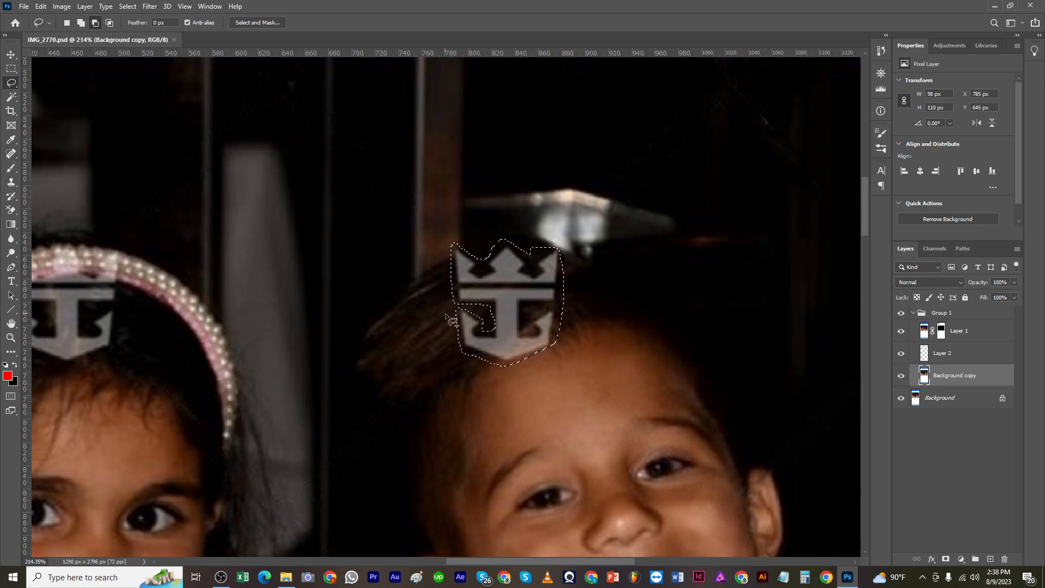
left_click_drag(523, 303, 540, 316)
left_click_drag(524, 329, 524, 328)
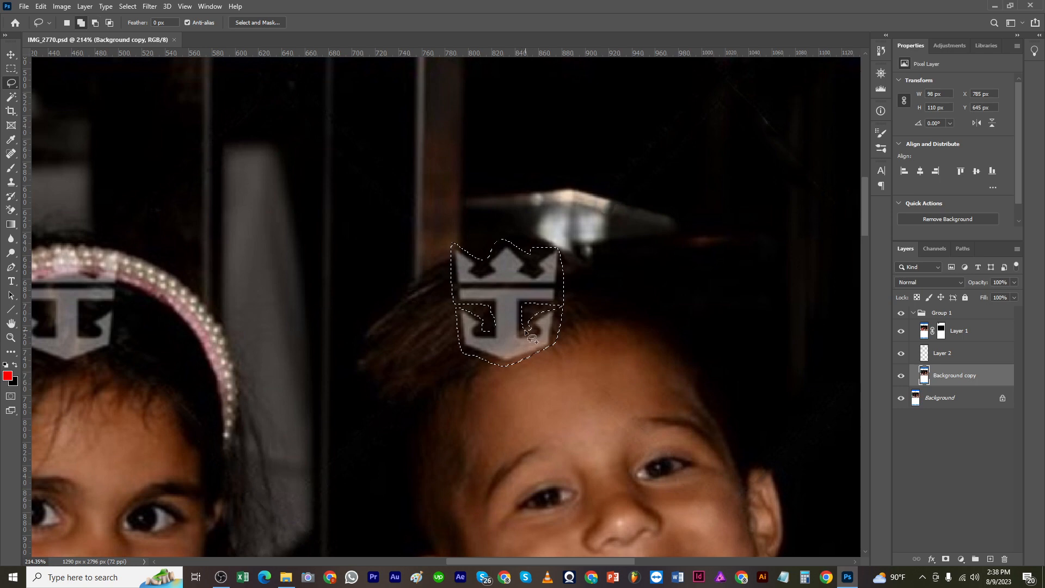
Step: Fill the selected logo over the boy's hair with Content-Aware and deselect
key("shift+F5")
key("Return")
key("ctrl+d")
scroll(510, 376, "up", 2)
scroll(511, 376, "down", 1)
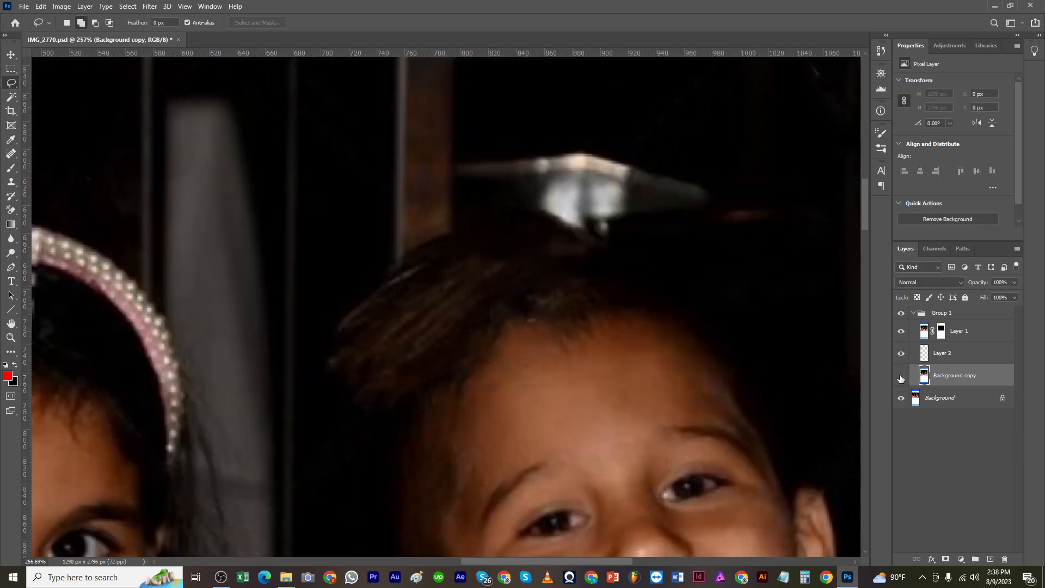
Step: Blend the filled patch along the boy's hairline with the Clone Stamp at 36% opacity
key("s")
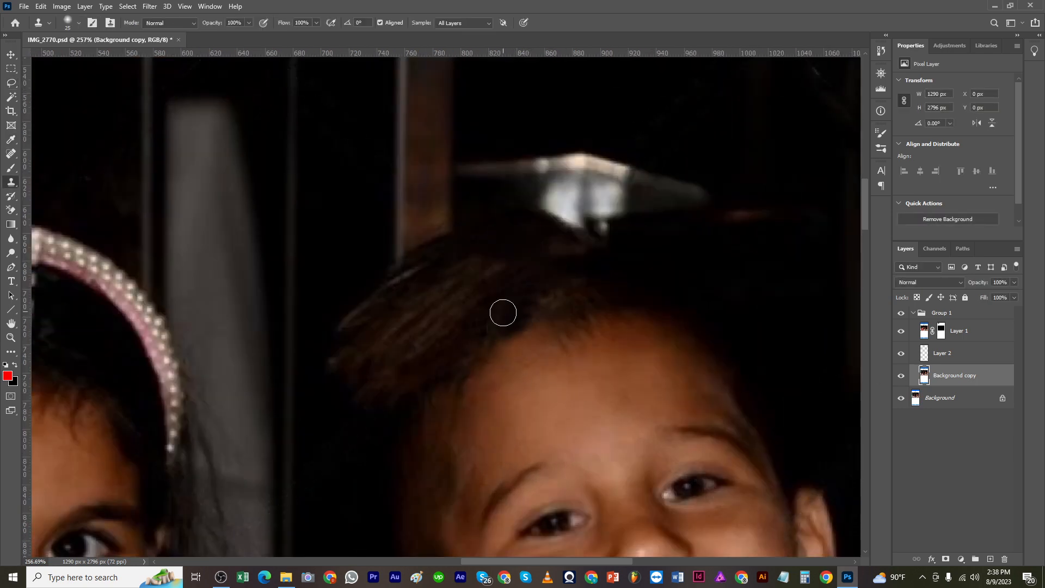
left_click_drag(249, 23, 217, 37)
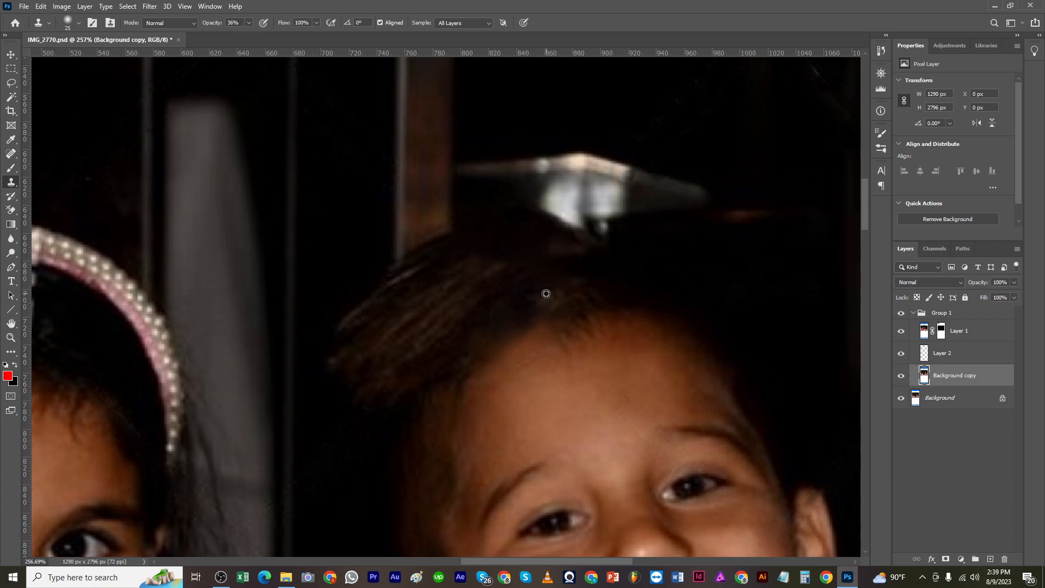
left_click_drag(484, 372, 446, 405)
mouse_move(254, 442)
left_mouse_down()
mouse_move(348, 433)
mouse_move(396, 442)
left_mouse_up()
key("l")
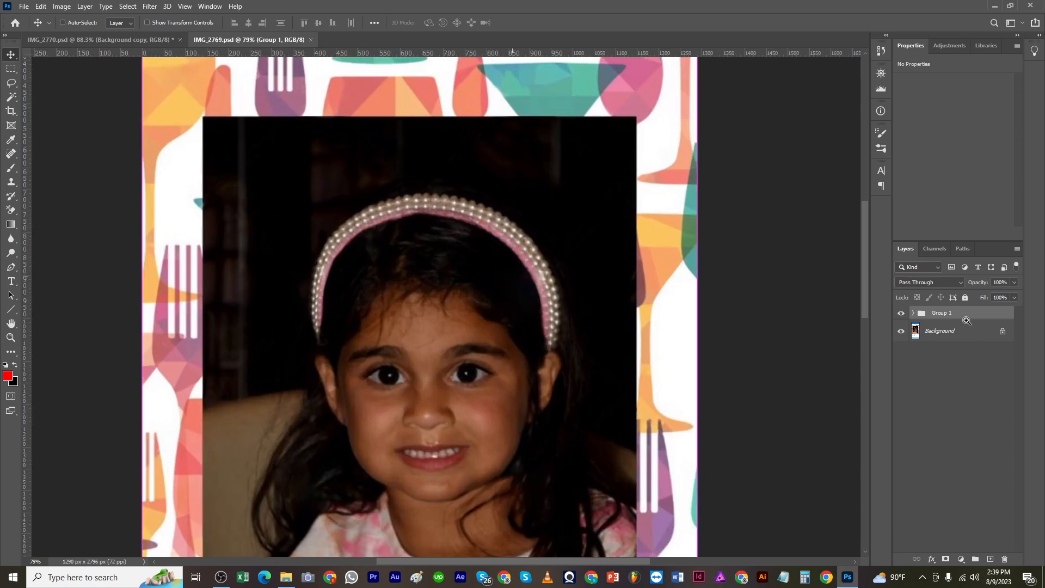
Step: Convert IMG_2769's Group 1 to a smart object and copy the girl's headband area, about 592 by 218 px, to a new layer
right_click(955, 315)
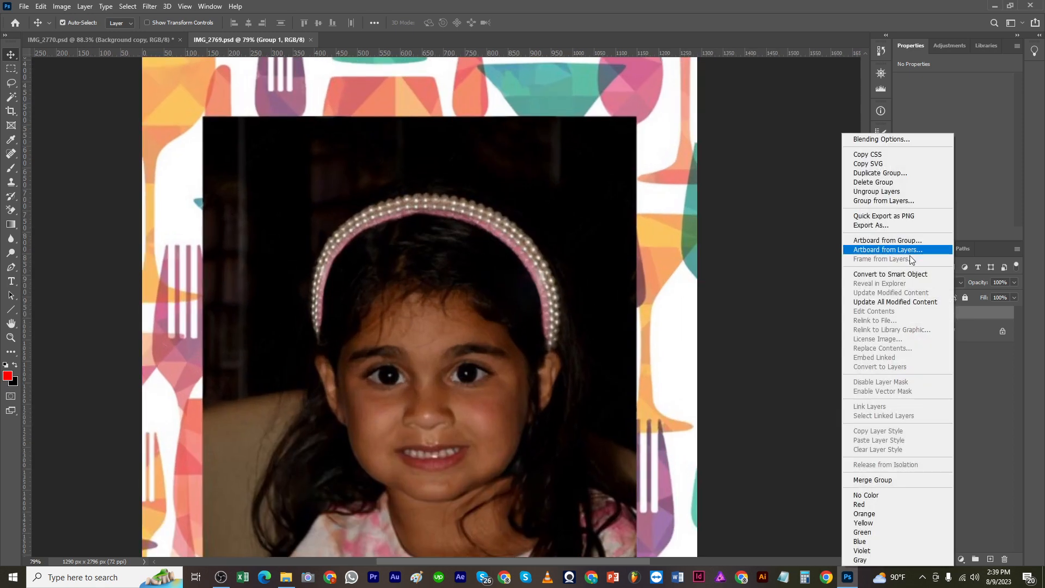
left_click(891, 274)
key("m")
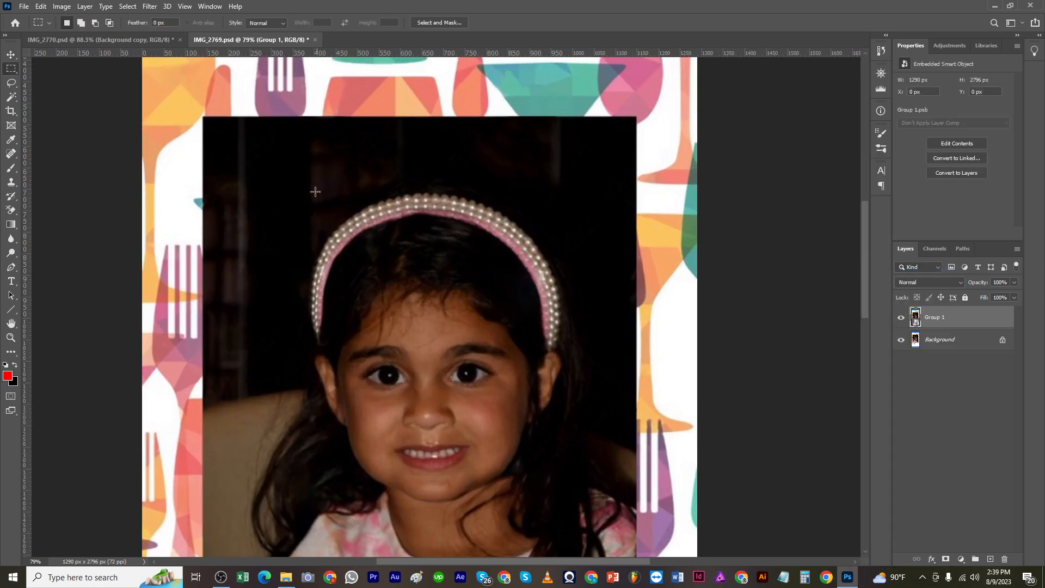
left_click_drag(311, 181, 566, 275)
left_click(901, 317)
left_click_drag(462, 256, 487, 365)
key("ctrl+j")
Step: Bring the headband copy into IMG_2770 directly above Background copy and flip it horizontally
key("v")
right_click(488, 365)
key("ctrl+t")
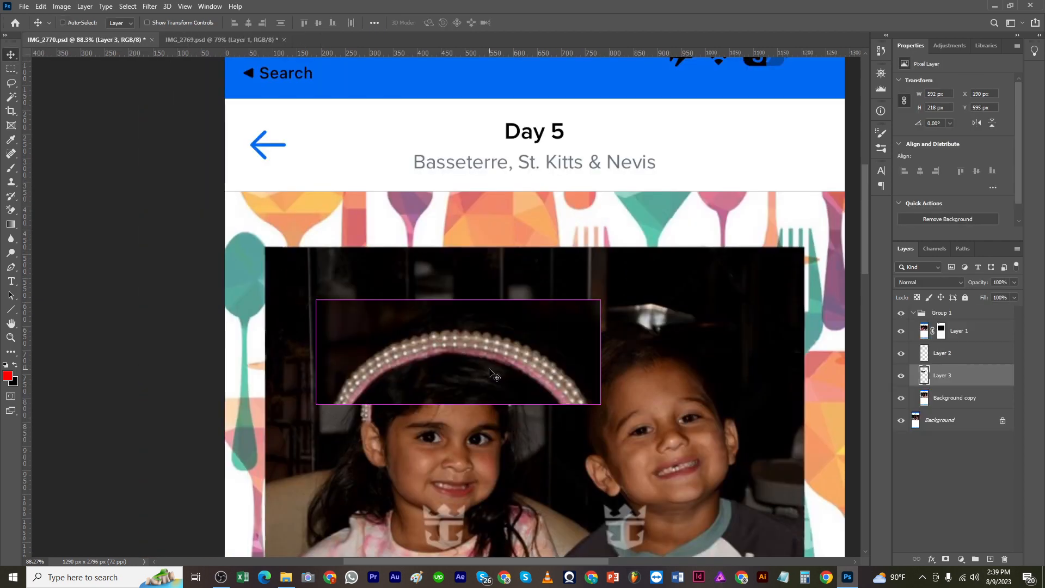
right_click(486, 379)
left_click(492, 364)
key("Return")
Step: Lower the headband layer's opacity to 47% and close IMG_2769.psd
left_click(1014, 282)
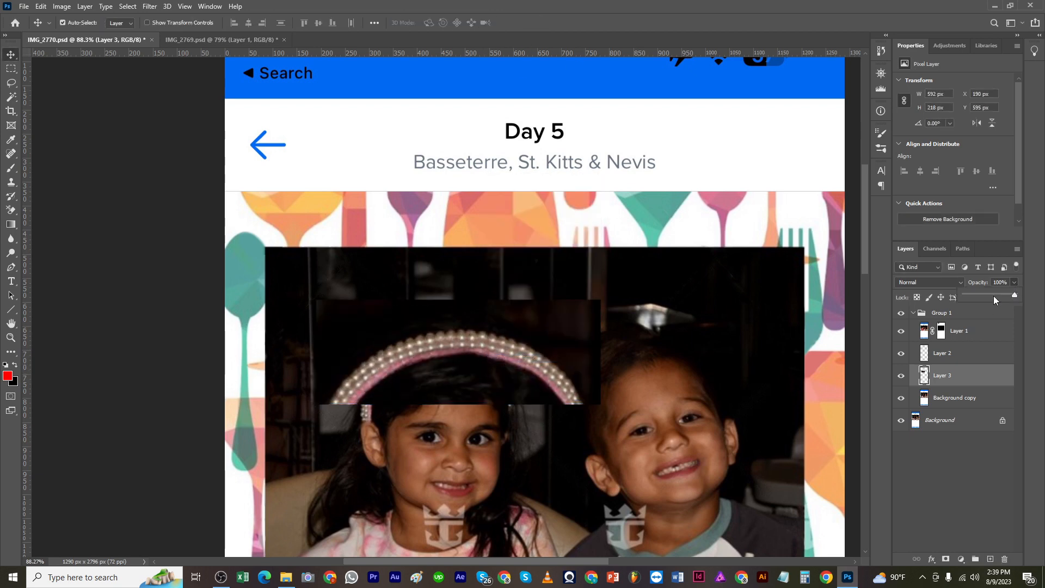
left_click_drag(1011, 295, 1009, 295)
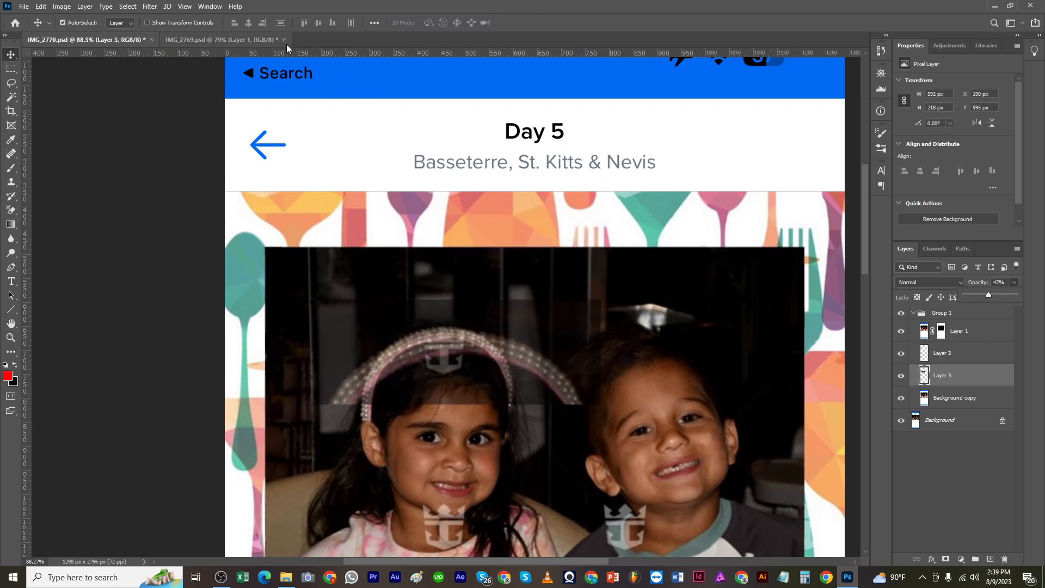
left_click(283, 40)
left_click(518, 214)
scroll(523, 327, "up", 1)
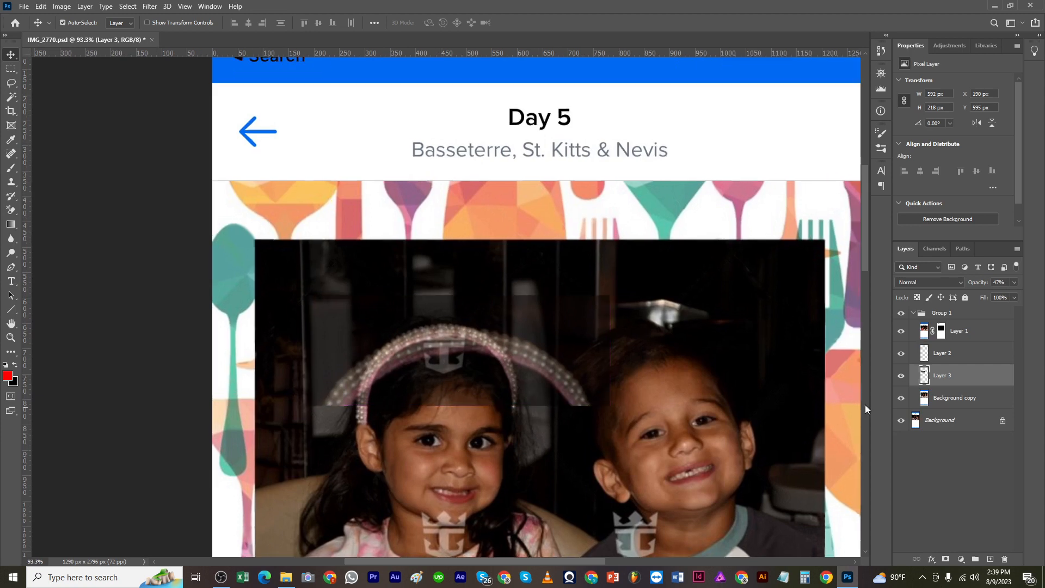
Step: Scale the headband layer to 57.08% width and 64.61% height and position it over the girl's original headband
key("ctrl+t")
left_click_drag(612, 351, 510, 351)
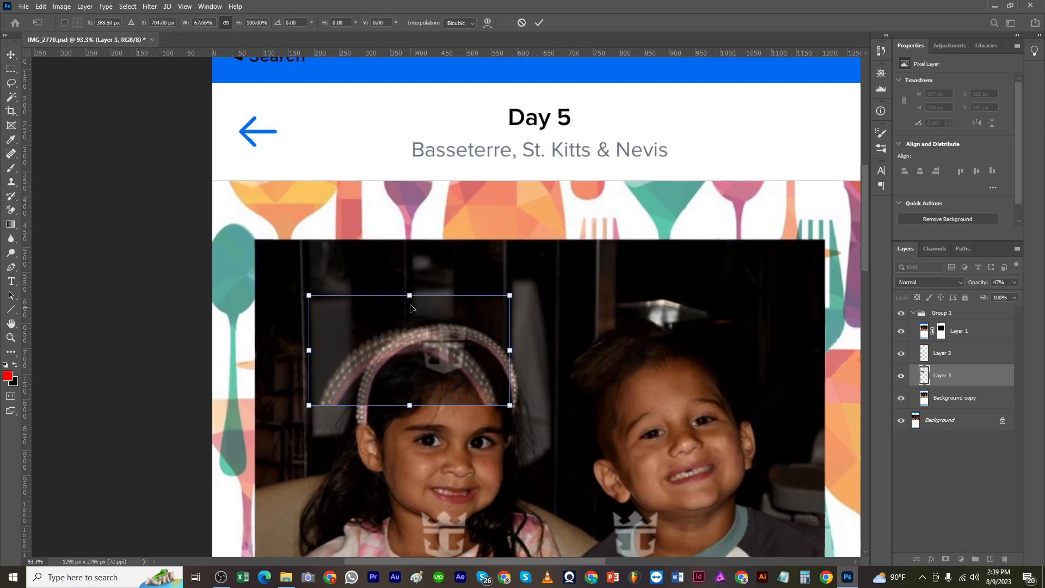
key("ctrl+z")
left_click_drag(459, 296, 460, 333)
scroll(453, 374, "up", 7)
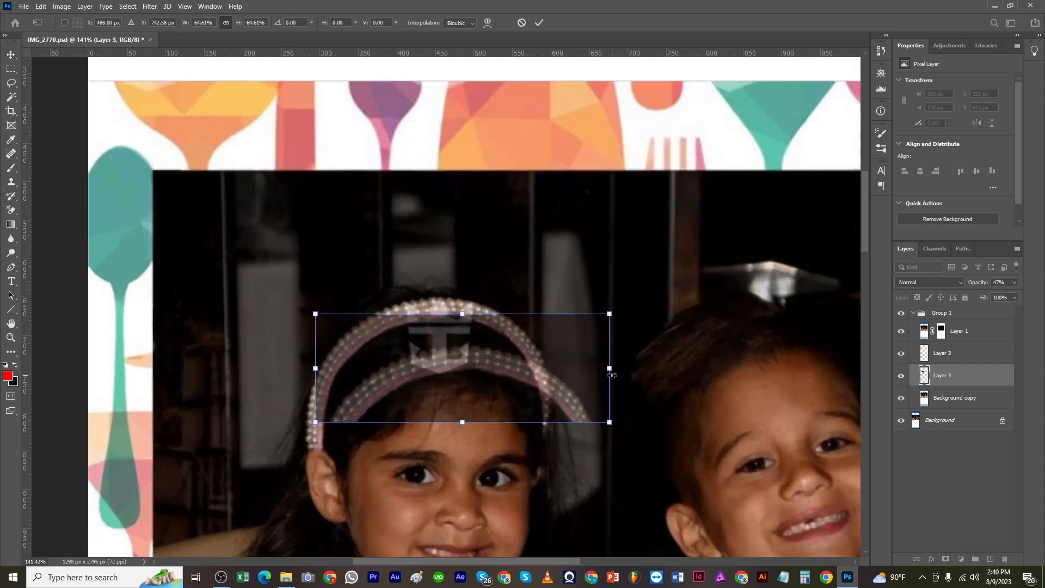
left_click_drag(611, 368, 564, 327)
scroll(513, 367, "up", 7)
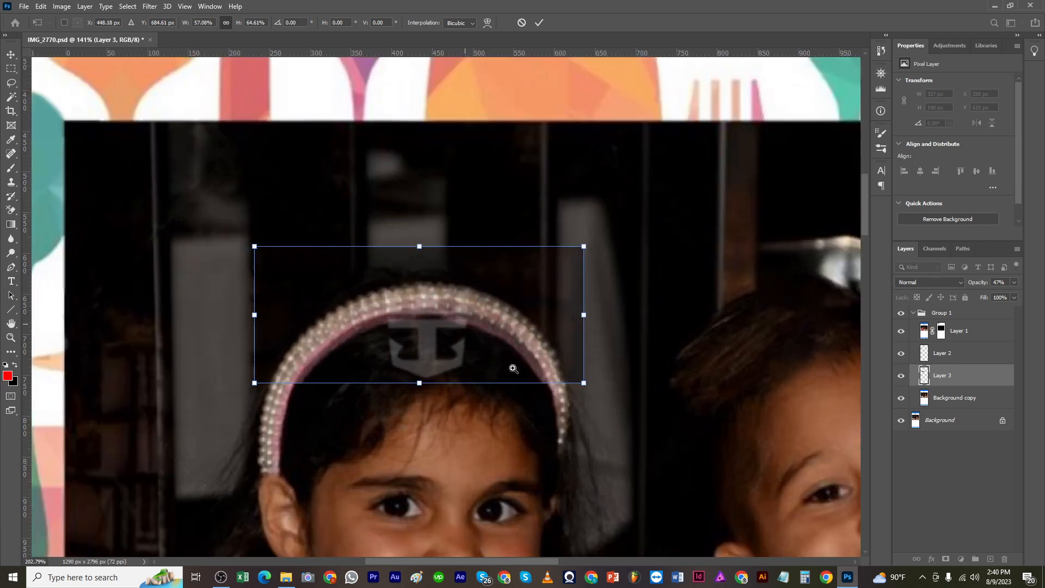
left_click_drag(507, 372, 512, 362)
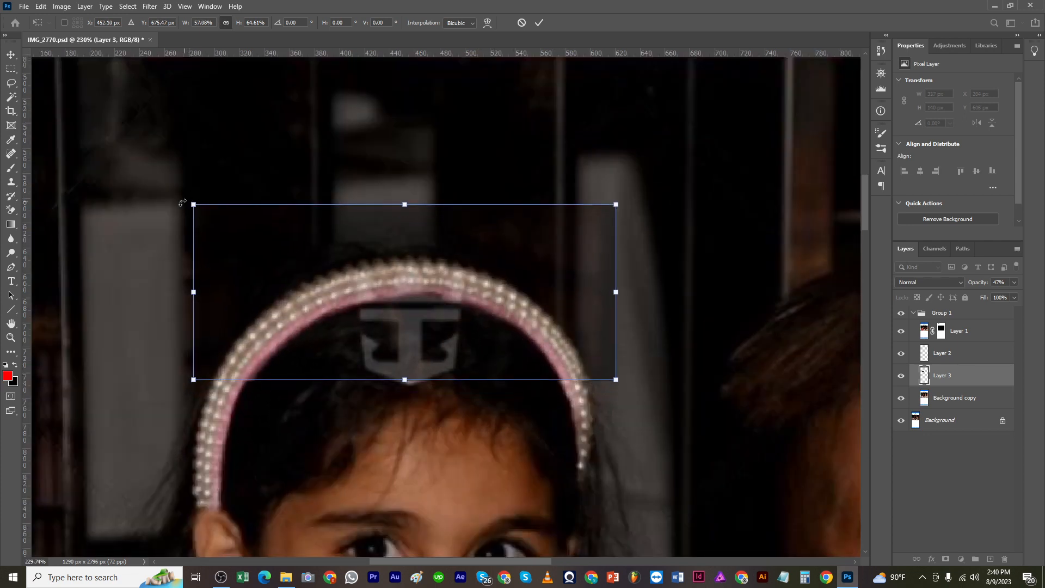
Step: Rotate the headband layer 0.55 degrees, reduce its height to 62.81%, and apply the transform
left_click_drag(182, 203, 219, 231)
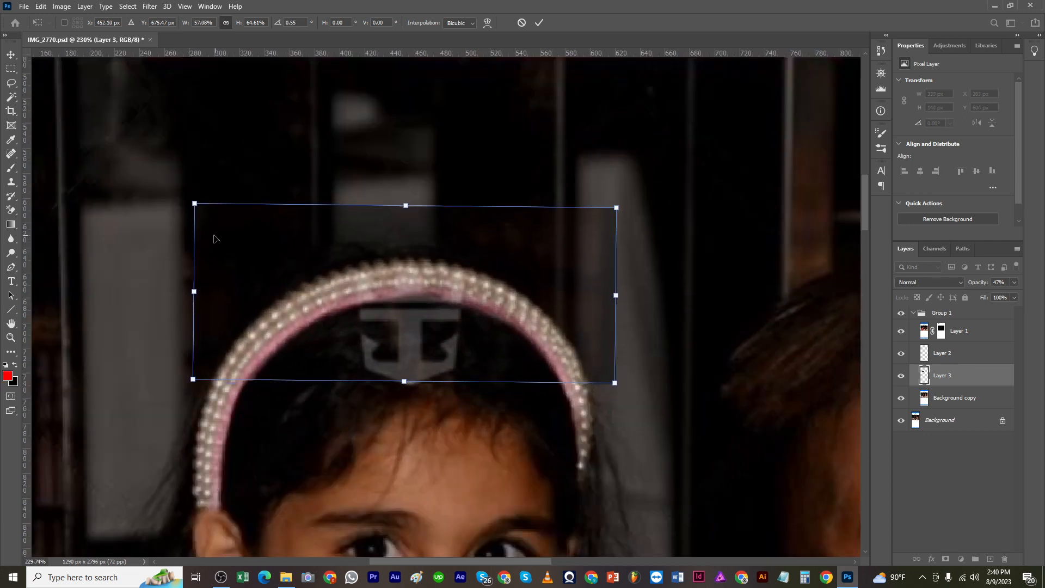
key("Down")
key("Down")
key("Down")
key("Down")
key("Down")
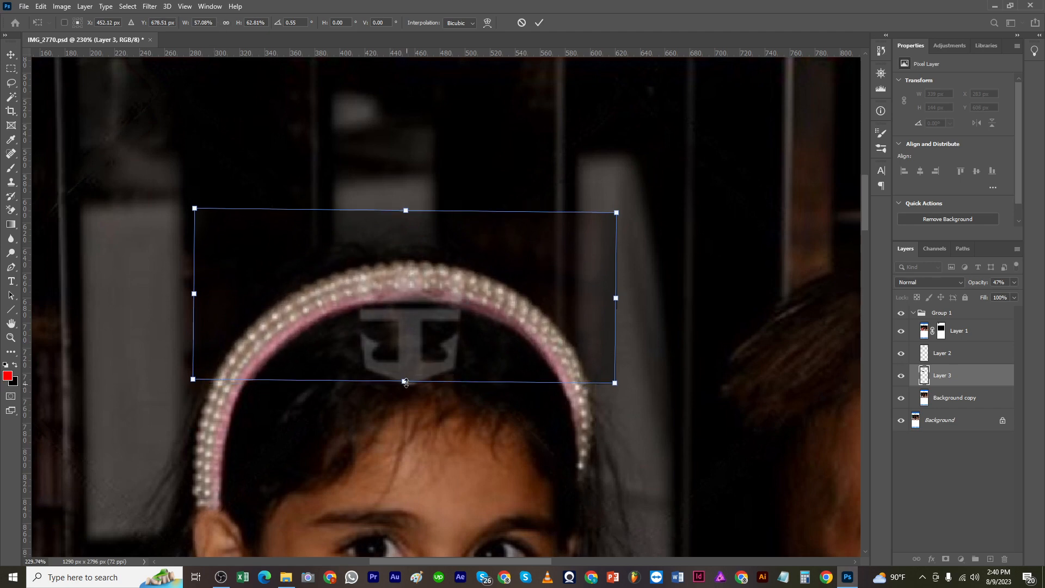
left_click(540, 23)
Step: Compare the photo with the headband layer hidden and shown, and skew the layer about -0.88 degrees horizontally
left_click(902, 376)
left_click(901, 376)
left_click(902, 376)
left_click(901, 375)
left_click(901, 376)
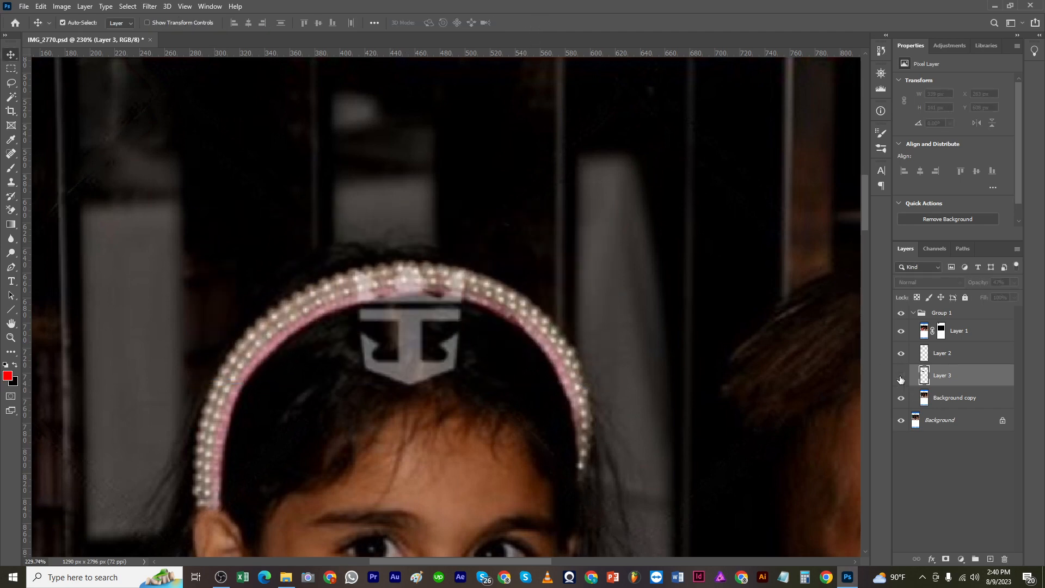
left_click(901, 375)
key("ctrl+t")
left_click_drag(617, 384, 616, 387)
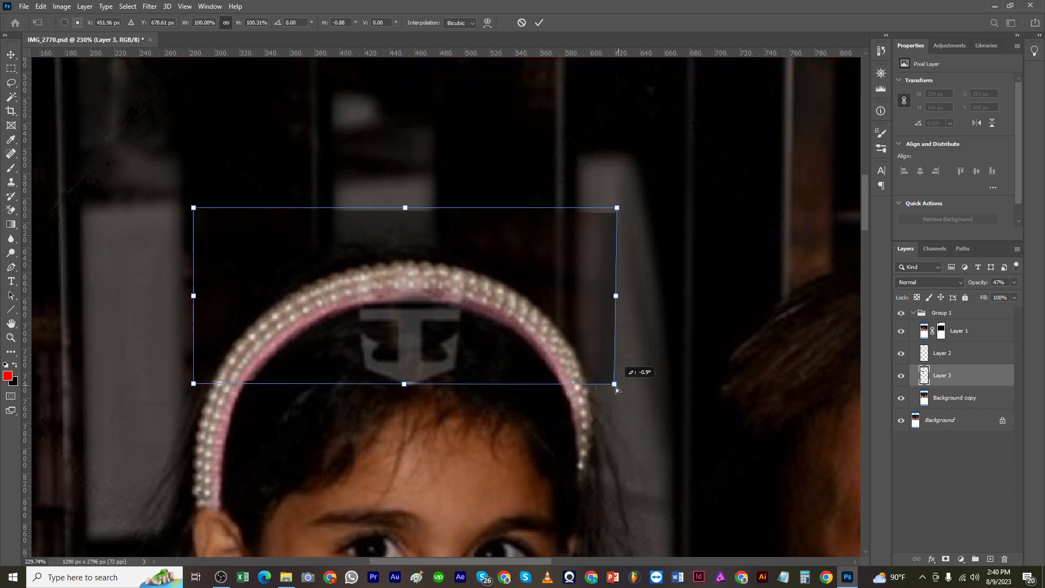
left_click(539, 22)
Step: Restore the headband layer to 100% opacity, add an inverted mask, and paint in the headband over the logo's upper part
left_click(945, 558)
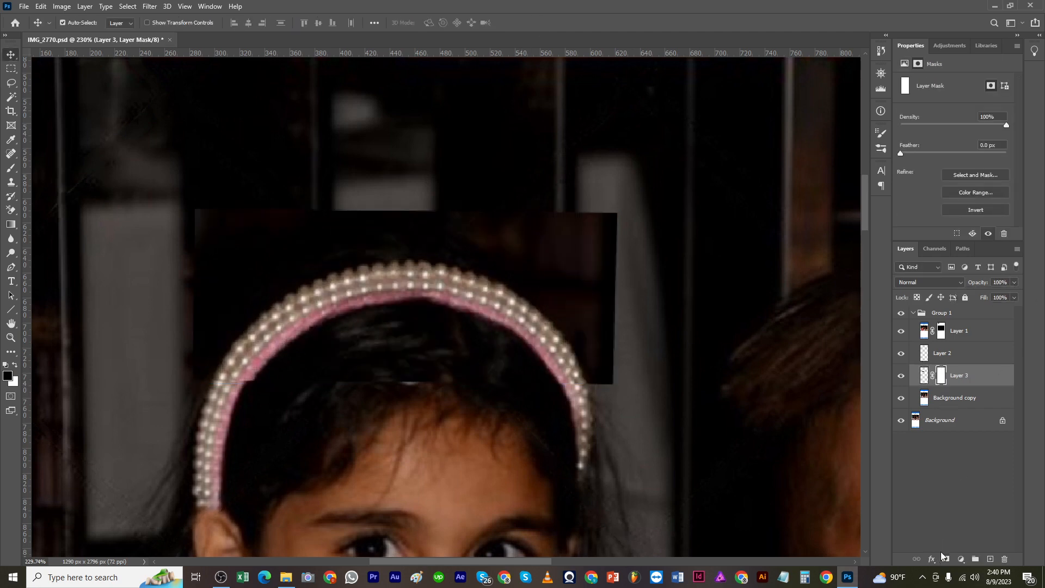
key("ctrl+i")
key("b")
mouse_move(357, 287)
left_mouse_down()
mouse_move(464, 280)
mouse_move(380, 285)
mouse_move(450, 295)
mouse_move(369, 307)
mouse_move(451, 316)
mouse_move(375, 318)
mouse_move(464, 310)
left_mouse_up()
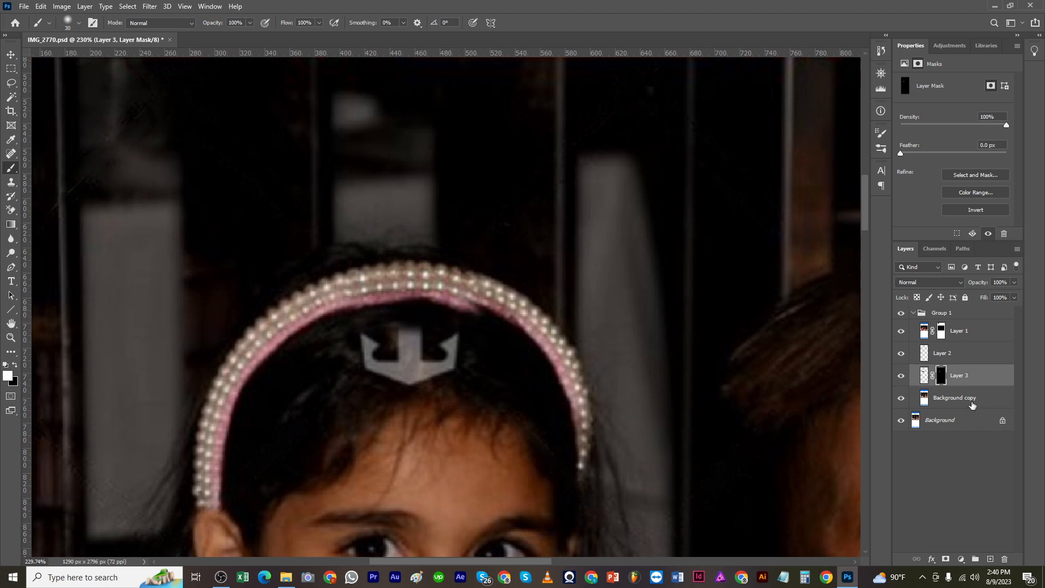
Step: Scale the headband layer's image to 100.93%, warp it to align with the original headband, and apply the transform
left_click(925, 376)
key("ctrl+t")
left_click_drag(405, 208, 406, 205)
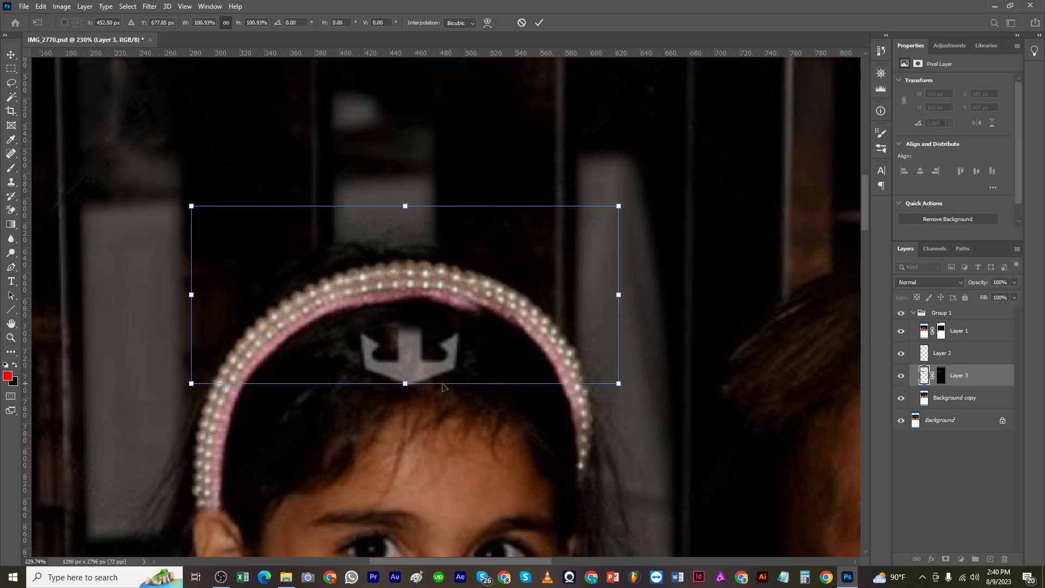
left_click_drag(415, 382, 413, 375)
key("ctrl+z")
right_click(463, 272)
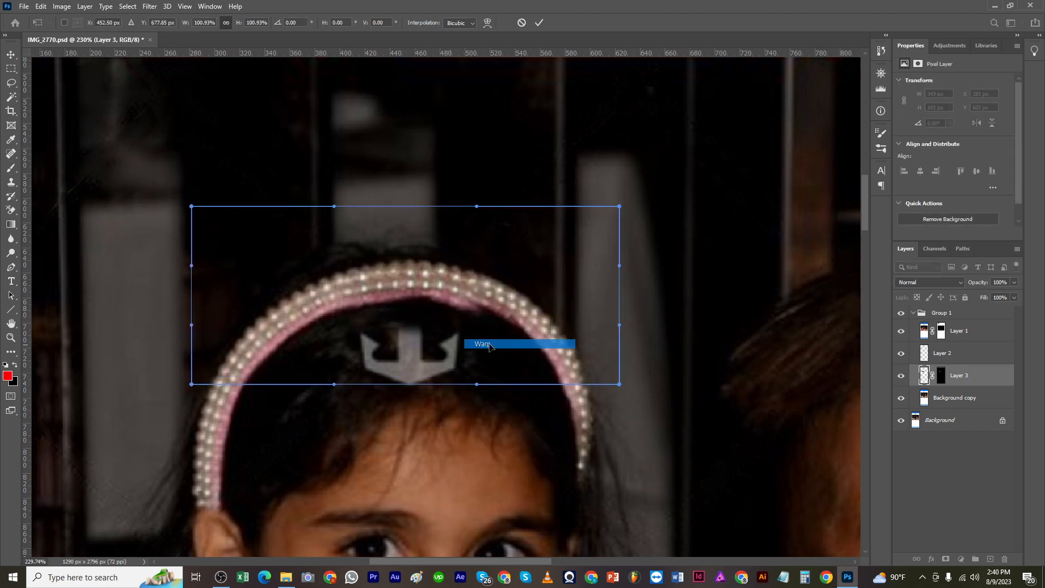
left_click(485, 345)
left_click_drag(467, 266, 498, 337)
left_click(539, 22)
Step: Add a Brightness/Contrast adjustment clipped to the headband layer and adjust it to match the original headband
left_click(961, 559)
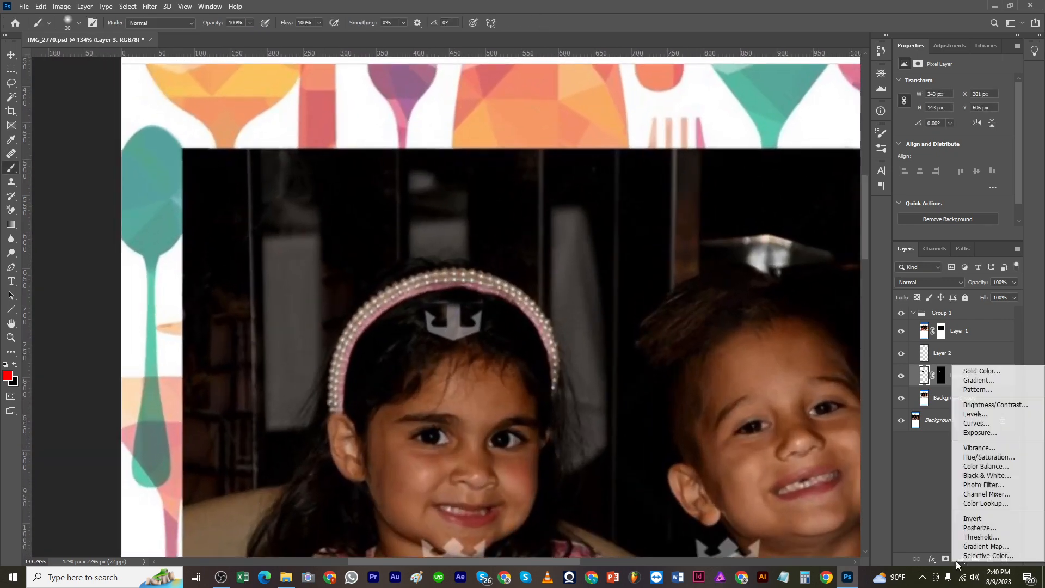
left_click(967, 403)
left_click_drag(956, 113, 936, 132)
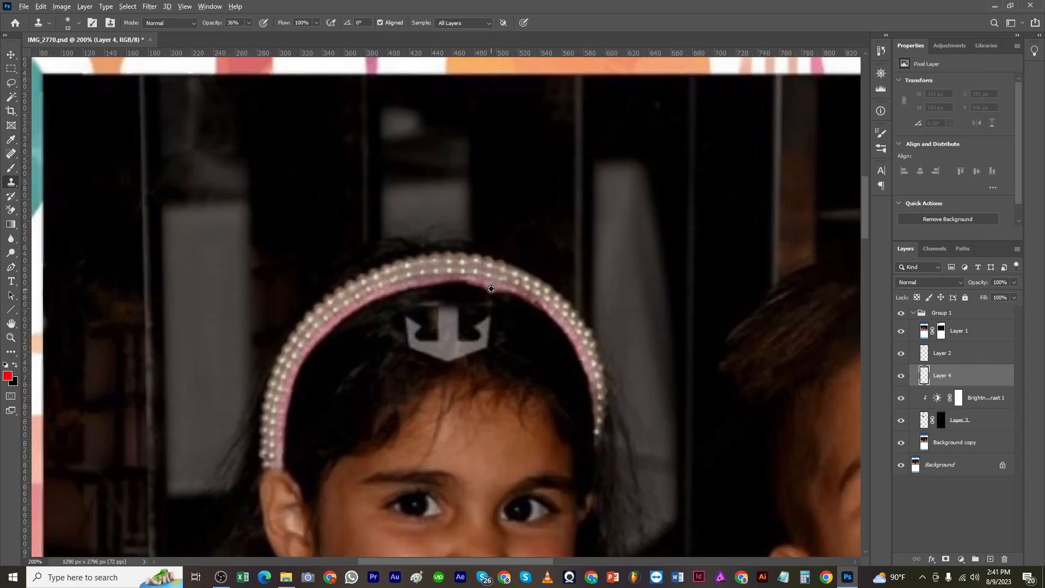
Step: Retouch the pink inner edge at the headband's crest on Layer 4 with the Clone Stamp, raising its opacity to 100%
left_click(463, 282)
left_click(249, 24)
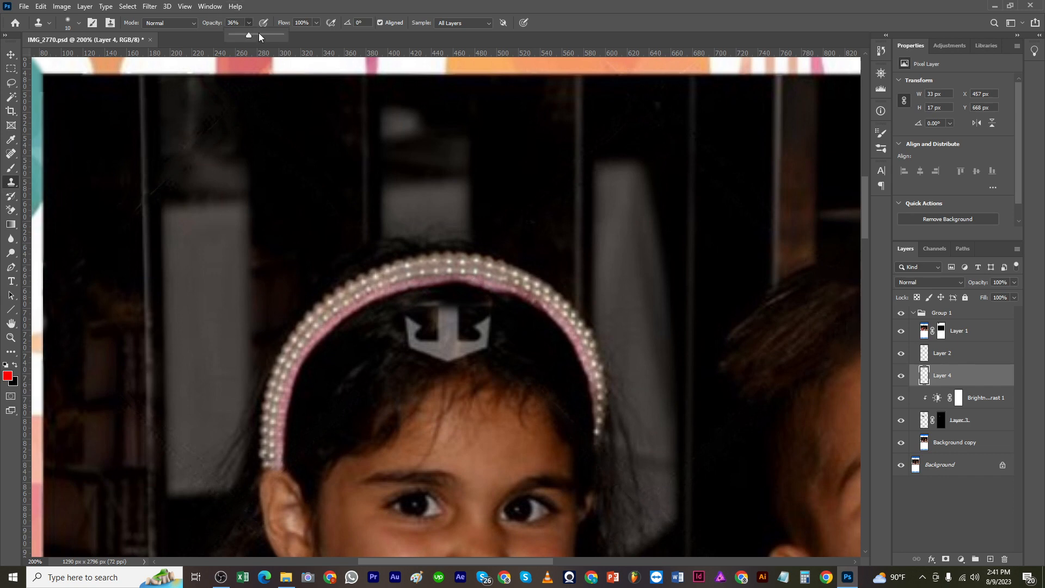
left_click(452, 282)
scroll(449, 279, "up", 2)
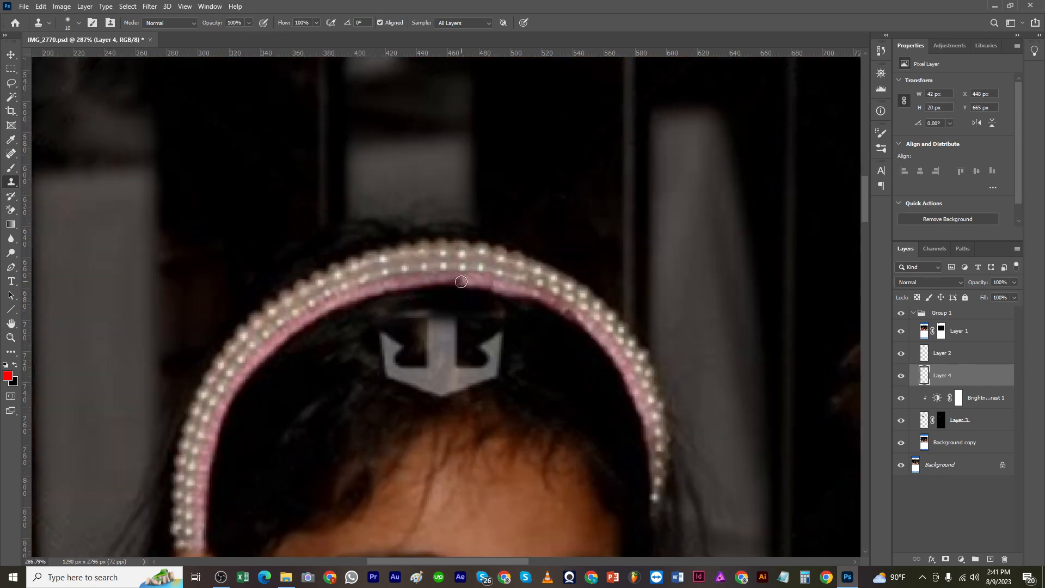
key("ctrl+z")
Step: Clone dark hair along the headband's inner edge above the remaining logo to clean up the boundary
left_click_drag(522, 312, 478, 296)
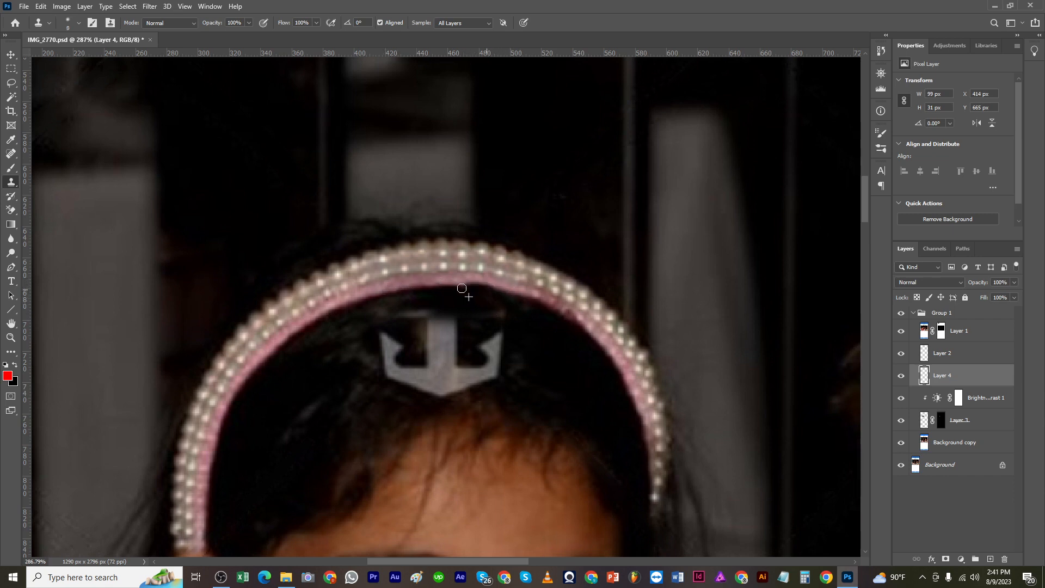
left_click_drag(462, 289, 436, 292)
key("ctrl+z")
key("]")
right_click(424, 271)
left_click(450, 309, "alt")
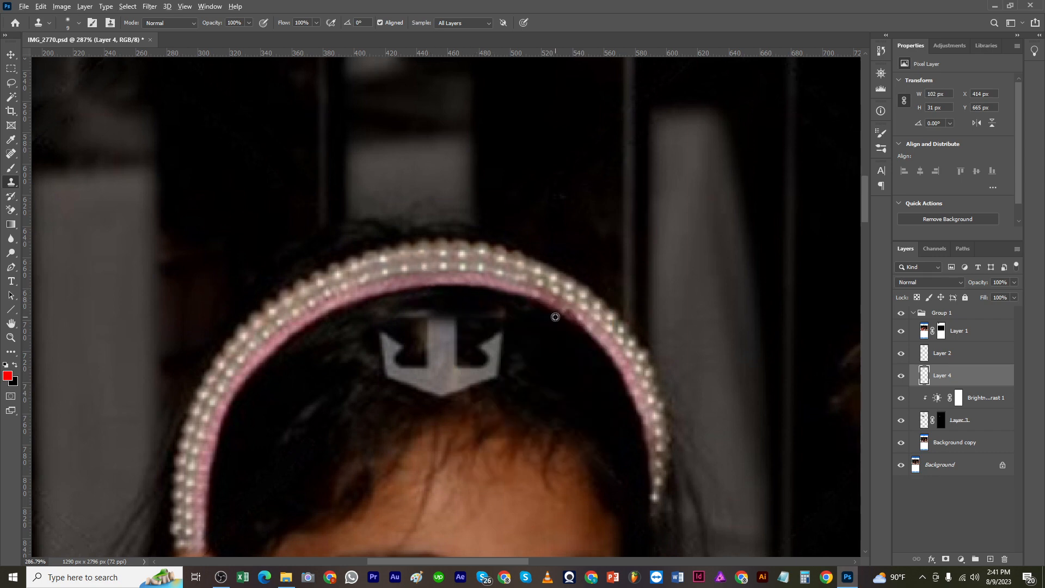
Step: Add a new layer above Layer 4, then lasso the girl's hair logo on Background copy and fill it with Content-Aware
scroll(534, 328, "down", 3)
scroll(529, 350, "up", 1)
key("l")
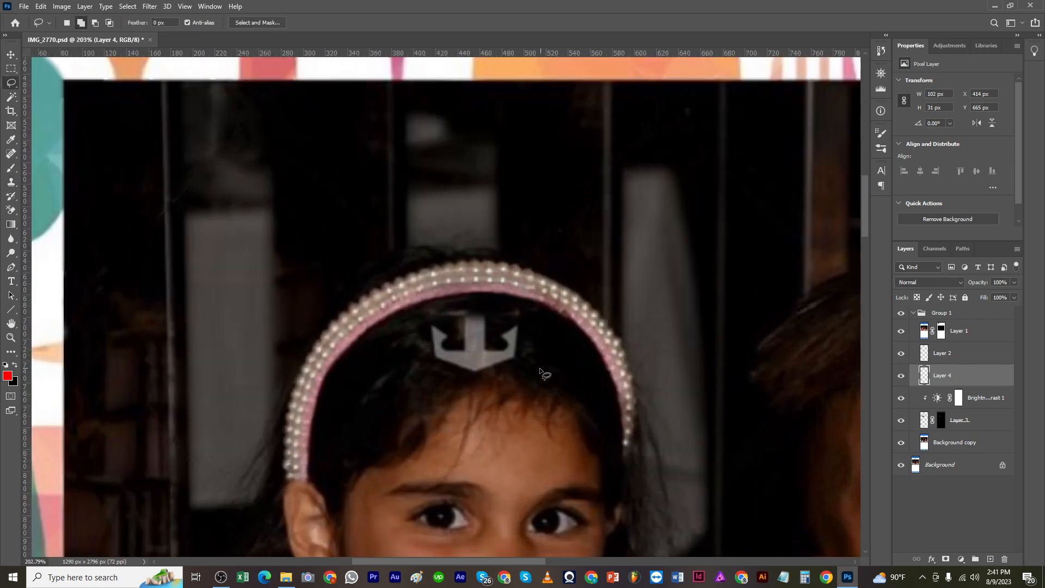
left_click(991, 559)
left_click(970, 466)
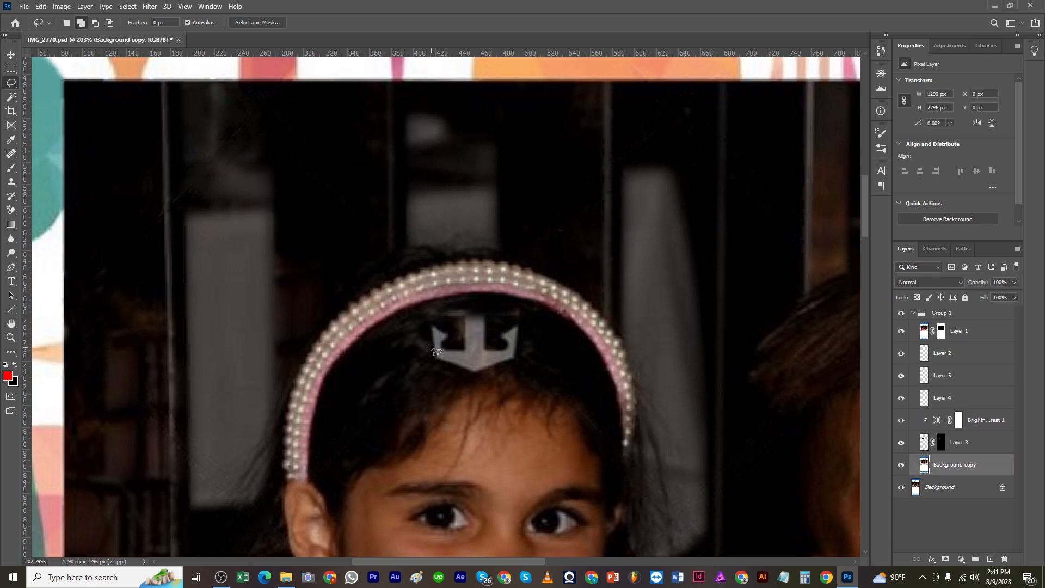
left_click_drag(520, 359, 412, 360)
key("shift+BackSpace")
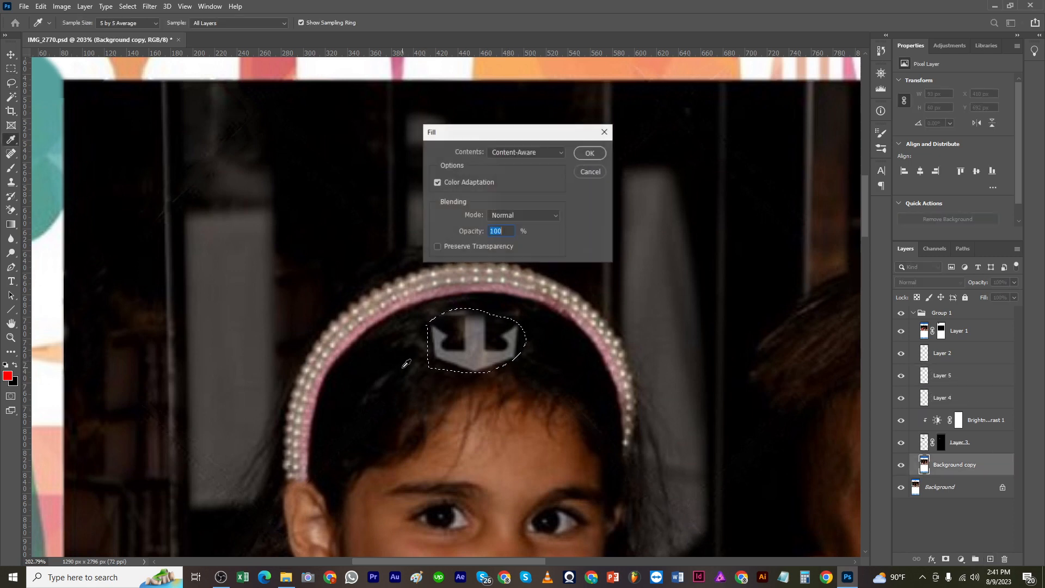
key("Return")
Step: Lasso the leftover smudge beneath the headband, fill it with Content-Aware, and deselect
mouse_move(522, 321)
left_mouse_down()
mouse_move(434, 330)
mouse_move(516, 335)
left_mouse_up()
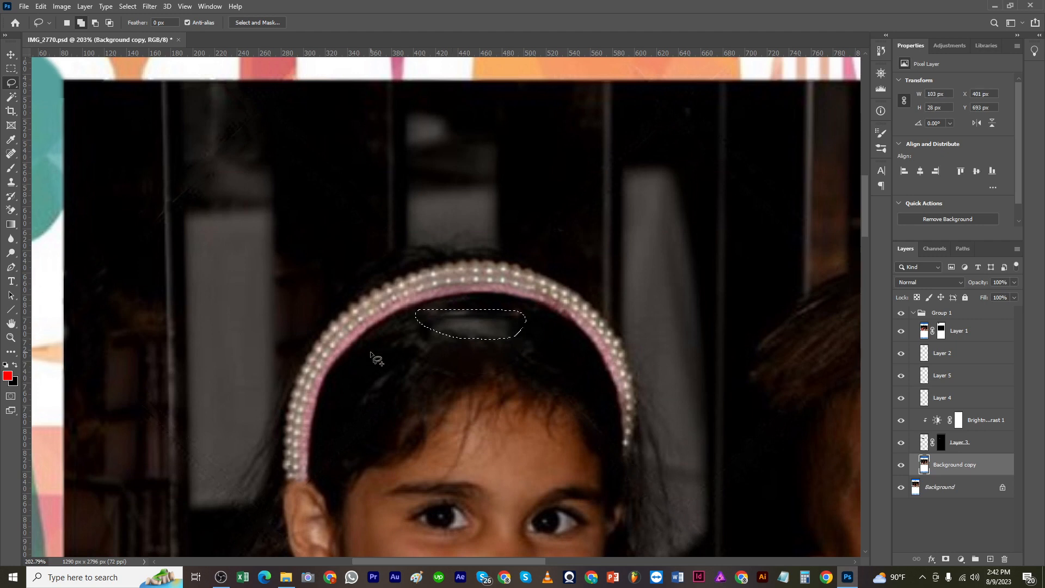
key("shift+BackSpace")
key("Return")
key("ctrl+d")
Step: Add a new layer above Layer 1 and clone dark hair over the filled area beneath the headband
key("s")
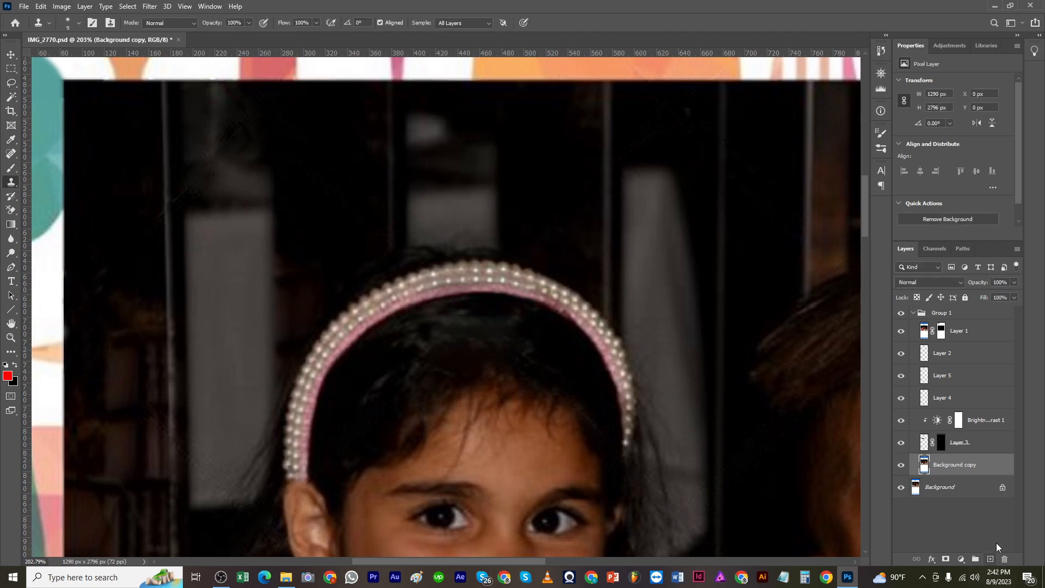
left_click(982, 334)
left_click(990, 559)
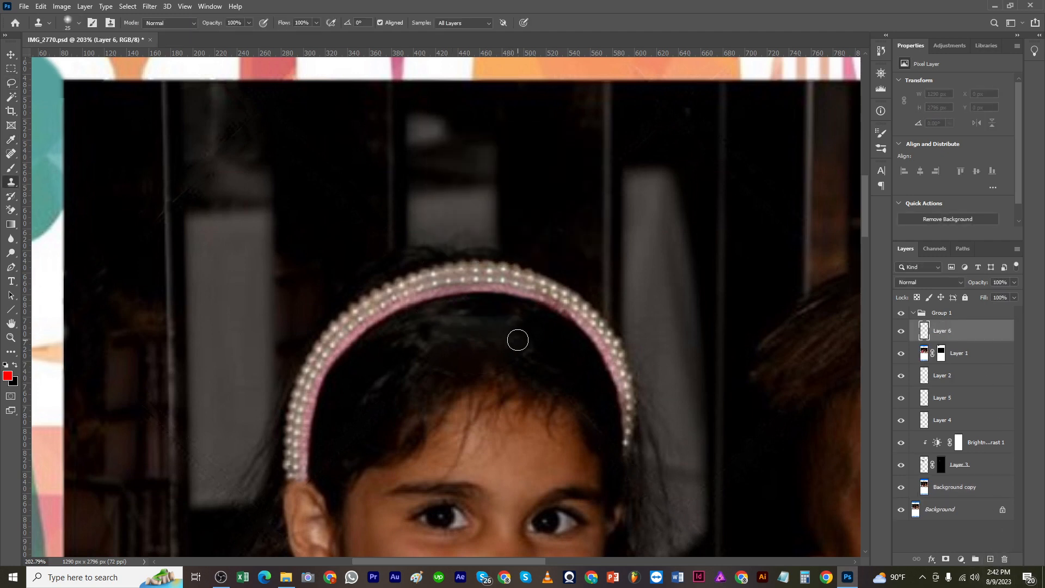
mouse_move(518, 341)
left_mouse_down()
mouse_move(495, 315)
mouse_move(448, 320)
mouse_move(448, 341)
left_mouse_up()
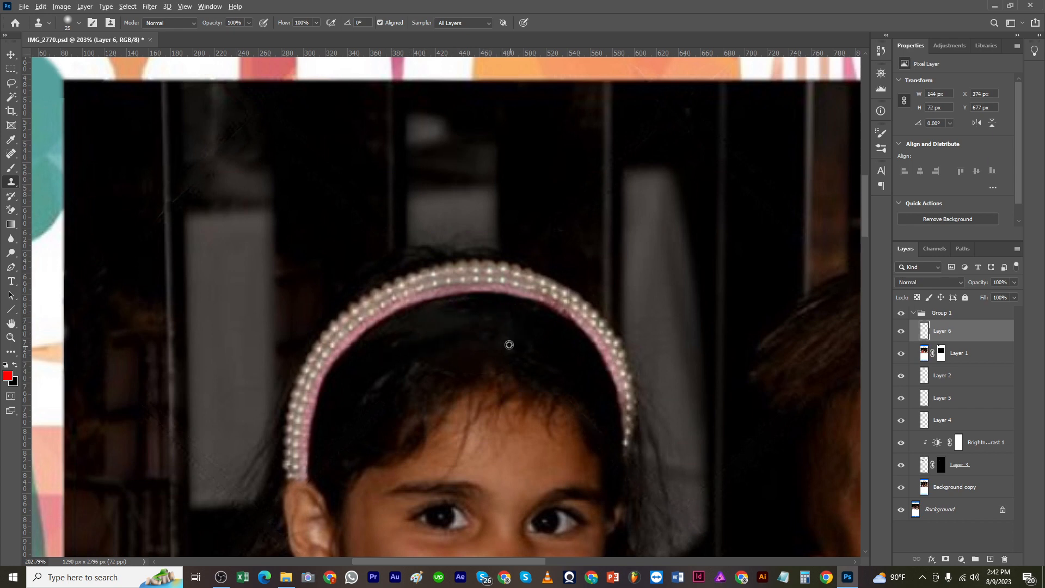
Step: Lasso the crown logo on the boy's neck and collar on Background copy, fill it with Content-Aware, and deselect
scroll(396, 341, "down", 5)
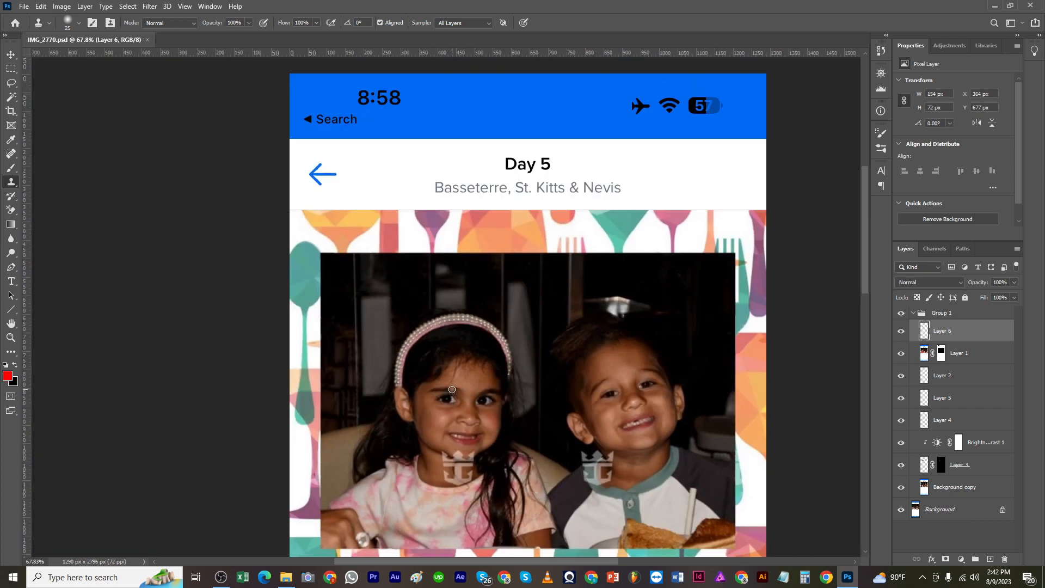
scroll(505, 430, "down", 2)
scroll(448, 430, "up", 3)
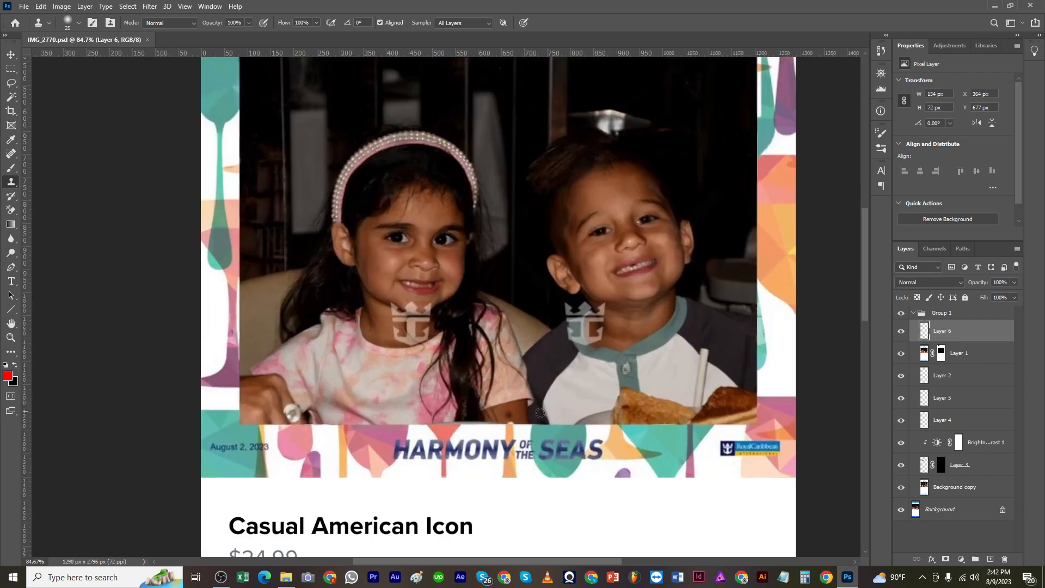
scroll(540, 413, "up", 3)
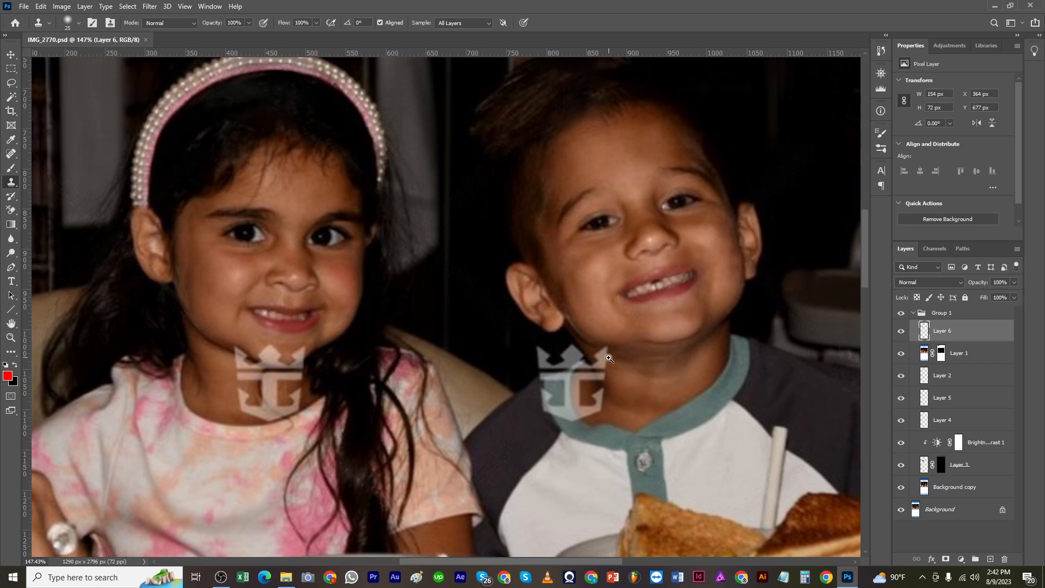
scroll(613, 362, "up", 2)
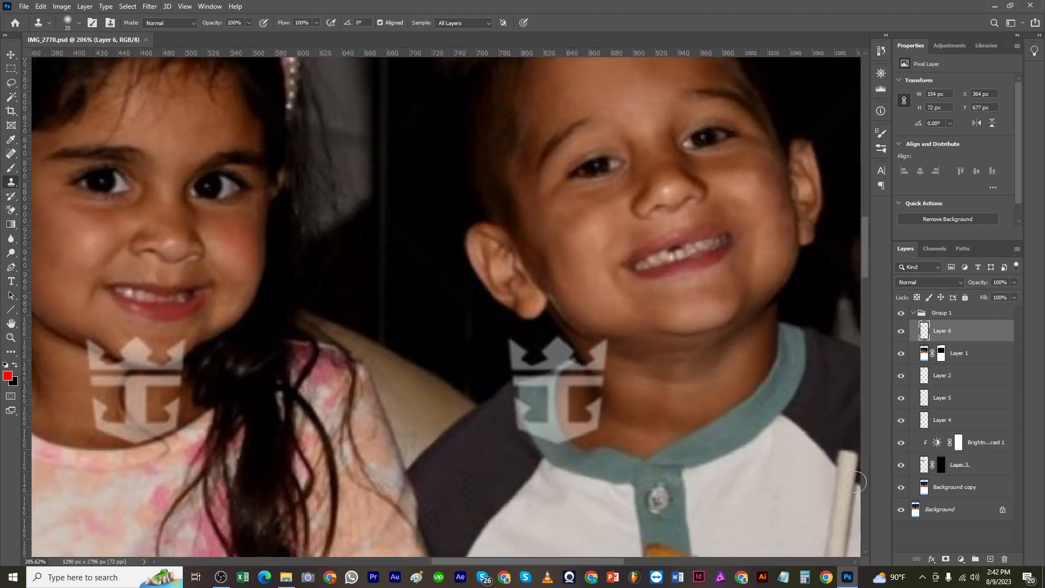
left_click(957, 488)
key("l")
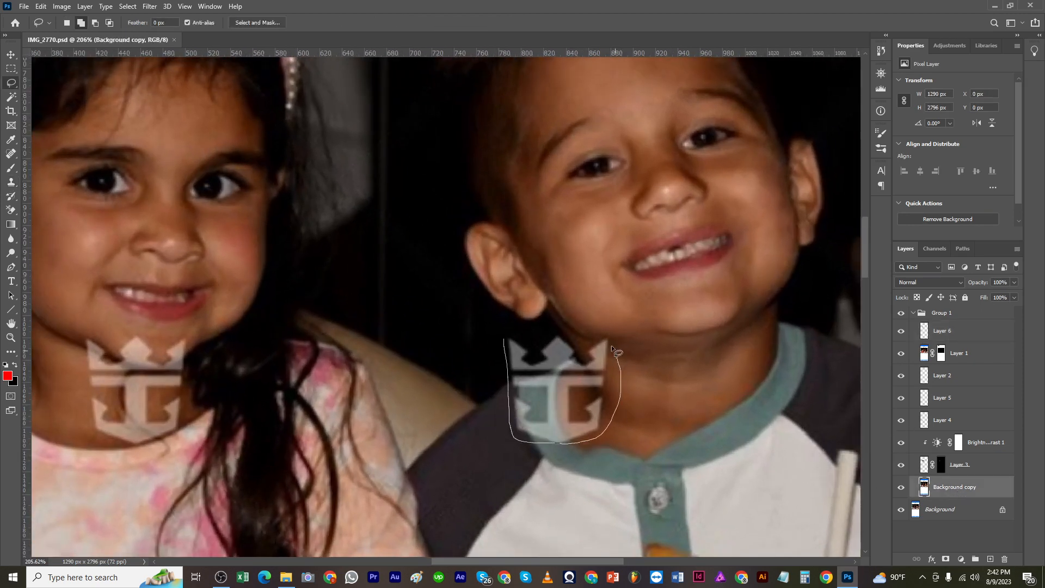
left_click_drag(612, 345, 508, 336)
key("shift+F5")
key("Return")
key("ctrl+d")
Step: Copy the boy's intact collar area to a new layer, flip it horizontally, and set the layer's opacity to 53%
scroll(422, 370, "down", 4)
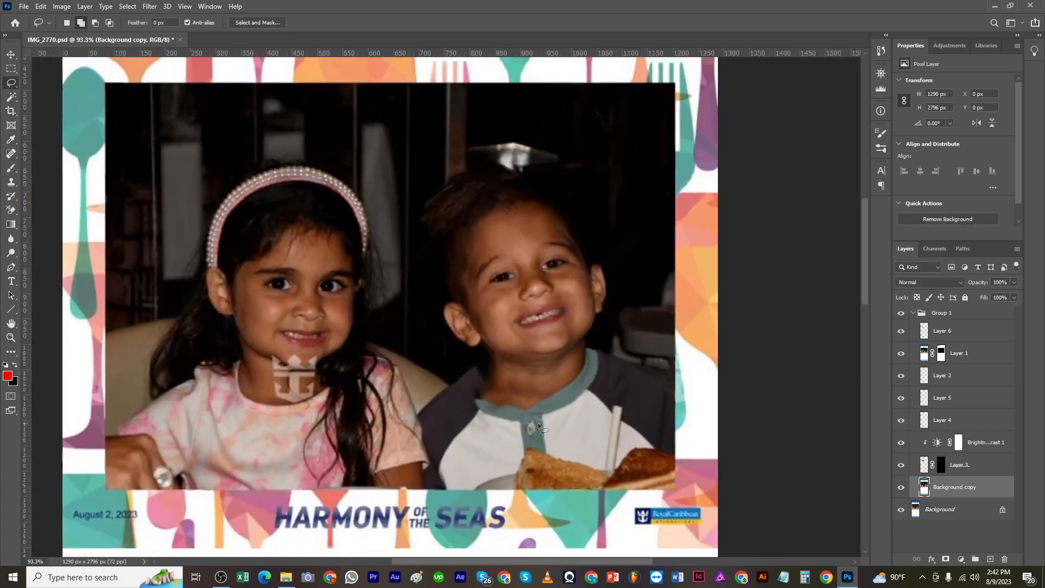
mouse_move(538, 423)
left_mouse_down()
mouse_move(541, 314)
mouse_move(589, 412)
mouse_move(517, 420)
mouse_move(550, 433)
mouse_move(546, 419)
left_mouse_up()
key("ctrl+j")
key("ctrl+t")
right_click(608, 412)
left_click(656, 394)
left_click(539, 23)
key("5")
key("3")
Step: Rotate the flipped collar copy -13.56 degrees, position it over the boy's damaged collar, and apply the transform
scroll(481, 397, "up", 4)
key("ctrl+t")
left_click_drag(708, 371, 697, 326)
left_click_drag(537, 412, 504, 426)
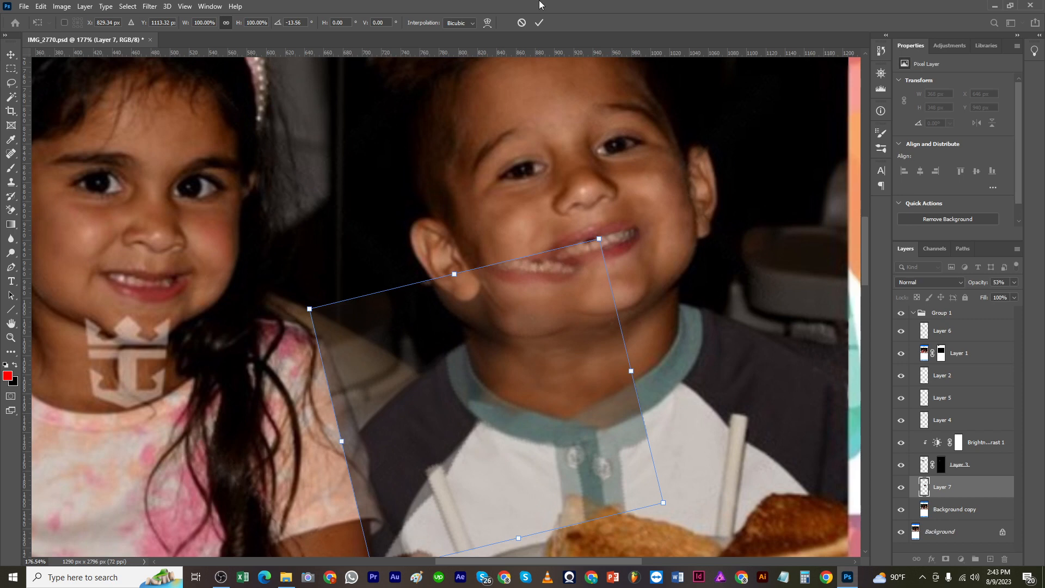
left_click(539, 22)
Step: Set the collar copy to 100% opacity, add an inverted mask, and paint in the patch over the boy's damaged collar
left_click_drag(992, 299, 1021, 300)
left_click(946, 559)
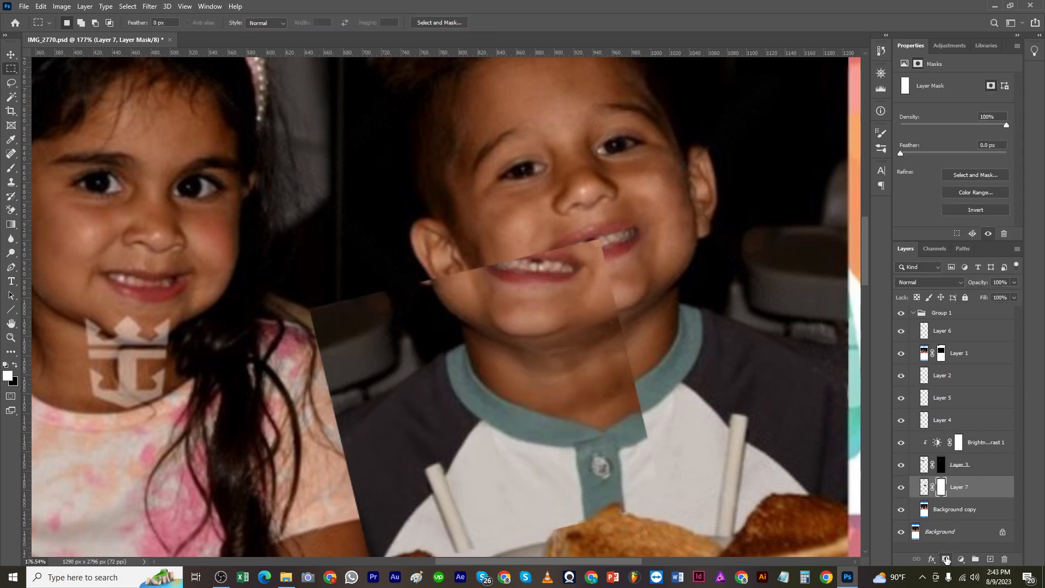
key("ctrl+i")
key("b")
key("x")
key("x")
mouse_move(477, 376)
left_mouse_down()
mouse_move(481, 347)
mouse_move(474, 395)
mouse_move(535, 425)
mouse_move(486, 408)
mouse_move(456, 358)
mouse_move(465, 391)
left_mouse_up()
Step: Warp the collar patch so its edges line up with the boy's neckline and apply the transform
scroll(468, 399, "down", 3)
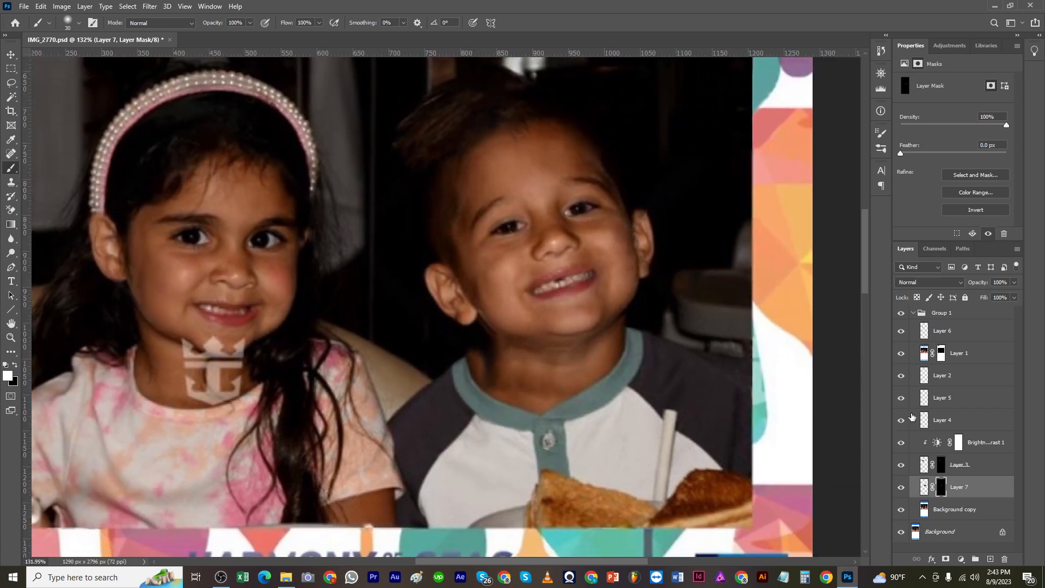
left_click(902, 488)
left_click(902, 488)
key("ctrl+t")
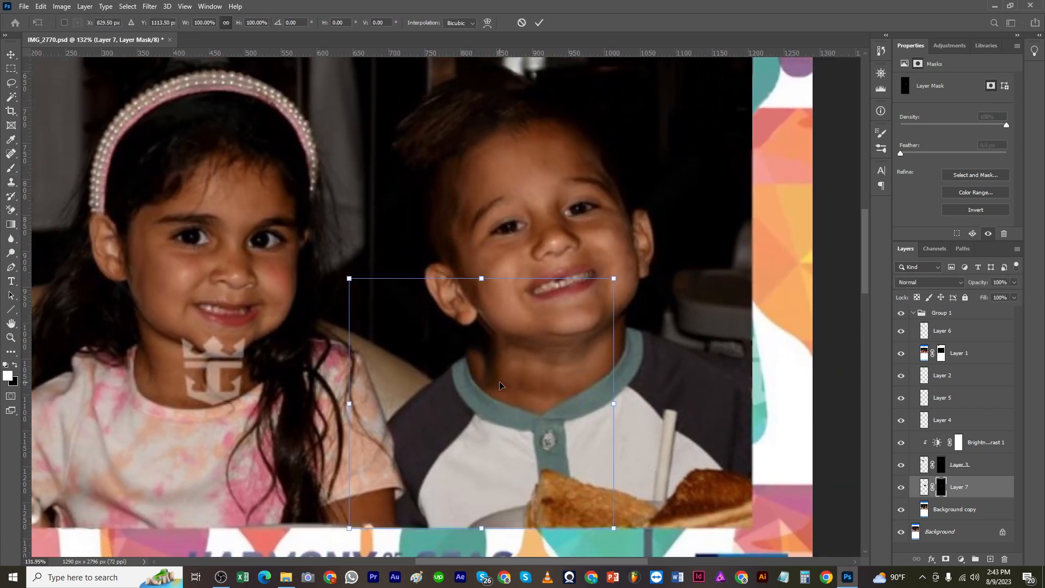
right_click(476, 377)
left_click(499, 251)
scroll(457, 370, "up", 3)
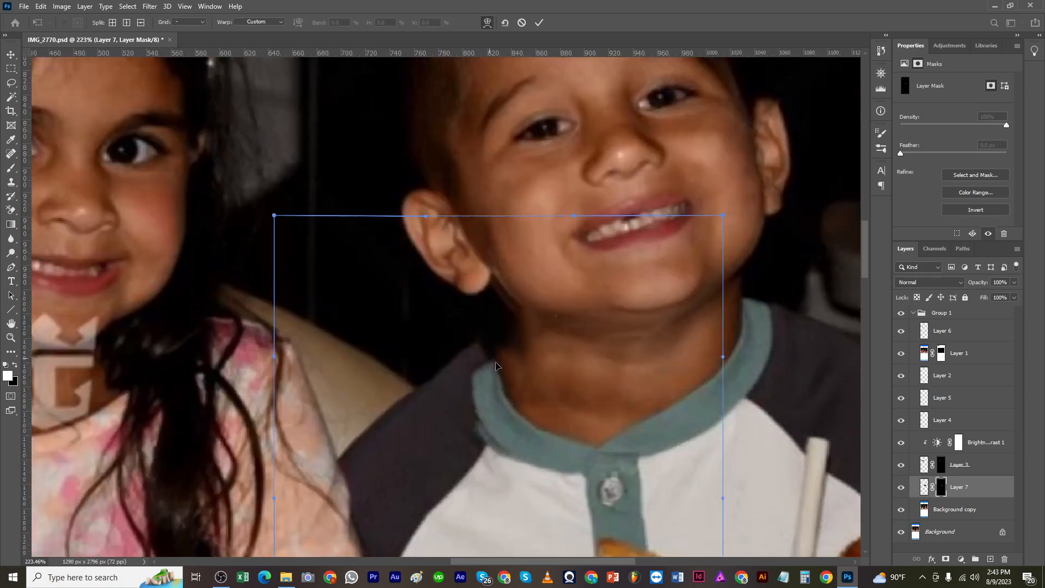
left_click_drag(505, 372, 489, 411)
left_click_drag(535, 466, 565, 459)
left_click_drag(507, 396, 501, 393)
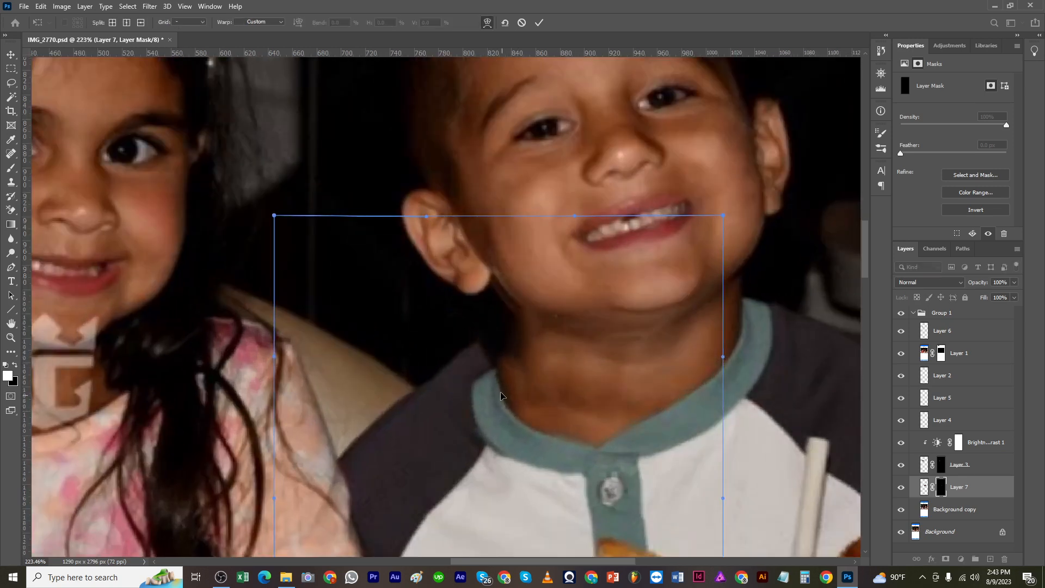
left_click(540, 22)
Step: Refit the collar patch to the boy's neckline with another transform and touch up its layer mask along the edge
scroll(465, 338, "down", 6)
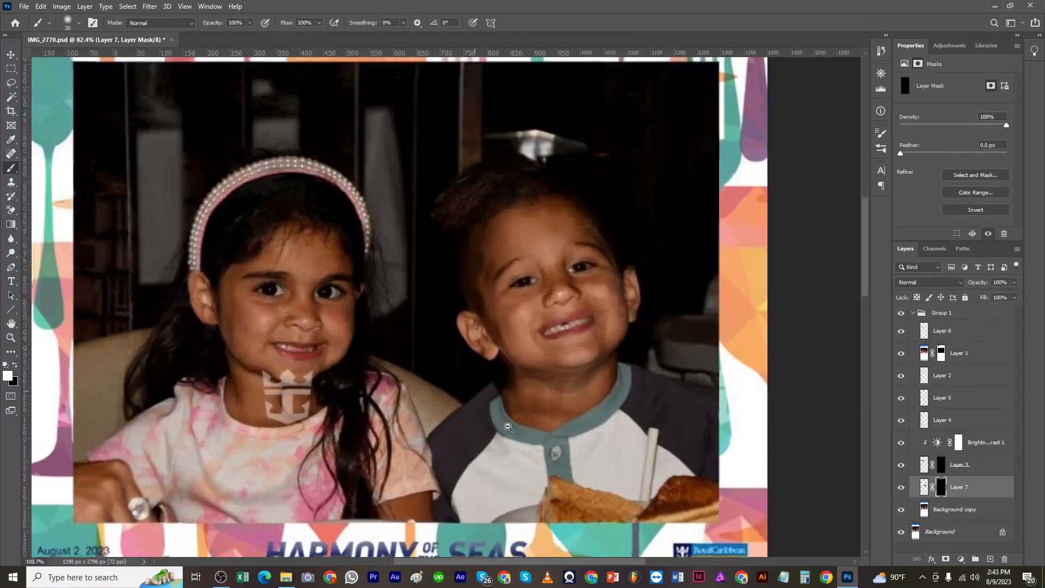
left_click_drag(492, 396, 523, 428)
left_click_drag(901, 487, 901, 510)
left_click(925, 487)
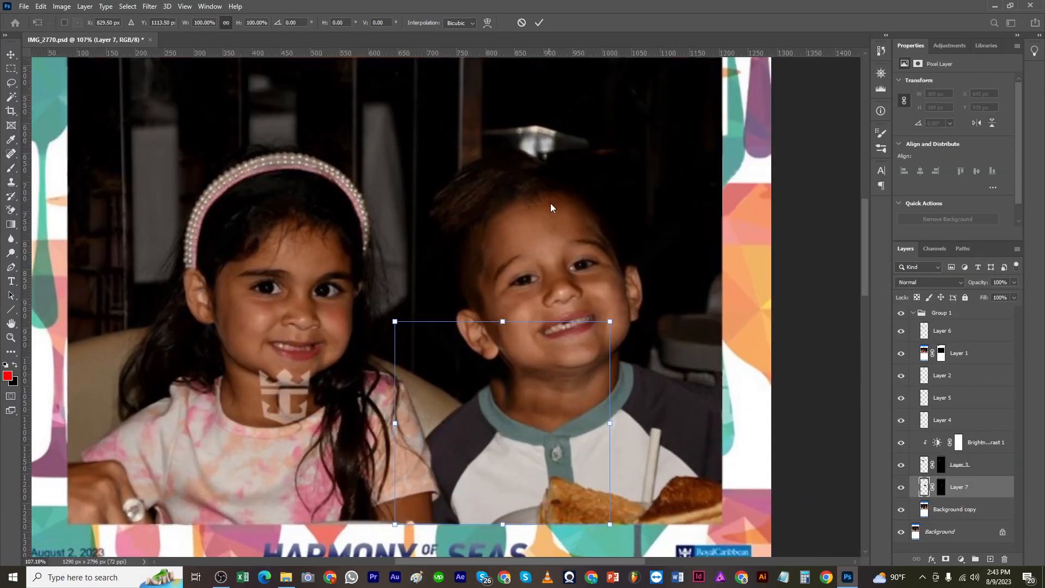
scroll(502, 396, "down", 2)
scroll(501, 396, "up", 4)
left_click(940, 492)
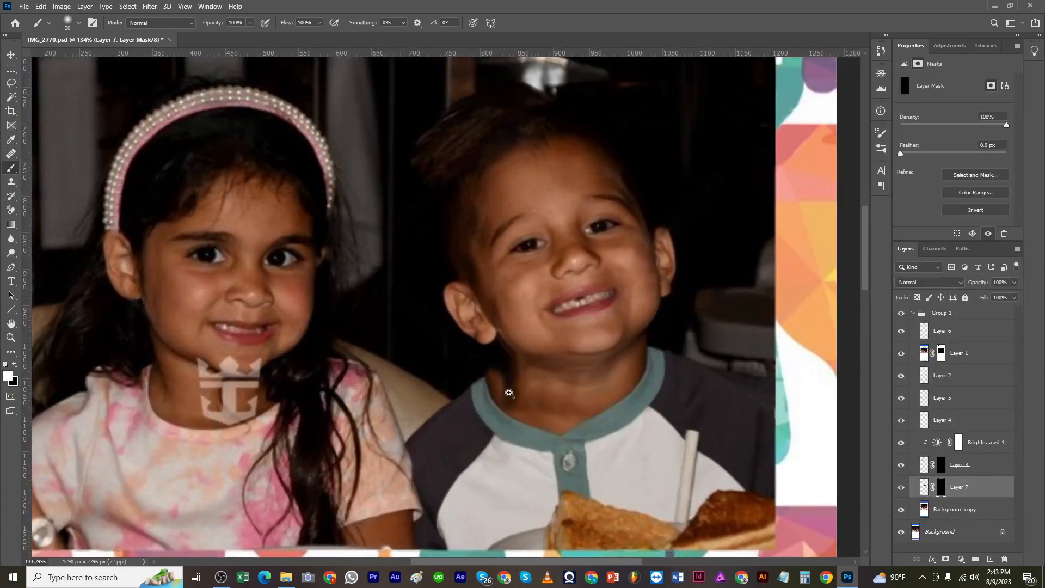
scroll(510, 394, "up", 1)
key("x")
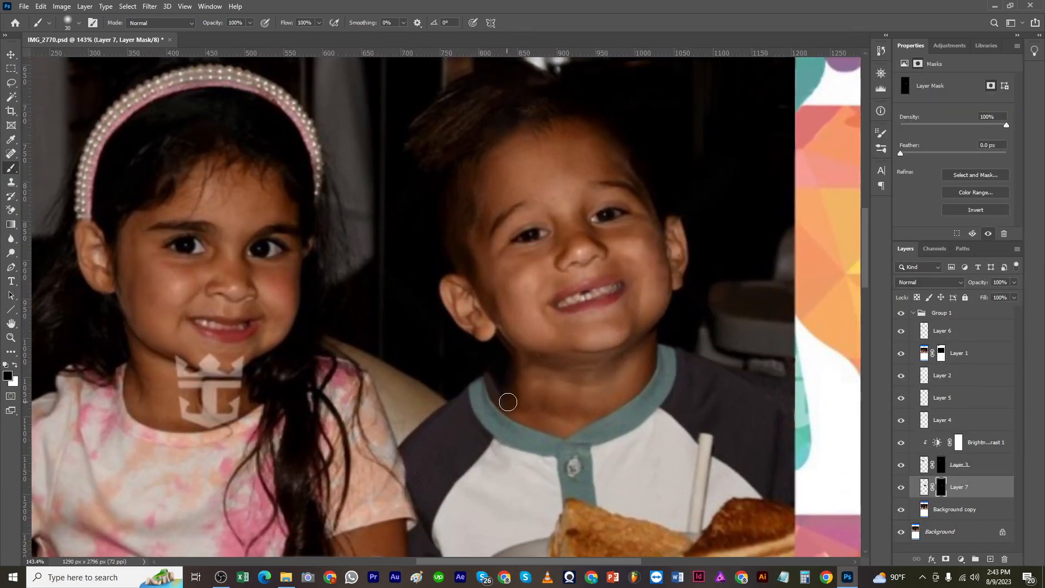
scroll(508, 402, "down", 2)
scroll(553, 424, "up", 2)
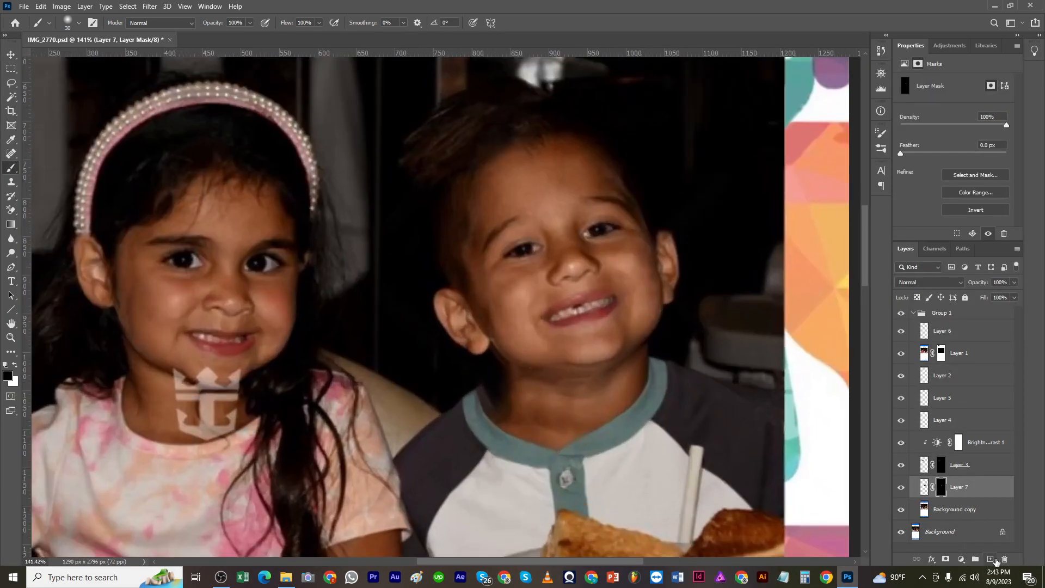
Step: Add a layer above the collar patch, clone dark background beside the boy's neck, and compare the retouch with the original
left_click(996, 559)
key("s")
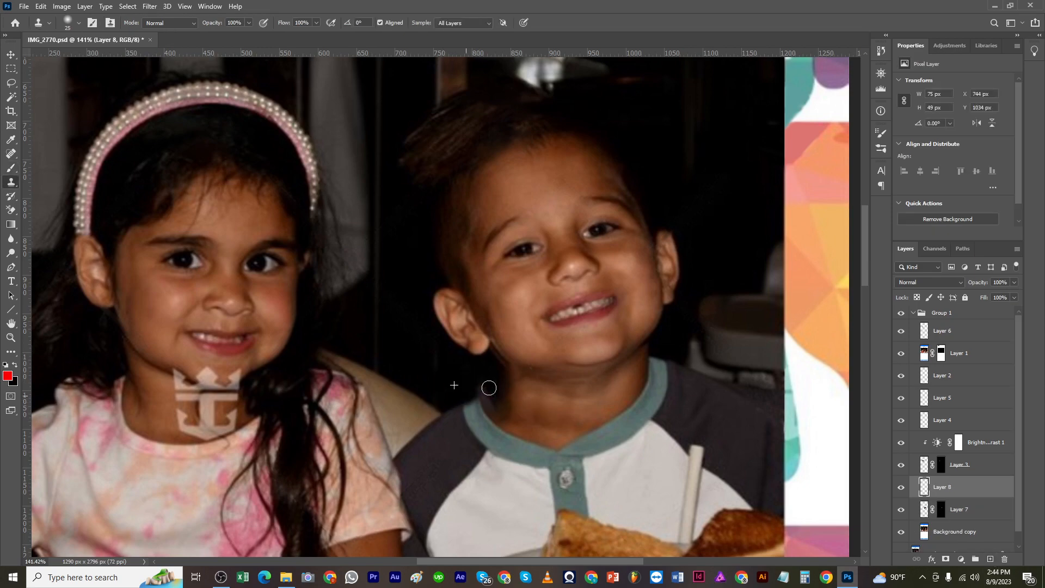
scroll(470, 408, "down", 2)
scroll(471, 408, "up", 3)
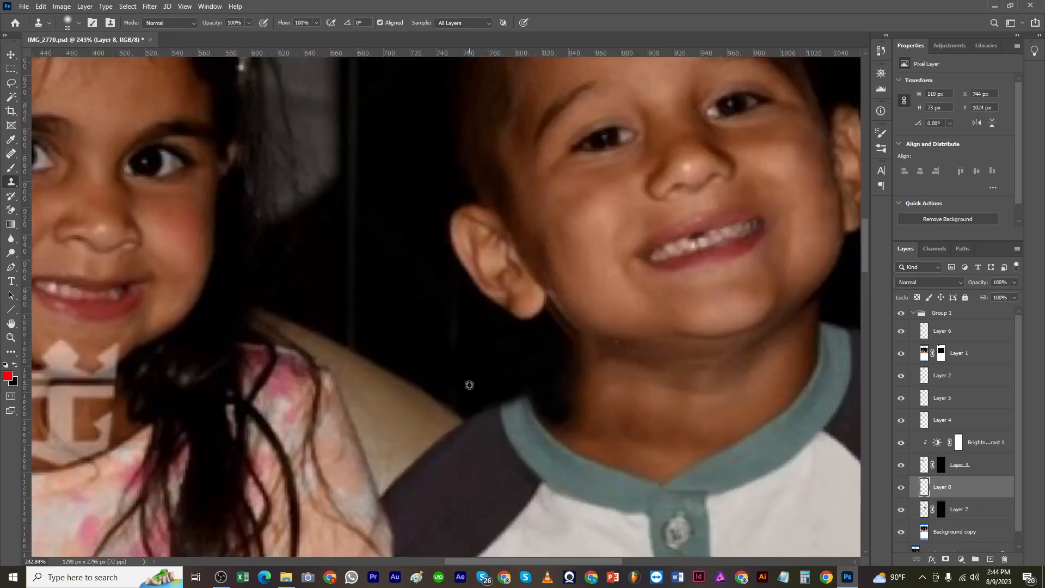
scroll(467, 368, "down", 5)
left_click(902, 314)
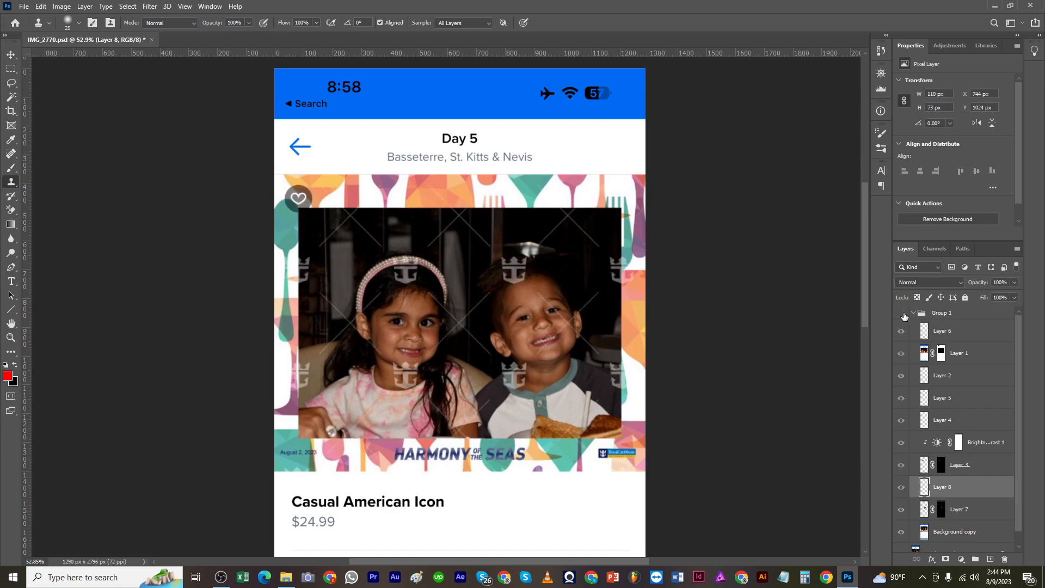
left_click(902, 314)
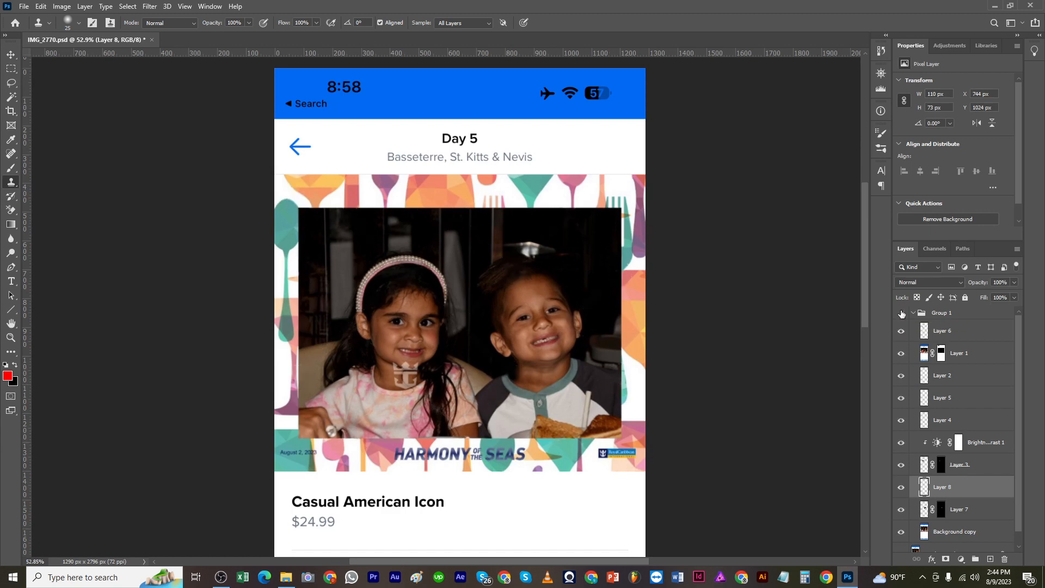
Step: Set the Clone Stamp opacity to 37% and blend the shadow between the boy's neck and the dark background
scroll(452, 375, "up", 5)
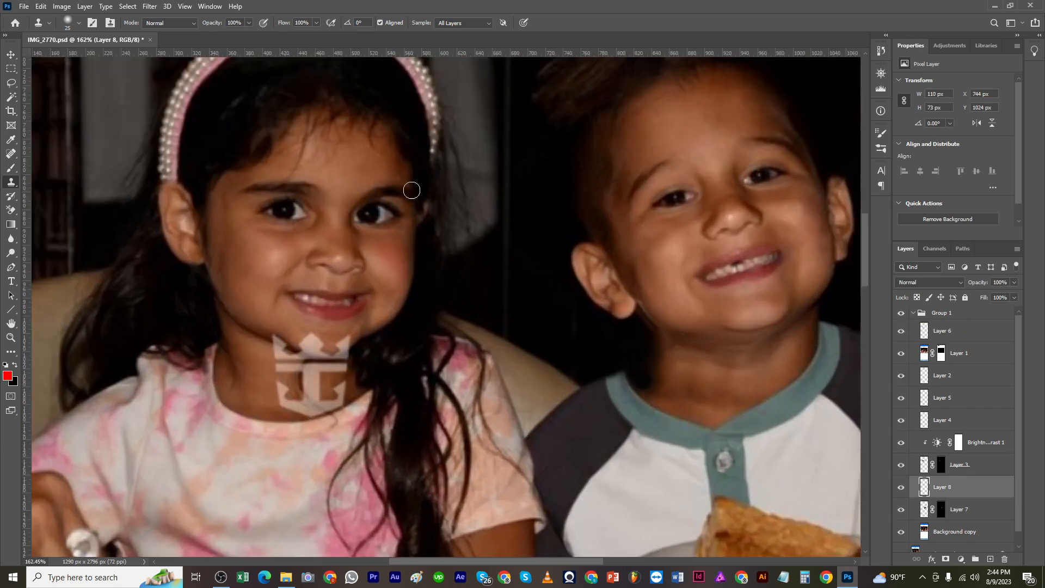
left_click_drag(249, 24, 223, 37)
left_click(674, 405, "alt")
mouse_move(649, 390)
left_mouse_down()
mouse_move(630, 371)
mouse_move(644, 375)
mouse_move(652, 342)
mouse_move(660, 345)
left_mouse_up()
left_click(667, 399, "alt")
key("ctrl+z")
left_click(663, 366, "alt")
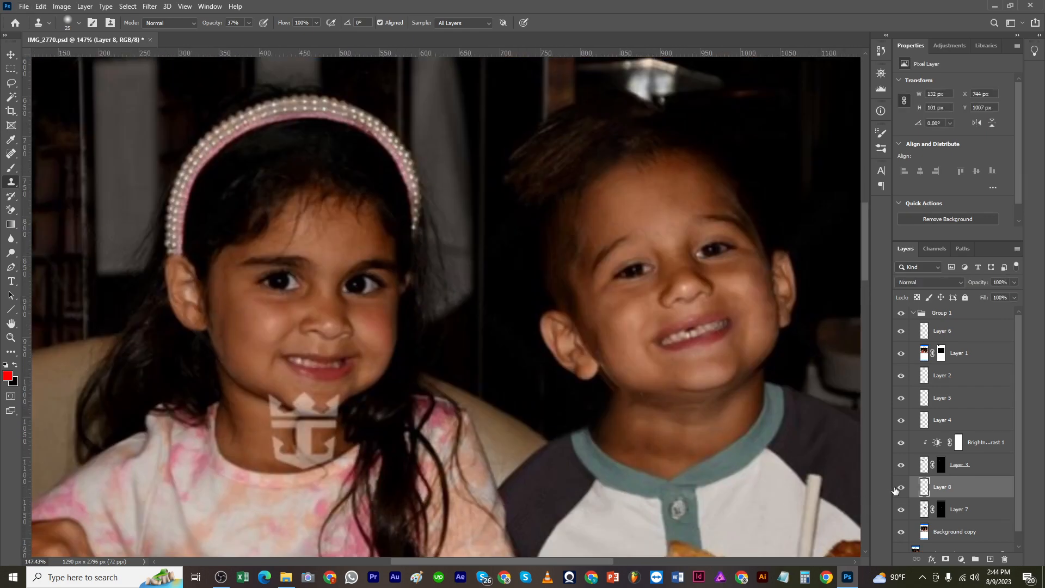
Step: Add a mask to the cloned shadow layer and paint on it around the boy's collar
left_click(946, 559)
key("b")
key("d")
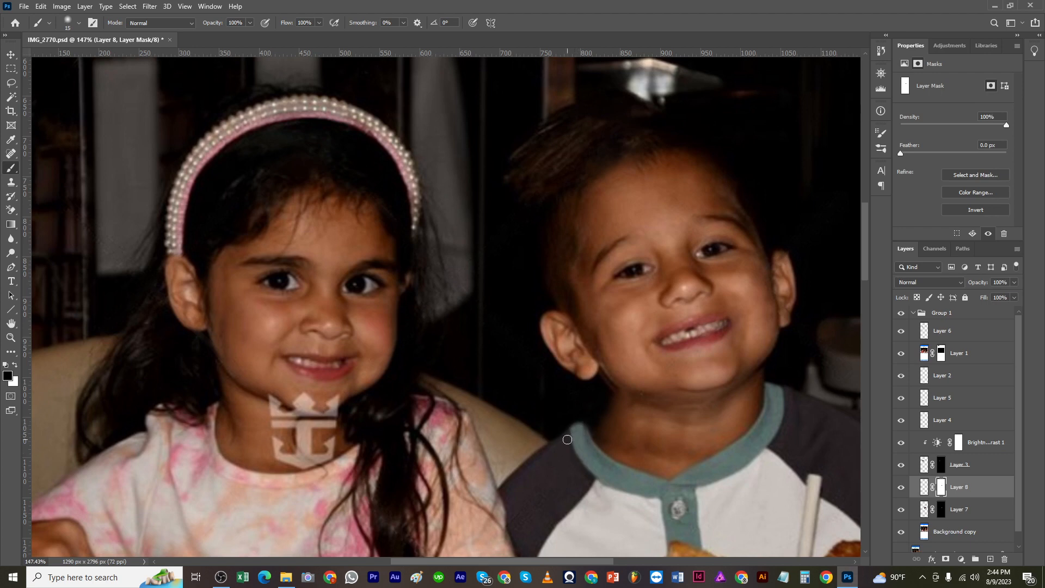
key("x")
left_click_drag(573, 418, 490, 329)
key("x")
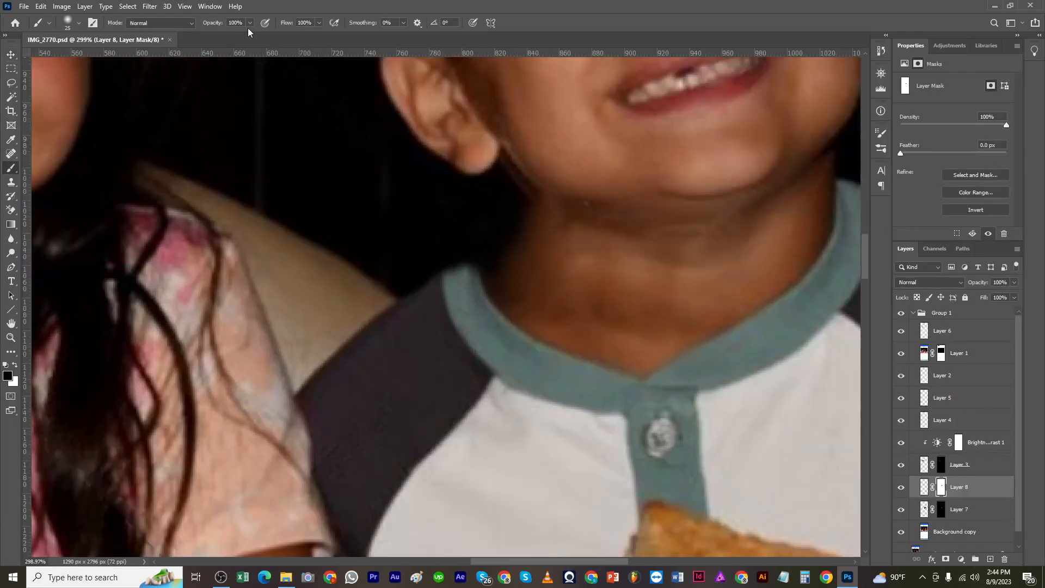
Step: Lower the brush opacity to 27%, shrink the brush, and soften the shadow layer's mask around the boy's collar and shoulder
left_click(250, 23)
left_click_drag(254, 35, 201, 34)
key("bracketleft")
left_click_drag(466, 274, 407, 413)
mouse_move(488, 388)
left_mouse_down()
mouse_move(449, 431)
mouse_move(456, 435)
left_mouse_up()
Step: Open IMG_2769.psd as a source for the girl's neck and convert its Group 1 to a smart object
key("l")
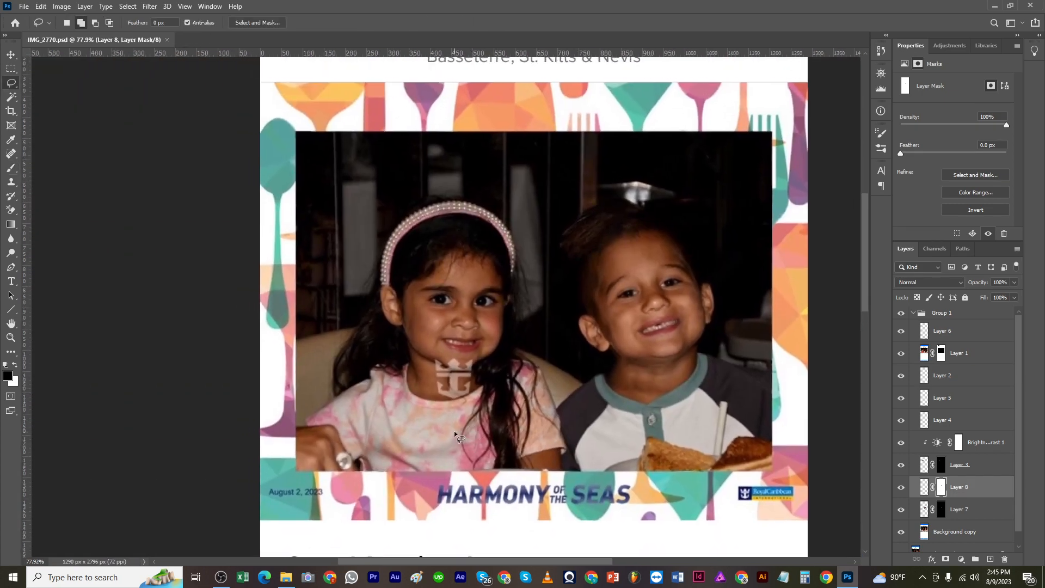
mouse_move(451, 375)
left_mouse_down()
mouse_move(490, 382)
mouse_move(445, 412)
left_mouse_up()
key("v")
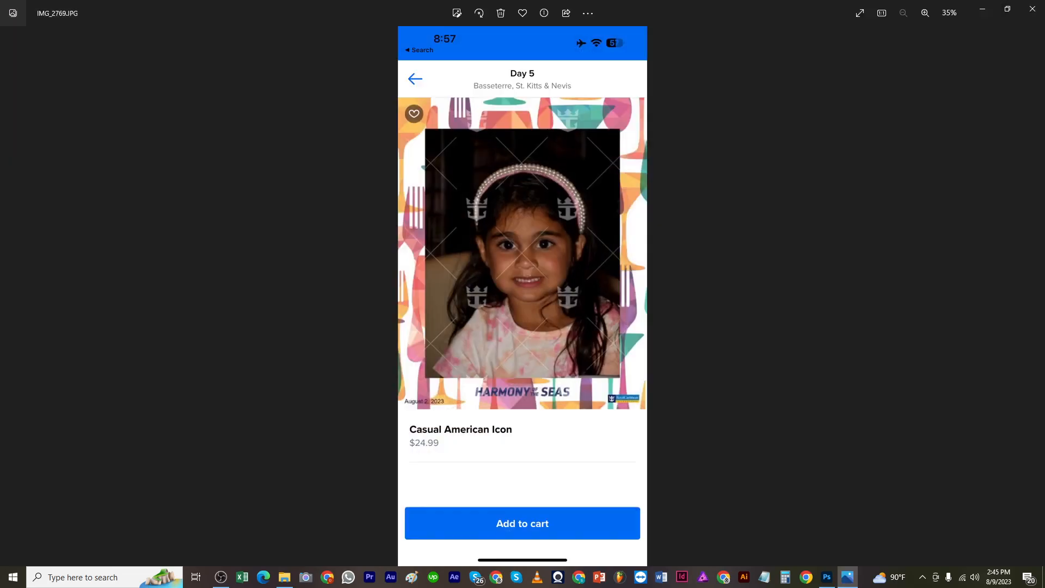
left_click(1033, 8)
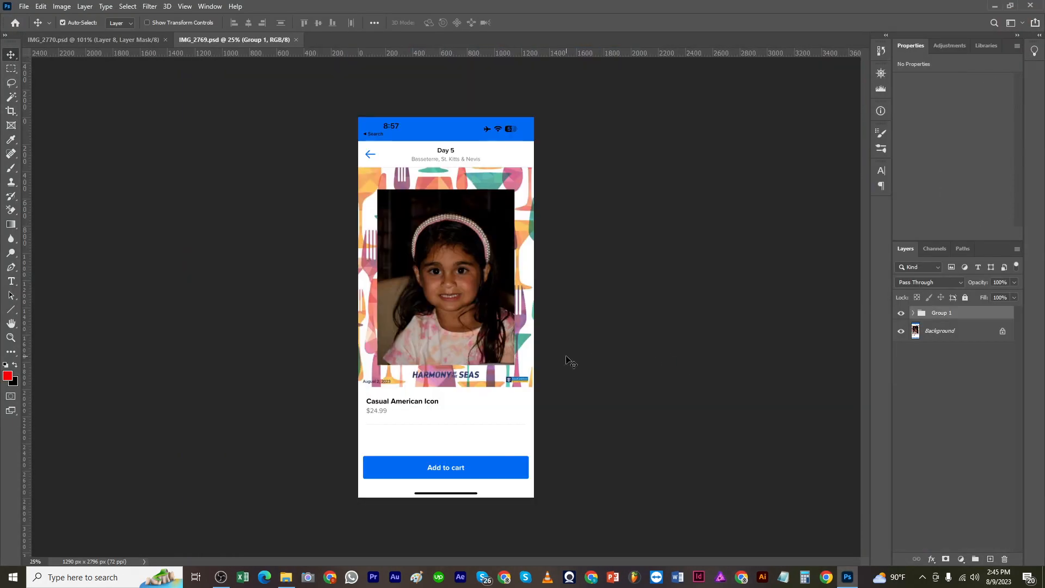
right_click(948, 316)
left_click(884, 276)
Step: Copy the girl's lower face and neck from IMG_2769.psd and bring the copy into IMG_2770.psd as the top layer of Group 1
key("m")
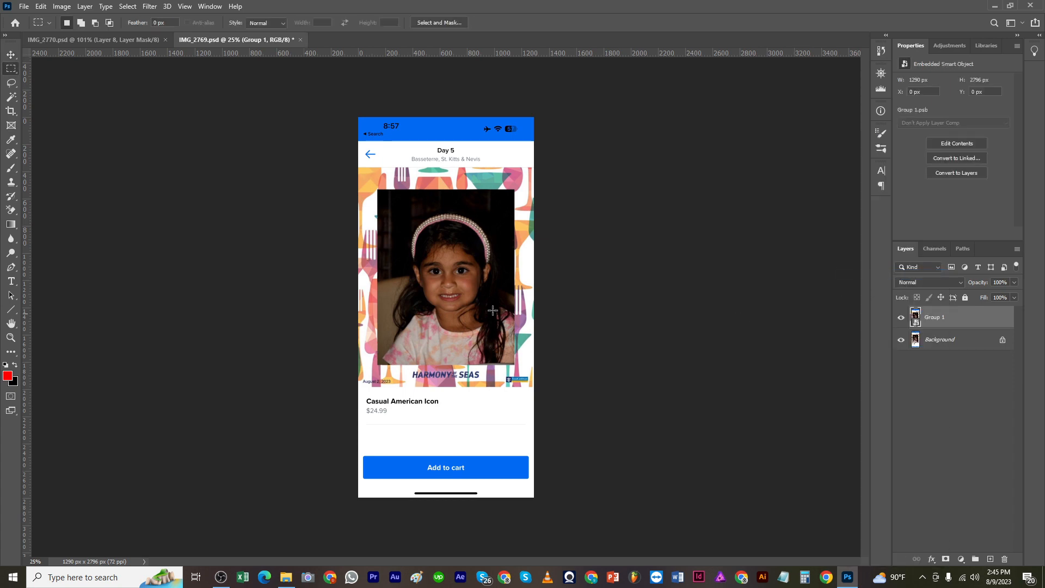
left_click_drag(405, 272, 498, 340)
key("ctrl+j")
left_click_drag(106, 46, 397, 375)
left_click_drag(942, 486, 935, 326)
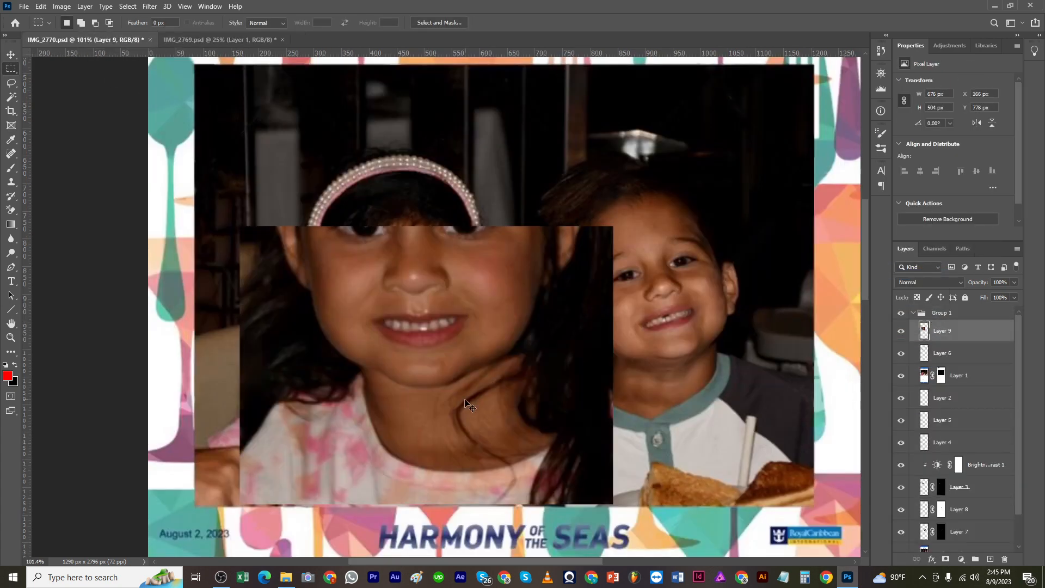
Step: Flip the pasted face and neck copy horizontally and set its opacity to 63%
key("ctrl+t")
right_click(474, 199)
left_click(504, 380)
key("Return")
left_click(1013, 284)
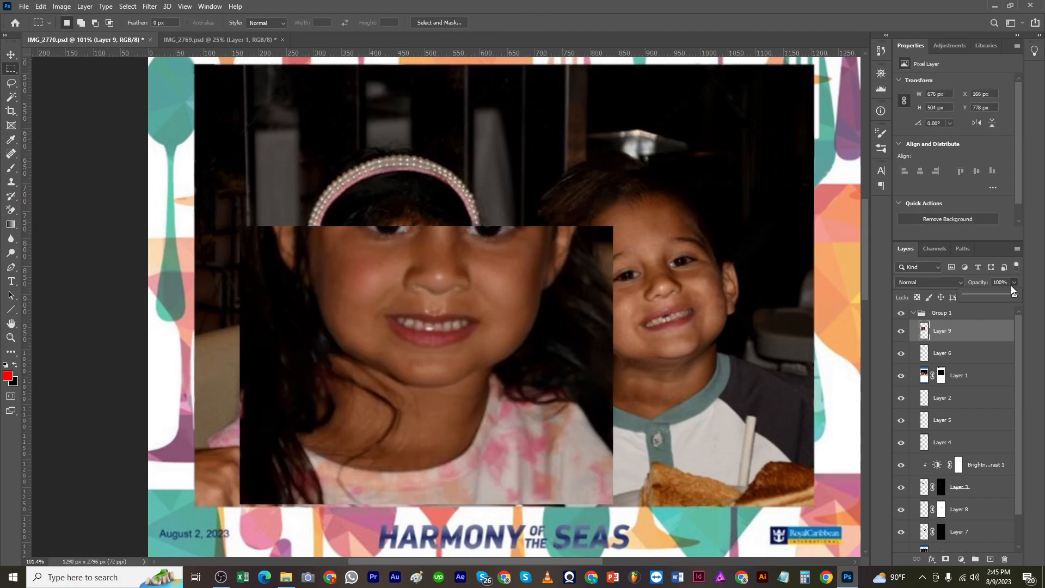
left_click_drag(1014, 295, 996, 297)
scroll(479, 393, "down", 3)
Step: Scale down the pasted copy and place it over the girl's lower face and neck
key("ctrl+t")
left_click_drag(480, 408, 474, 428)
left_click_drag(576, 285, 484, 353)
left_click_drag(435, 422, 468, 383)
left_click_drag(519, 315, 491, 337)
scroll(430, 406, "up", 3)
left_click_drag(429, 434, 430, 398)
Step: Flip the copy horizontally at 47.39% scale, align its neckline with the girl's, and apply the transform
right_click(425, 394)
left_click(441, 395)
left_click_drag(430, 397, 485, 373)
left_click_drag(647, 172, 575, 228)
mouse_move(462, 344)
left_mouse_down()
mouse_move(718, 212)
mouse_move(483, 336)
mouse_move(500, 315)
mouse_move(576, 312)
mouse_move(485, 312)
mouse_move(476, 332)
left_mouse_up()
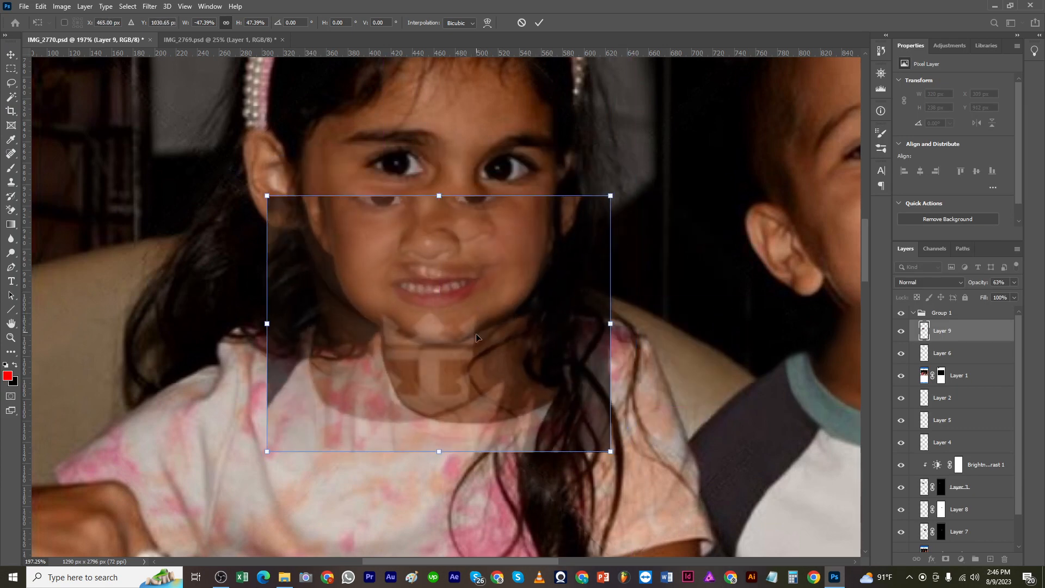
left_click_drag(481, 375, 460, 376)
left_click(539, 23)
Step: Restore the neck patch to 100% opacity, compare it with the original area, and add an inverted black mask
left_click(1015, 282)
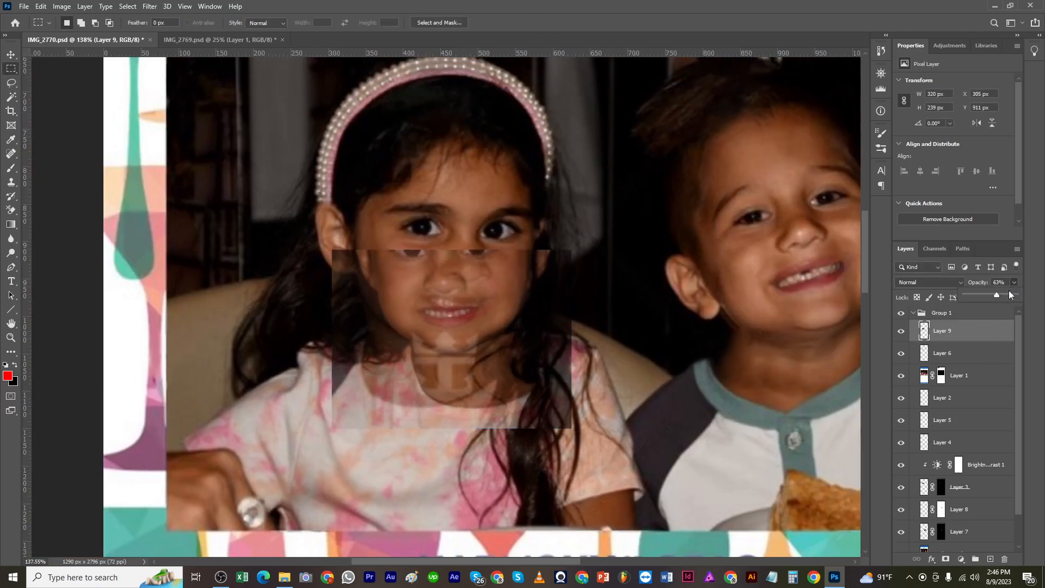
left_click_drag(996, 295, 1015, 294)
left_click(903, 335)
left_click(904, 334)
left_click(903, 335)
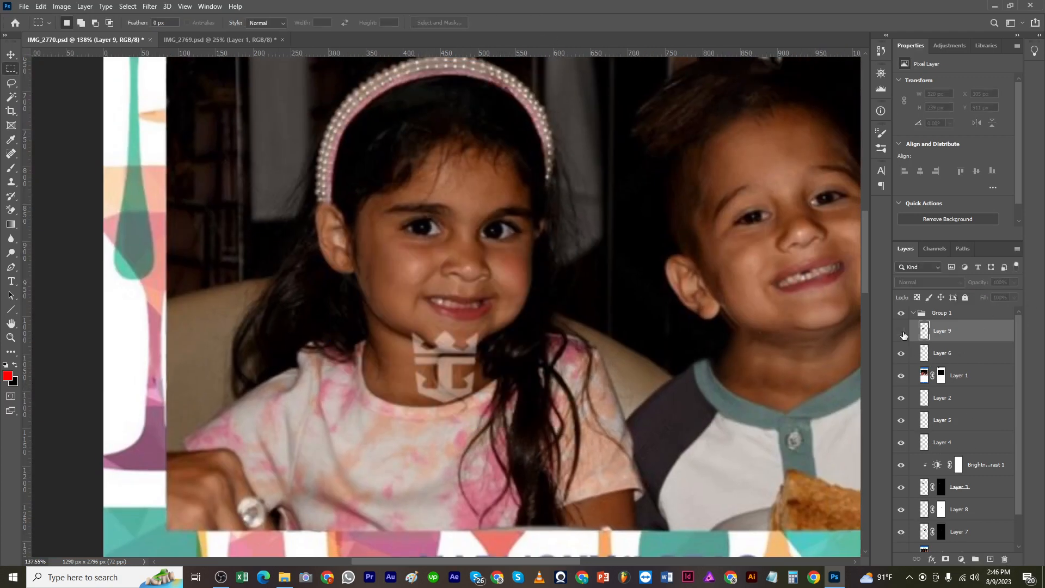
left_click(903, 335)
left_click(946, 559)
key("ctrl+i")
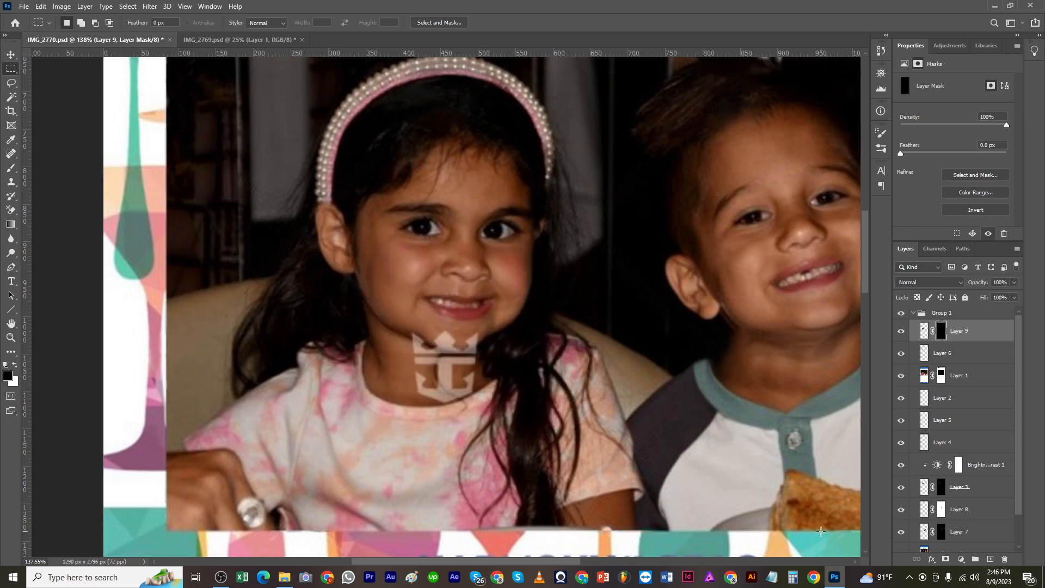
Step: Paint white on the mask with a larger brush at 100% opacity to reveal the neck patch over the crown logo
key("d")
key("b")
left_click_drag(456, 366, 457, 363)
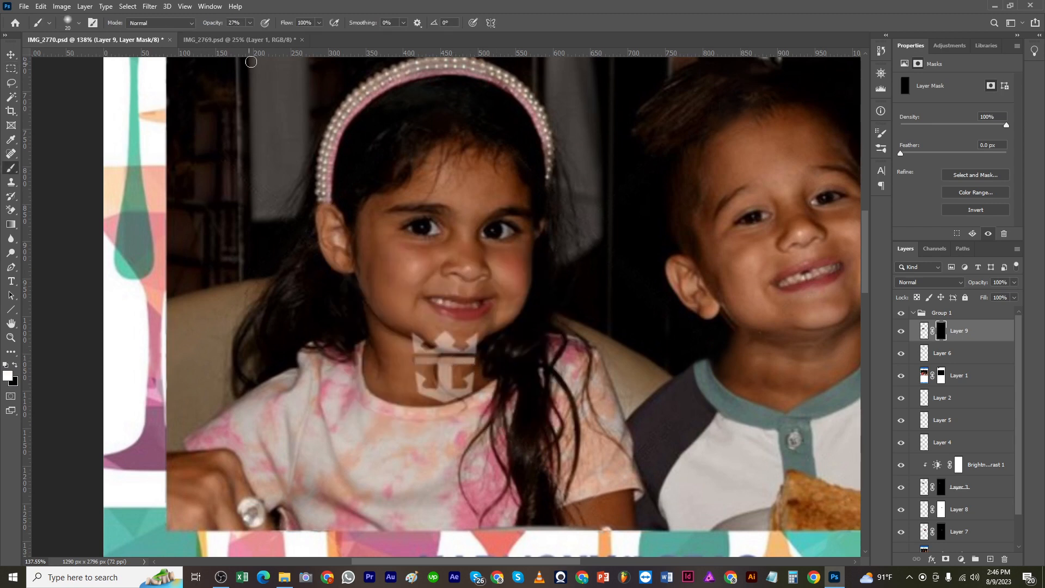
left_click_drag(249, 22, 294, 24)
key("bracketright")
mouse_move(446, 348)
left_mouse_down()
mouse_move(468, 375)
mouse_move(434, 347)
mouse_move(450, 348)
mouse_move(417, 360)
mouse_move(468, 381)
mouse_move(430, 386)
mouse_move(451, 396)
left_mouse_up()
Step: Distort the neck patch slightly at its lower corner, nudge it sideways to match the girl's neck, and apply the transform
scroll(446, 385, "up", 3)
left_click(924, 331)
key("ctrl+t")
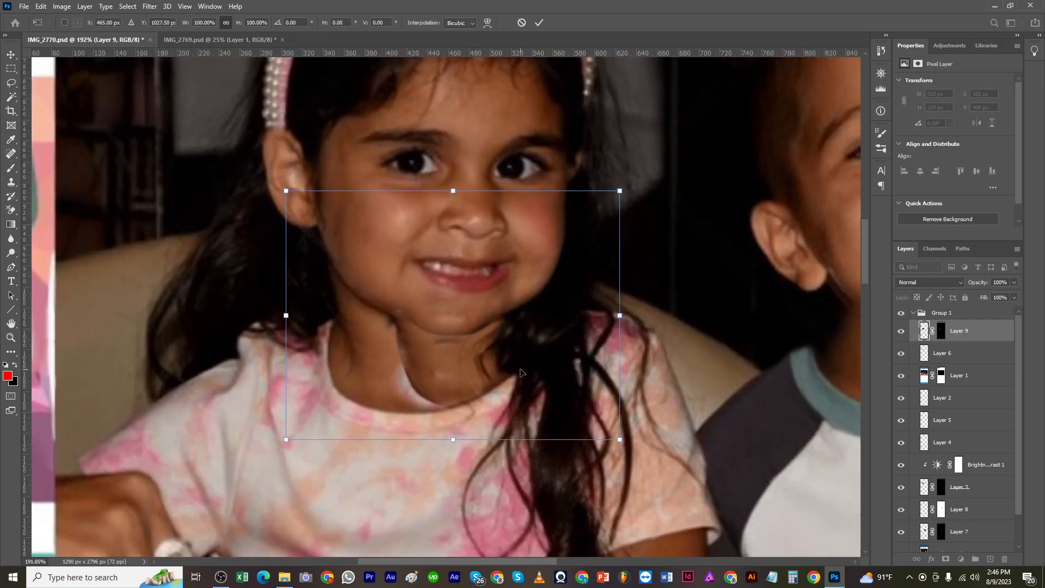
key("Up")
left_click_drag(620, 439, 610, 434)
scroll(491, 404, "down", 6)
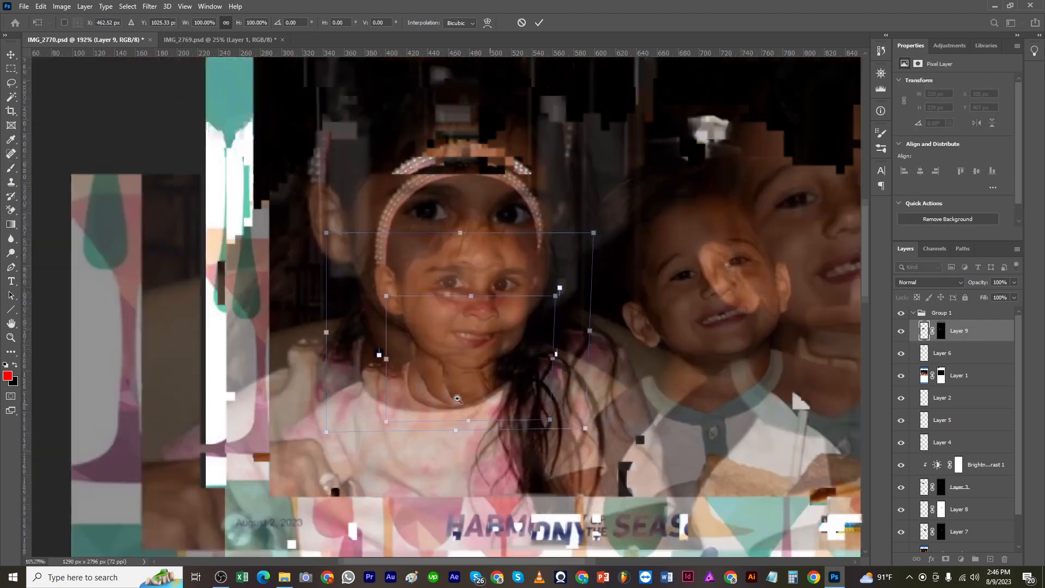
key("Right")
key("Right")
key("Right")
key("Right")
key("Right")
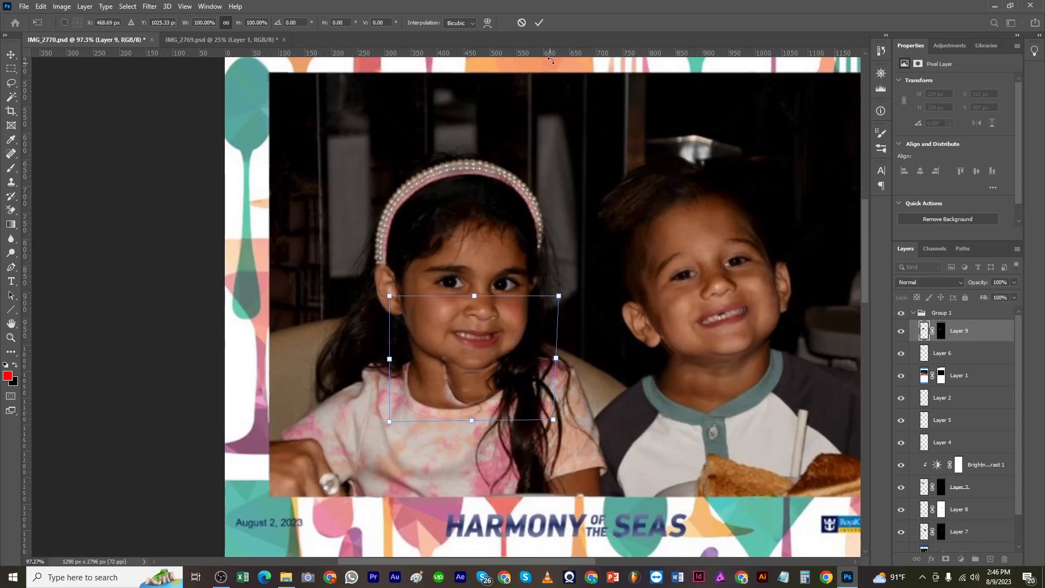
left_click(539, 23)
Step: Trim the neck patch's mismatched shirt edge on its mask along the girl's neck, undoing the unwanted strokes
scroll(511, 389, "down", 2)
left_click(941, 331)
scroll(477, 377, "up", 9)
key("x")
left_click_drag(418, 345, 413, 356)
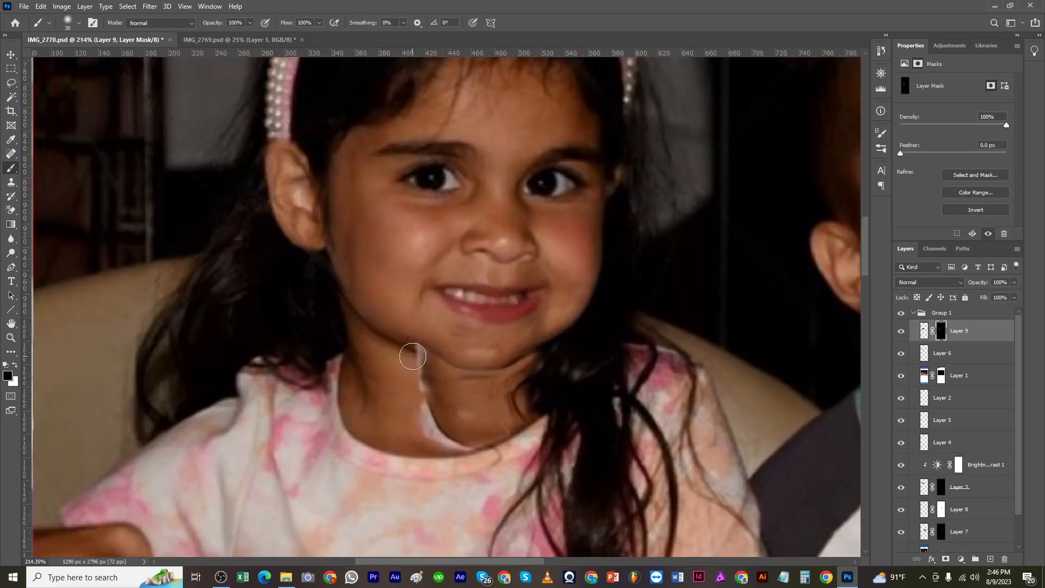
key("x")
mouse_move(475, 441)
left_mouse_down()
mouse_move(419, 420)
mouse_move(424, 436)
mouse_move(412, 420)
mouse_move(432, 443)
left_mouse_up()
key("ctrl+z")
key("ctrl+z")
key("x")
mouse_move(414, 406)
left_mouse_down()
mouse_move(435, 440)
mouse_move(452, 441)
left_mouse_up()
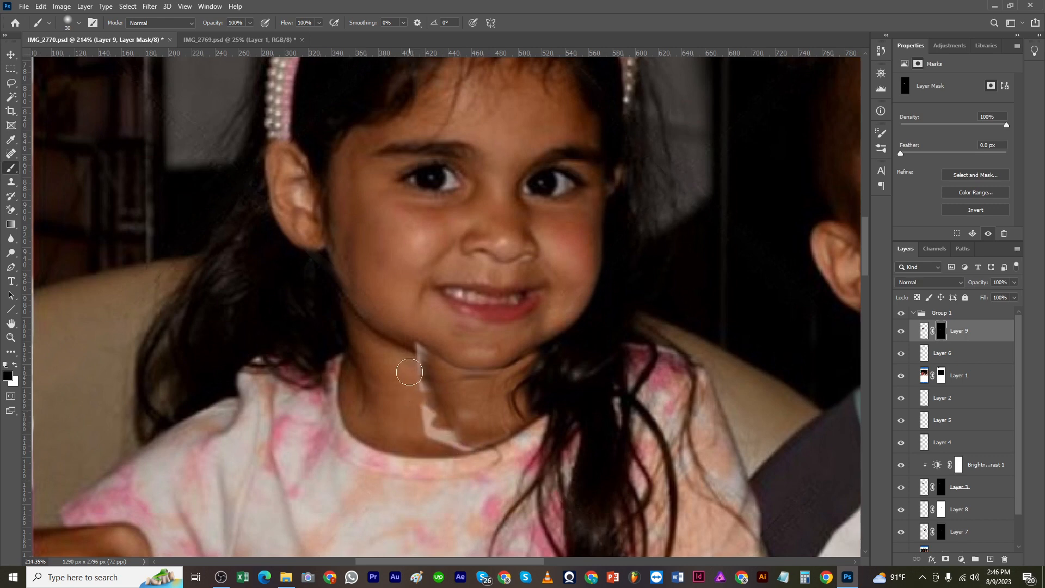
mouse_move(414, 344)
left_mouse_down()
mouse_move(433, 435)
mouse_move(493, 459)
left_mouse_up()
Step: Refine the neck patch's mask under the girl's chin, beside her hair, and along her neckline
key("x")
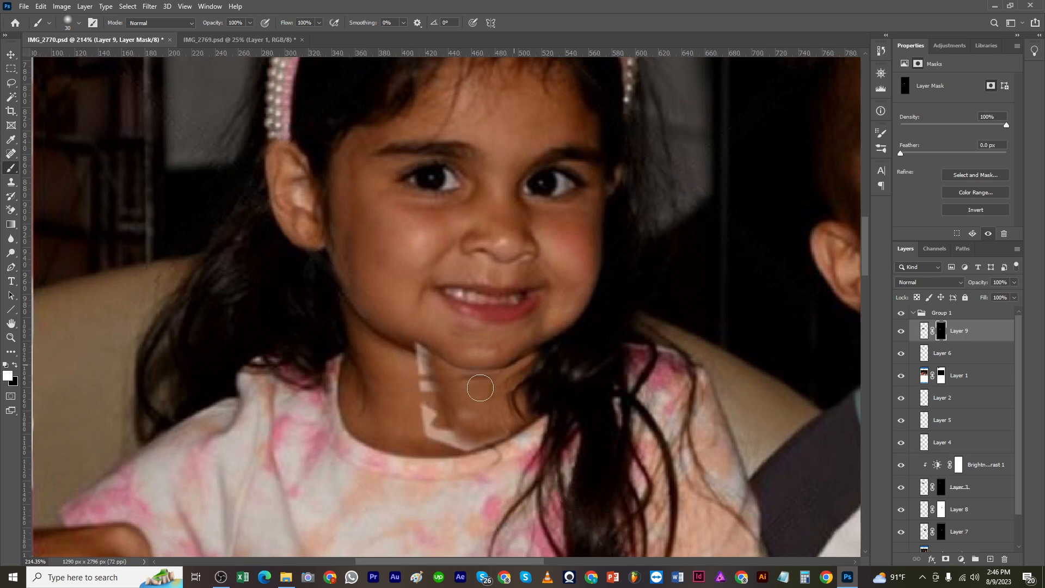
left_click_drag(479, 387, 478, 363)
key("x")
left_click_drag(467, 320, 548, 319)
left_click_drag(518, 404, 490, 431)
key("x")
mouse_move(482, 434)
left_mouse_down()
mouse_move(423, 442)
mouse_move(438, 442)
left_mouse_up()
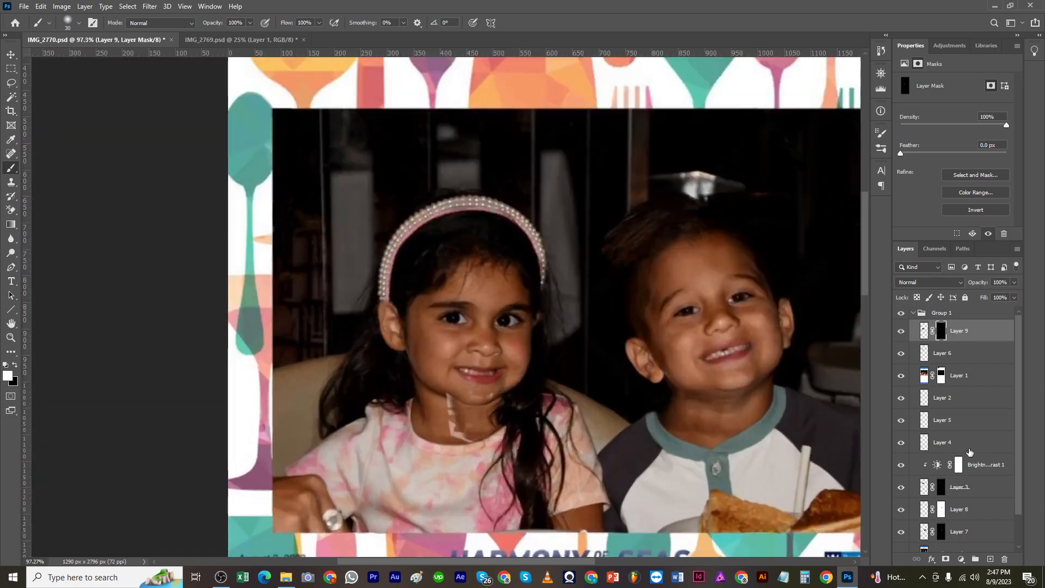
Step: Add a new layer on top and clone over the flaws at the girl's chin with a small Clone Stamp at 56% opacity
left_click(991, 559)
key("s")
mouse_move(507, 420)
left_mouse_down()
mouse_move(526, 416)
mouse_move(498, 384)
left_mouse_up()
key("bracketleft")
key("bracketleft")
key("bracketleft")
left_click(249, 23)
left_click(260, 36)
left_click(503, 385, "alt")
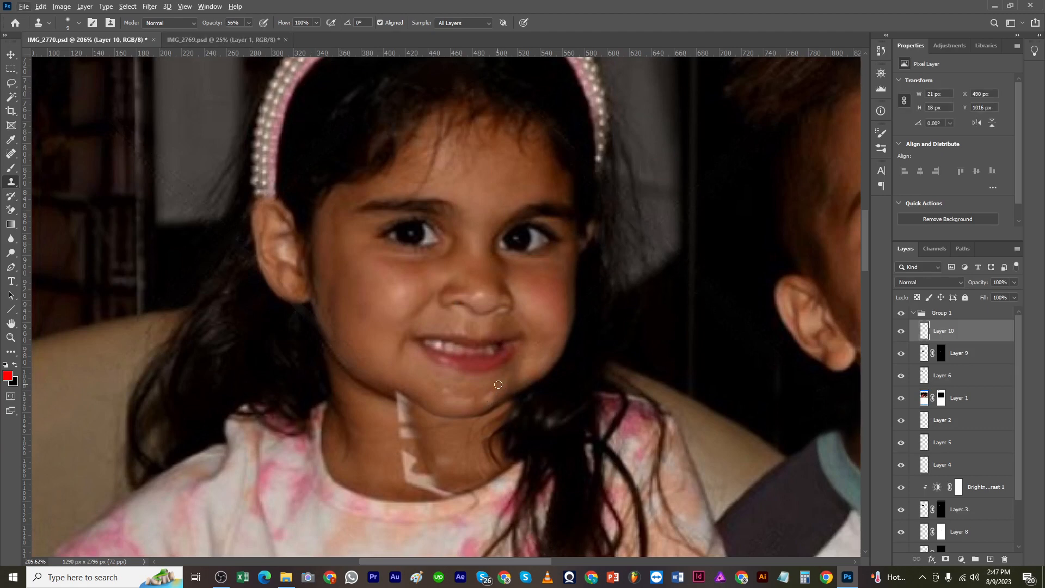
Step: Clone nearby skin over the upper tip of the remaining logo strip below the girl's jaw
key("bracketright")
left_click(380, 383, "alt")
left_click(399, 396)
left_click(384, 383, "alt")
left_click(403, 398)
left_click(381, 395, "alt")
left_click(398, 402)
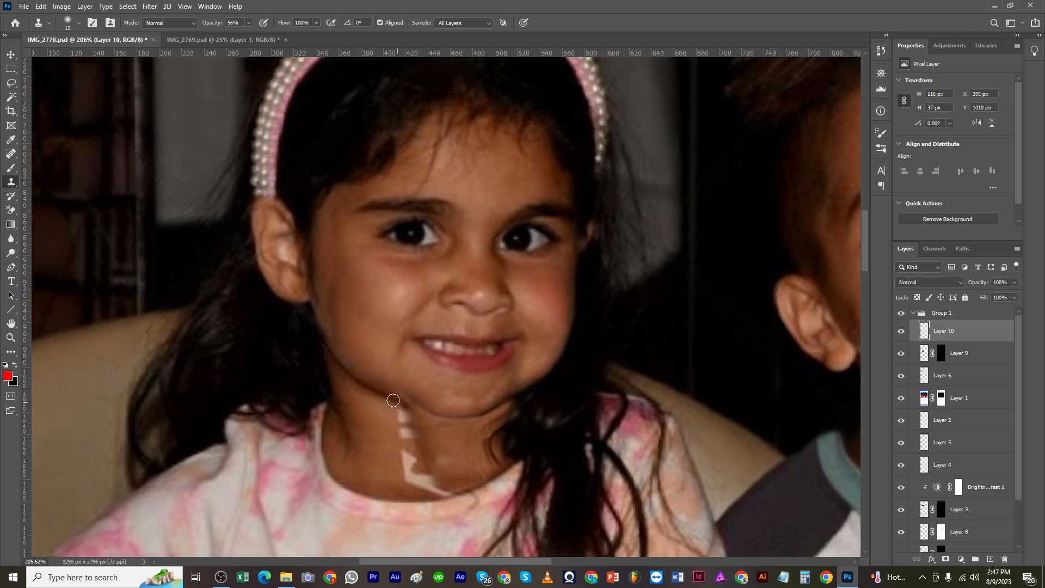
Step: Enlarge the Clone Stamp and cover the middle of the logo strip with skin sampled from the girl's neck
left_click(388, 405, "alt")
left_click(403, 415)
key("bracketright")
left_click(404, 433)
left_click(392, 461, "alt")
left_click(405, 462)
left_click(382, 466, "alt")
left_click(406, 461)
left_click(390, 453, "alt")
left_click(404, 461)
left_click(388, 436, "alt")
left_click(403, 436)
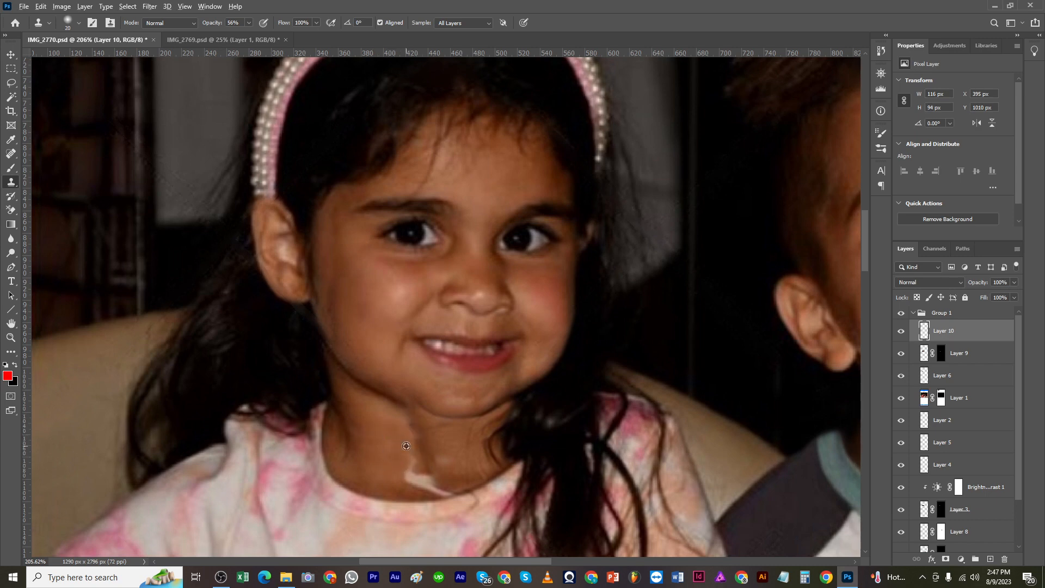
Step: Clone neck skin over the last logo remnants just above the girl's shirt neckline
left_click(412, 415, "alt")
left_click(416, 434)
left_click(398, 458, "alt")
left_click(412, 475)
left_click_drag(401, 477, 380, 392)
mouse_move(379, 392)
left_mouse_down()
mouse_move(365, 403)
mouse_move(410, 382)
mouse_move(385, 397)
mouse_move(419, 399)
left_mouse_up()
left_click(415, 392)
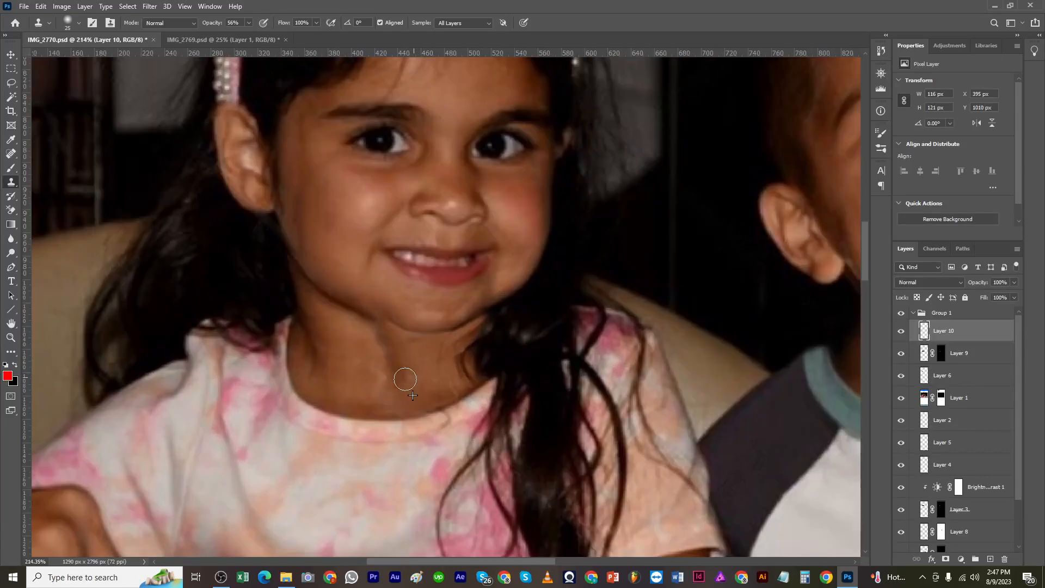
Step: Clone nearby skin over the uneven vertical crease and patches in the middle of the girl's neck
left_click(404, 355, "alt")
left_click(371, 332)
left_click(402, 358, "alt")
left_click_drag(389, 353, 363, 342)
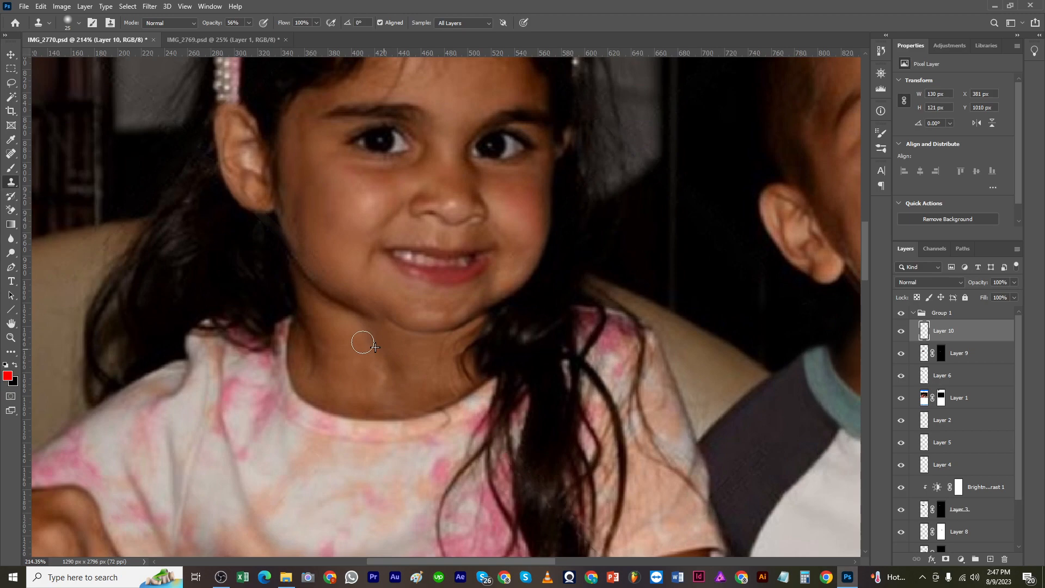
mouse_move(401, 378)
left_mouse_down()
mouse_move(366, 370)
mouse_move(396, 387)
mouse_move(369, 348)
mouse_move(399, 407)
left_mouse_up()
left_click(395, 383, "alt")
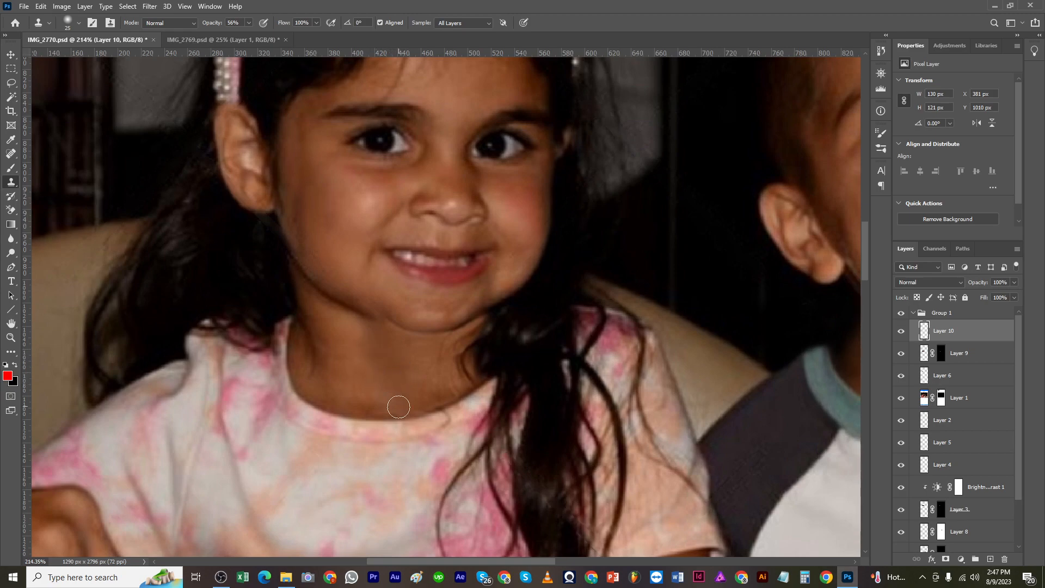
Step: Shrink the Clone Stamp and clean up the edge where the girl's neck meets the shirt neckline
scroll(369, 403, "down", 3)
scroll(379, 405, "up", 3)
key("[")
key("[")
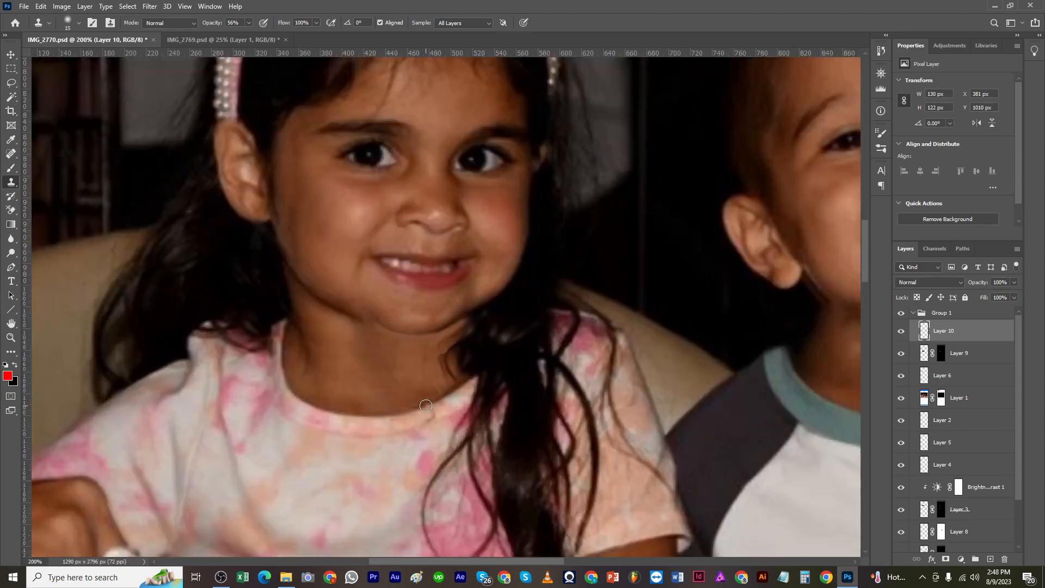
left_click(440, 407, "alt")
left_click_drag(434, 415, 431, 423)
Step: Inspect the retouched photo at several magnifications and compare it with Layer 6 hidden and shown
scroll(393, 316, "down", 2)
scroll(356, 390, "down", 8)
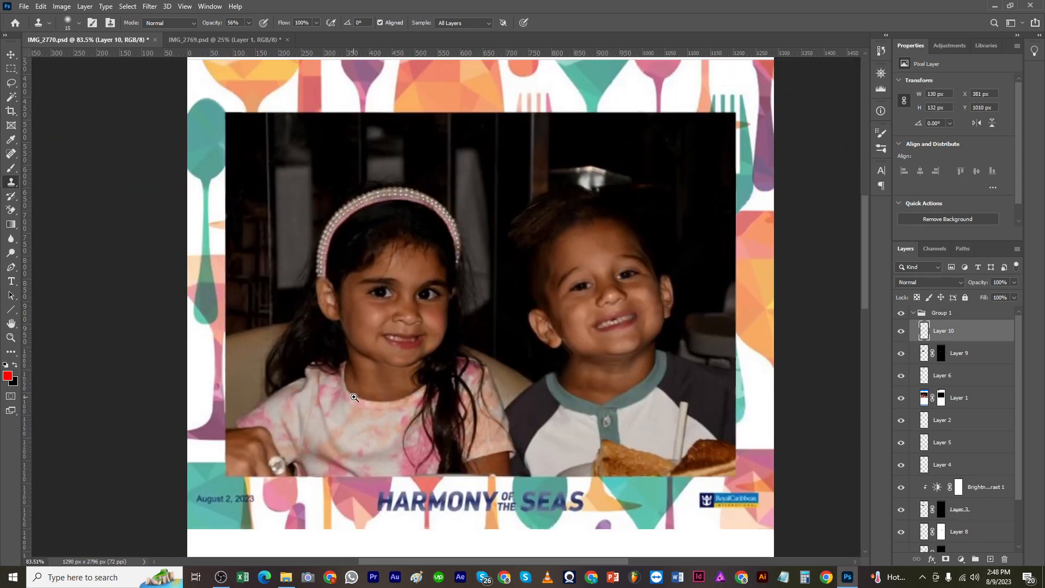
scroll(372, 385, "up", 3)
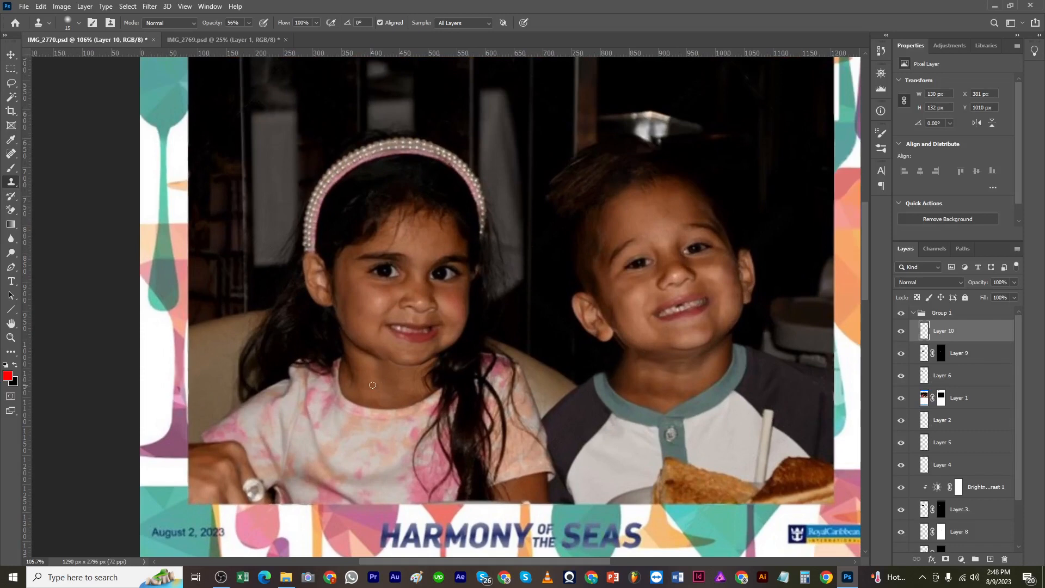
left_click(901, 375)
left_click(901, 375)
scroll(417, 397, "up", 3)
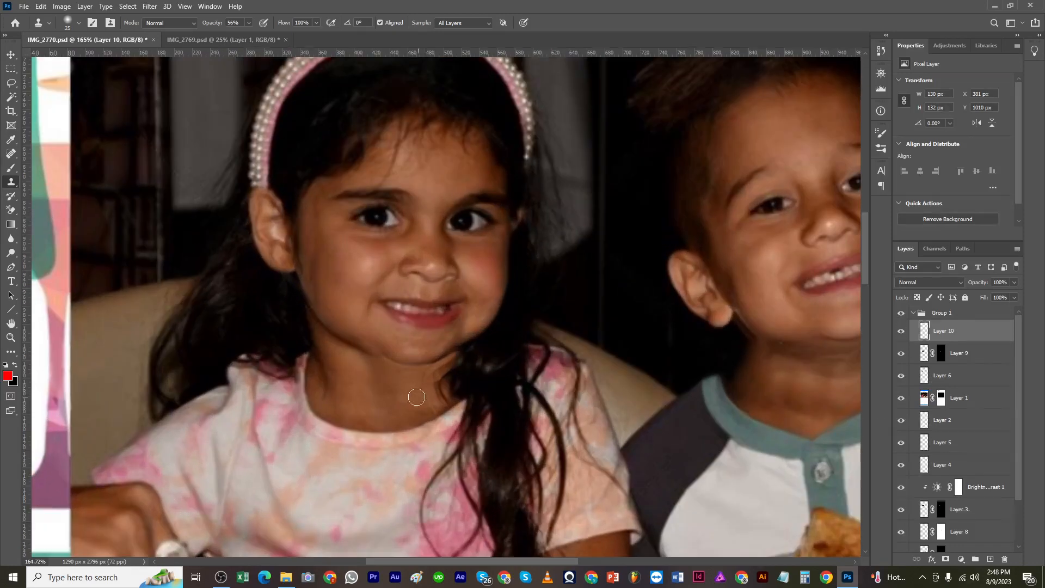
key("bracketleft")
scroll(364, 384, "down", 1)
Step: Add a Brightness/Contrast adjustment layer with brightness 42 and invert its mask to black
left_click(961, 559)
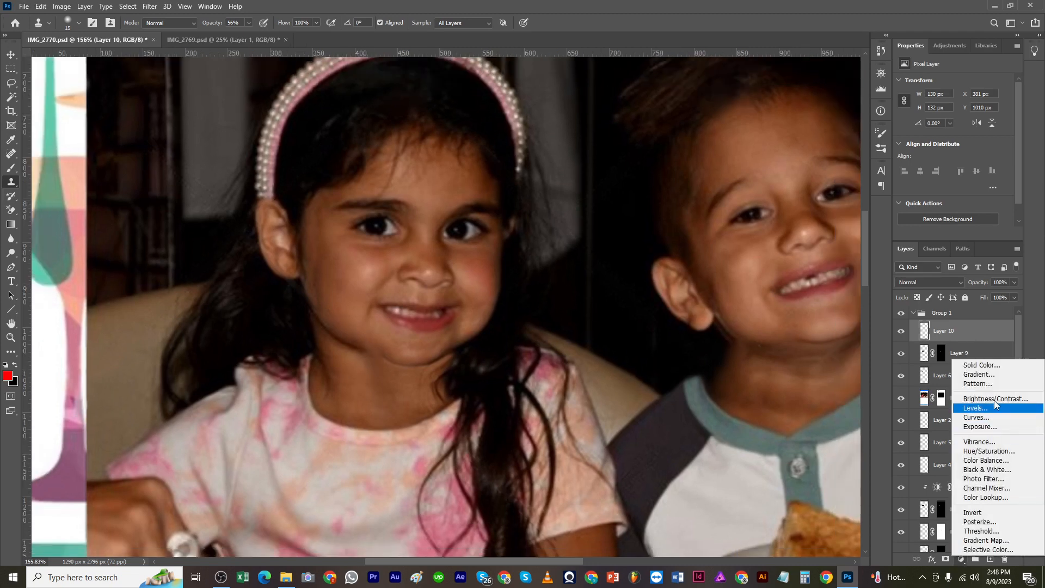
left_click(974, 398)
left_click_drag(954, 112, 968, 112)
key("ctrl+i")
Step: Paint the brightening in over the girl's neck below the jaw and reduce the adjustment layer's opacity to 47%
key("b")
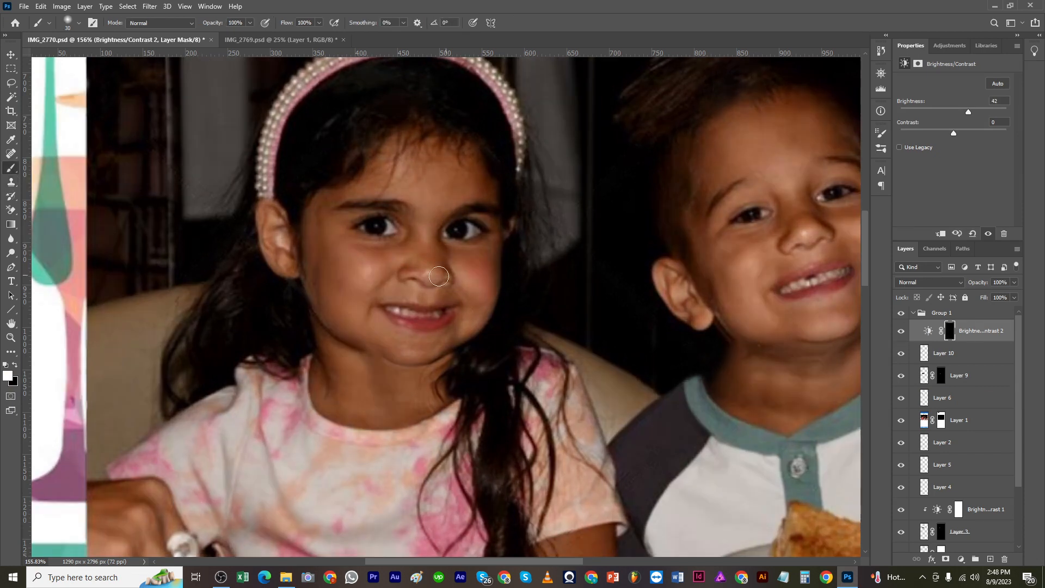
mouse_move(367, 361)
left_mouse_down()
mouse_move(414, 414)
mouse_move(411, 393)
left_mouse_up()
left_click(1014, 282)
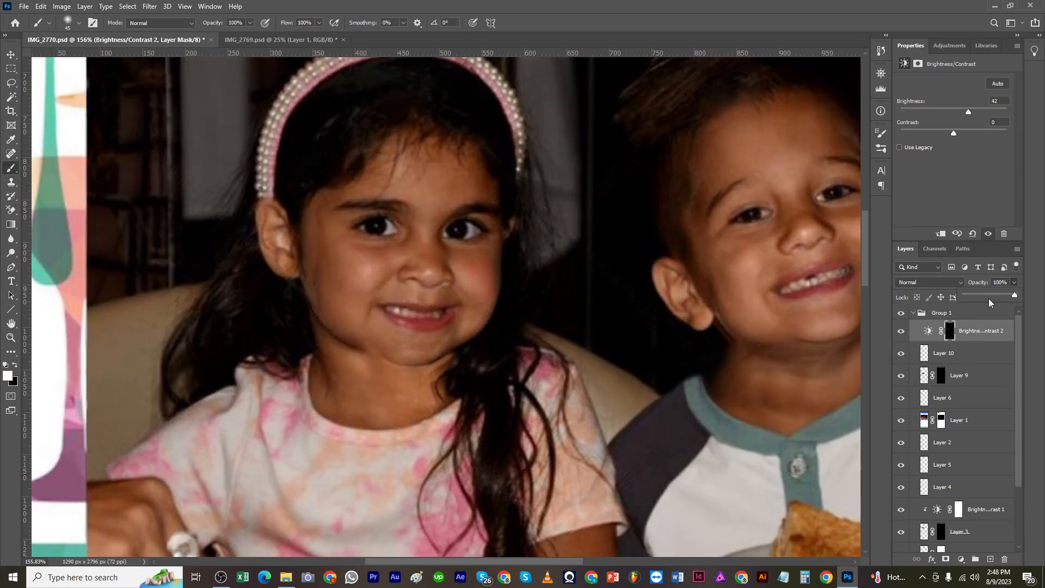
left_click_drag(1018, 295, 990, 295)
left_click(903, 332)
left_click(902, 332)
key("ctrl+minus")
key("ctrl+minus")
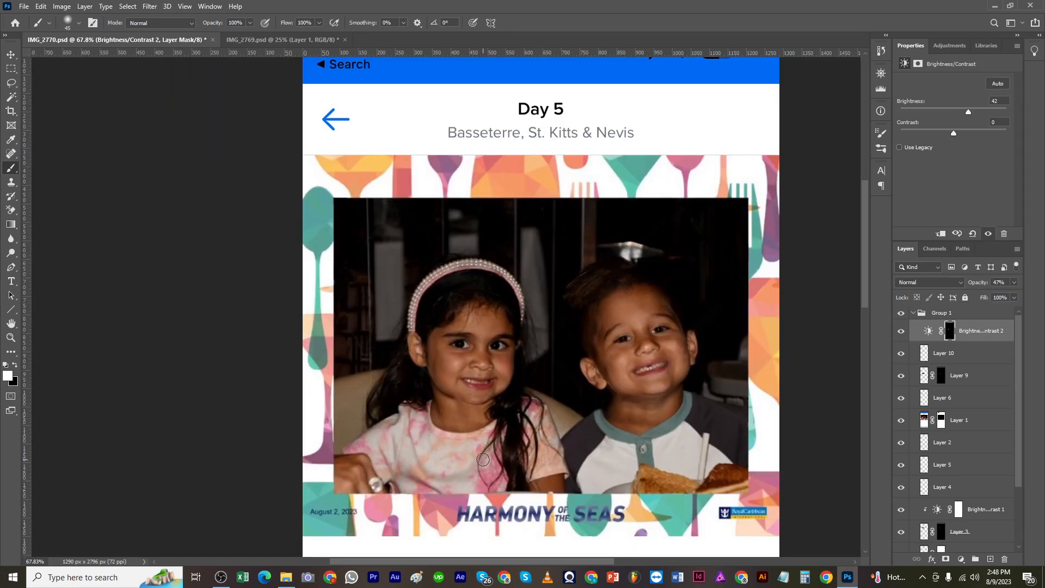
Step: Add a new layer on top and clone along the girl's lower jawline with a small Clone Stamp
key("ctrl+plus")
key("s")
left_click(990, 559)
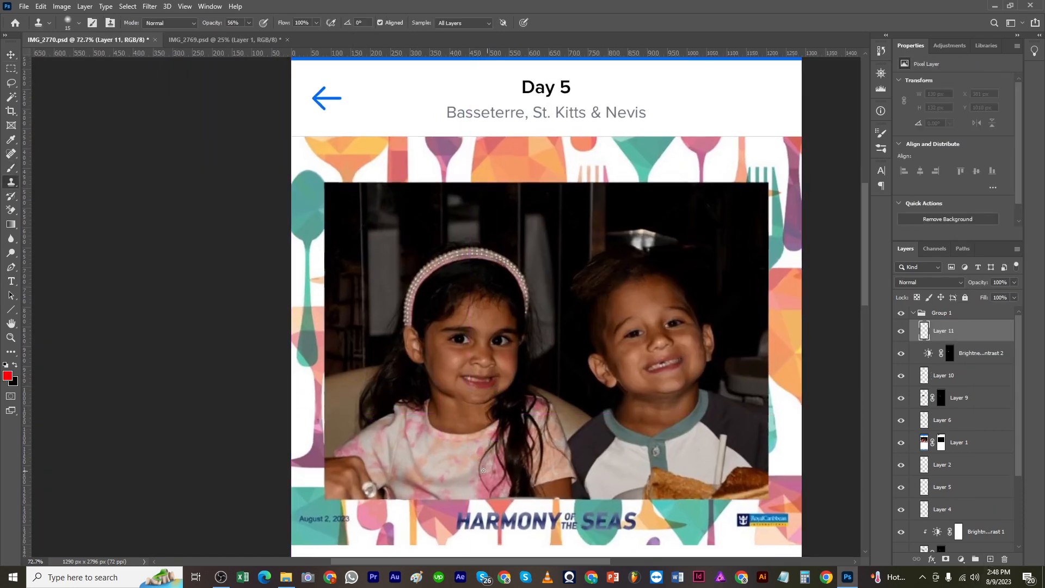
scroll(441, 364, "up", 5)
left_click_drag(445, 363, 460, 373)
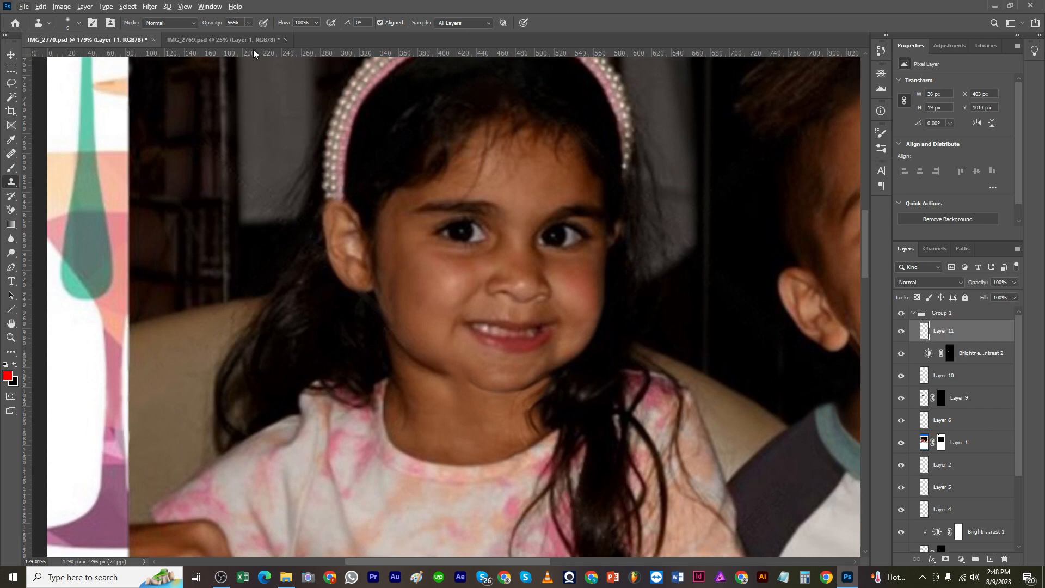
Step: Lower the Clone Stamp opacity to 42% and blend the edge between the girl's jaw and neck
left_click(249, 23)
left_click_drag(250, 38, 242, 38)
mouse_move(440, 363)
left_mouse_down()
mouse_move(436, 370)
mouse_move(479, 378)
mouse_move(451, 370)
mouse_move(458, 380)
mouse_move(459, 368)
left_mouse_up()
scroll(454, 369, "down", 2)
scroll(424, 364, "up", 3)
scroll(416, 397, "down", 5)
scroll(448, 385, "up", 9)
left_click(438, 372, "alt")
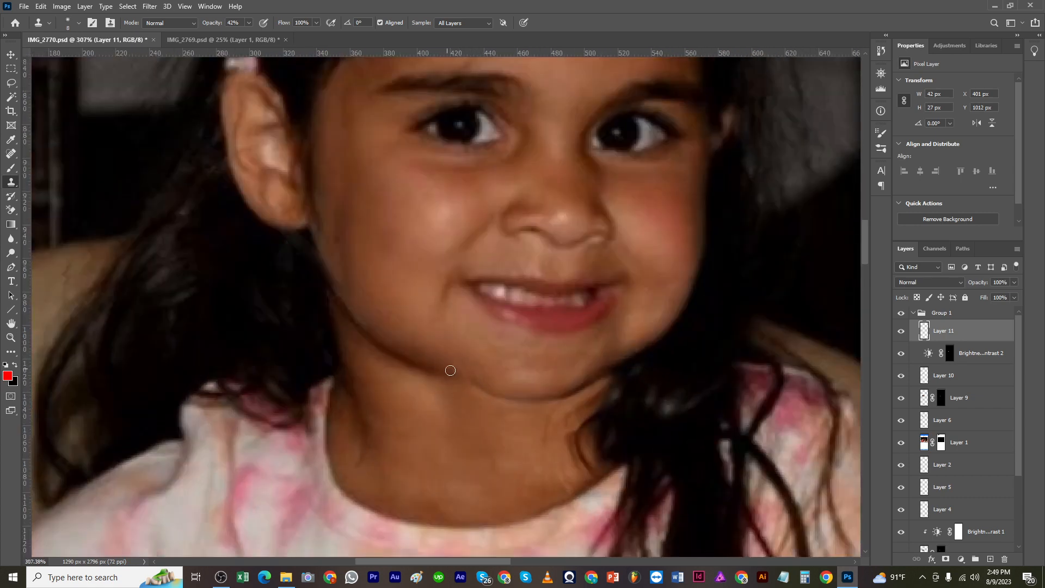
Step: Review the whole photo and save the document
scroll(457, 365, "down", 5)
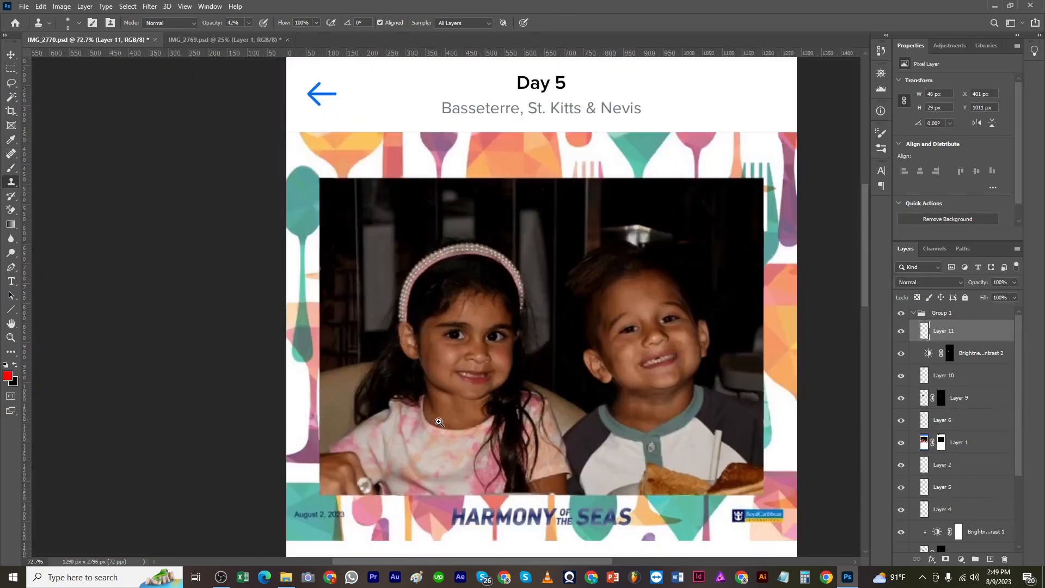
scroll(520, 425, "up", 4)
scroll(360, 443, "down", 2)
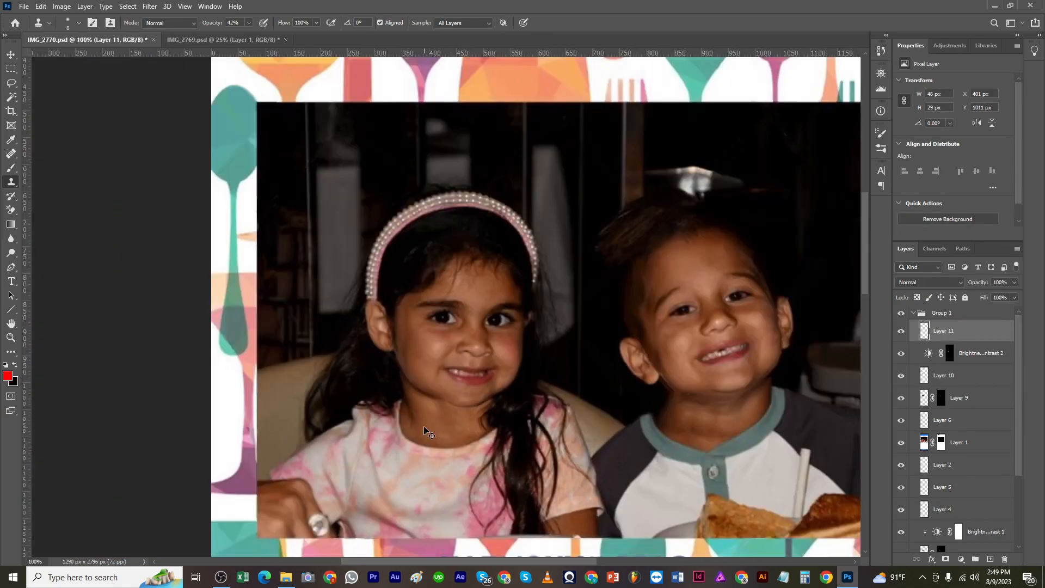
key("v")
scroll(495, 438, "down", 3)
scroll(495, 438, "up", 2)
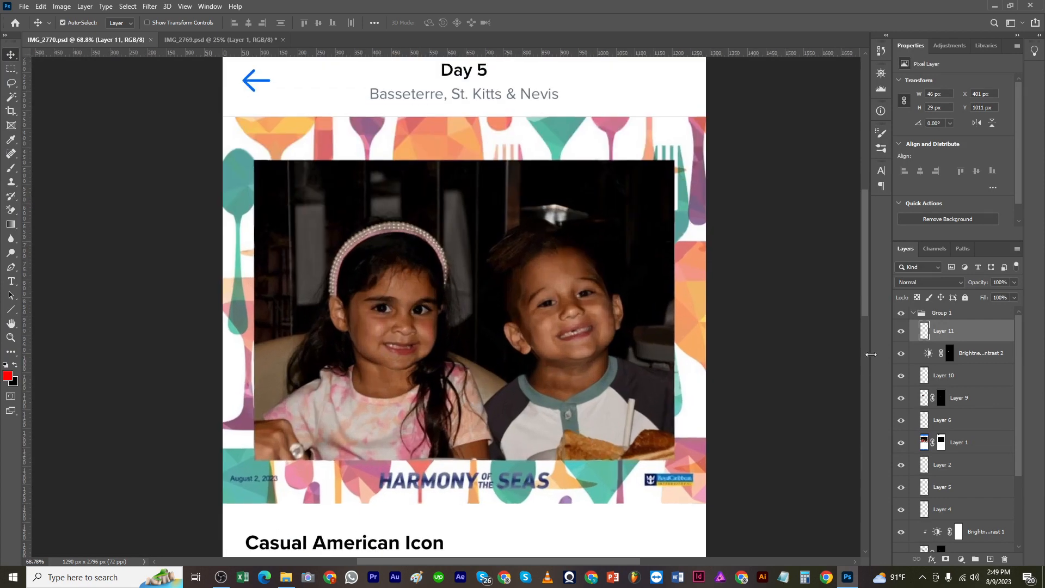
Step: Clone over the small flaws around the boy's teeth and mouth corner with a tiny Clone Stamp
scroll(622, 351, "up", 8)
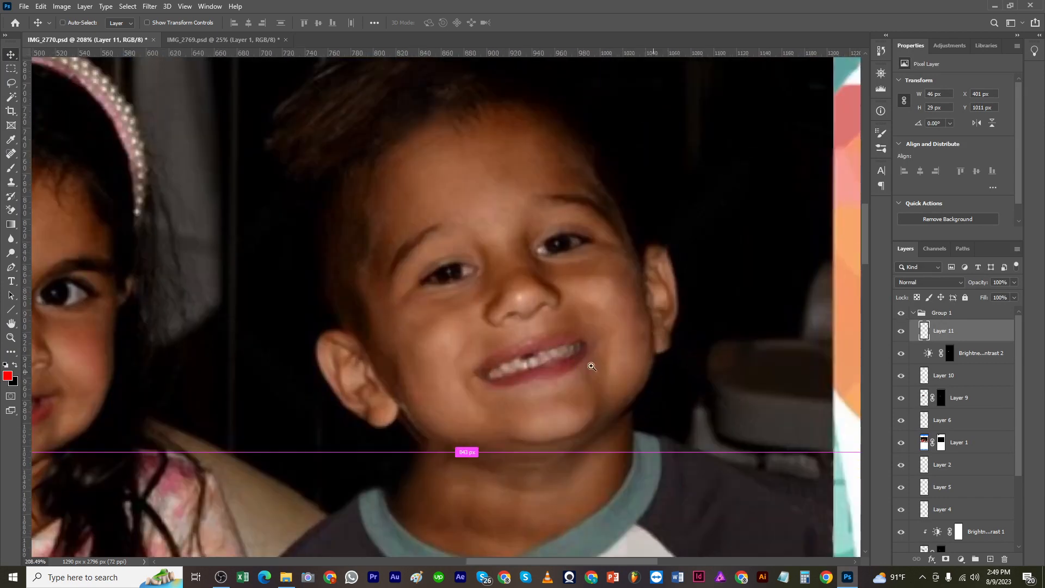
key("s")
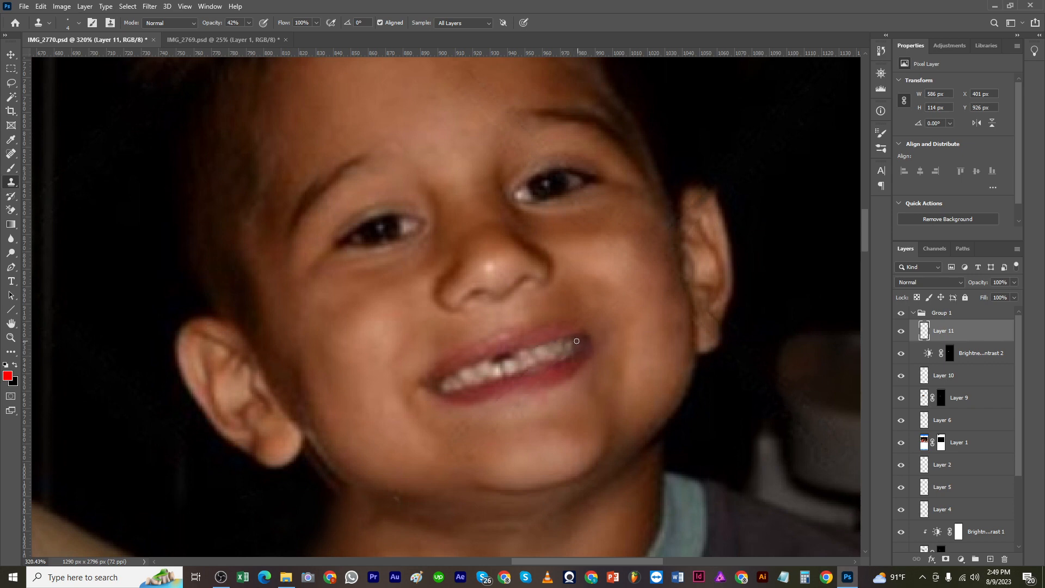
scroll(576, 341, "down", 6)
scroll(577, 361, "up", 5)
scroll(569, 352, "down", 6)
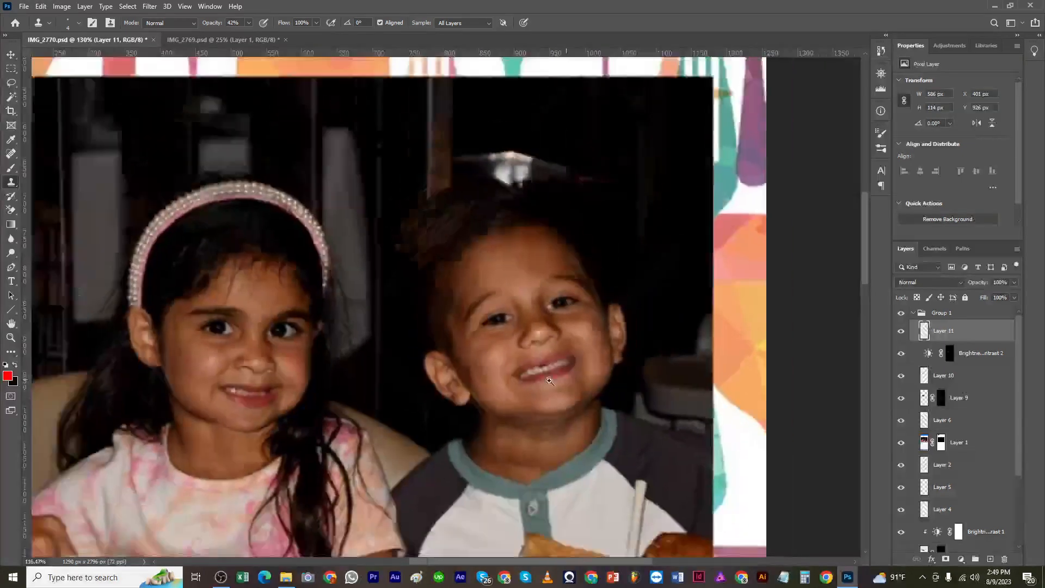
scroll(587, 375, "up", 5)
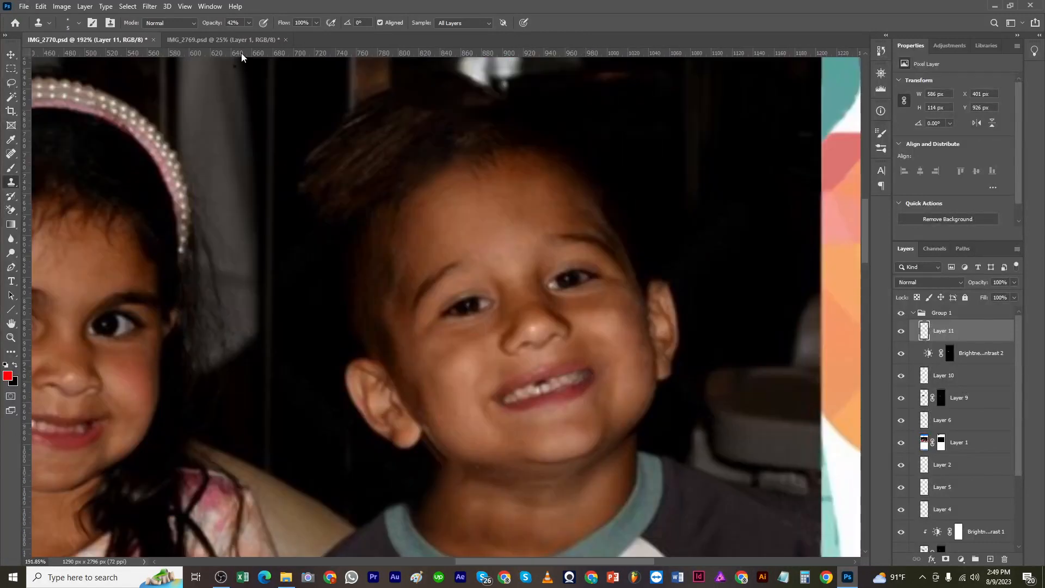
Step: Lower the Clone Stamp opacity to 24% and blend the retouching around the boy's mouth
left_click_drag(248, 23, 240, 40)
left_click_drag(1001, 292, 1003, 293)
scroll(694, 382, "down", 4)
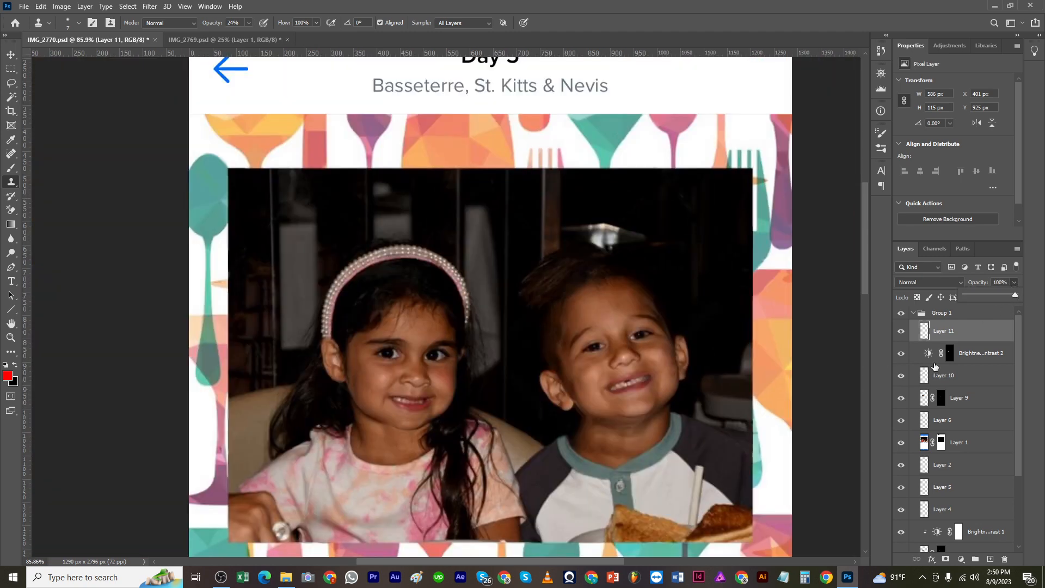
Step: Collapse Group 1 in the layer stack and save the document
scroll(730, 375, "down", 2)
key("v")
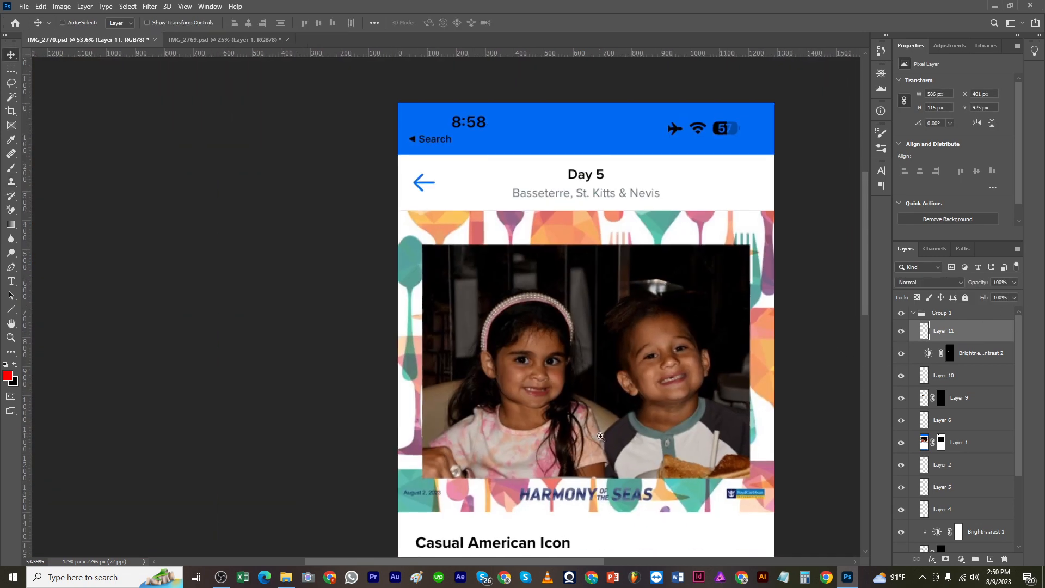
scroll(789, 371, "up", 3)
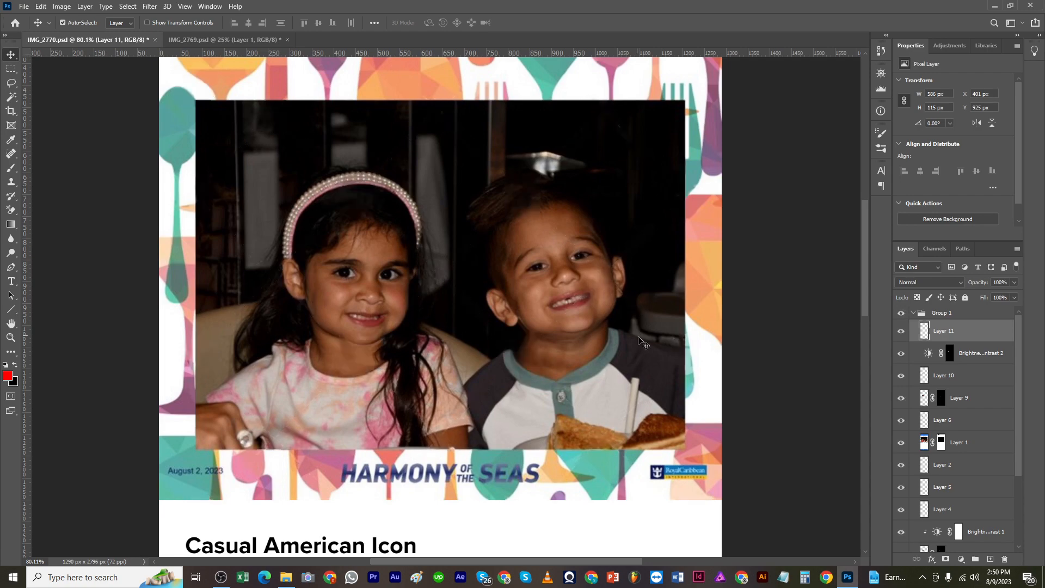
left_click(914, 313)
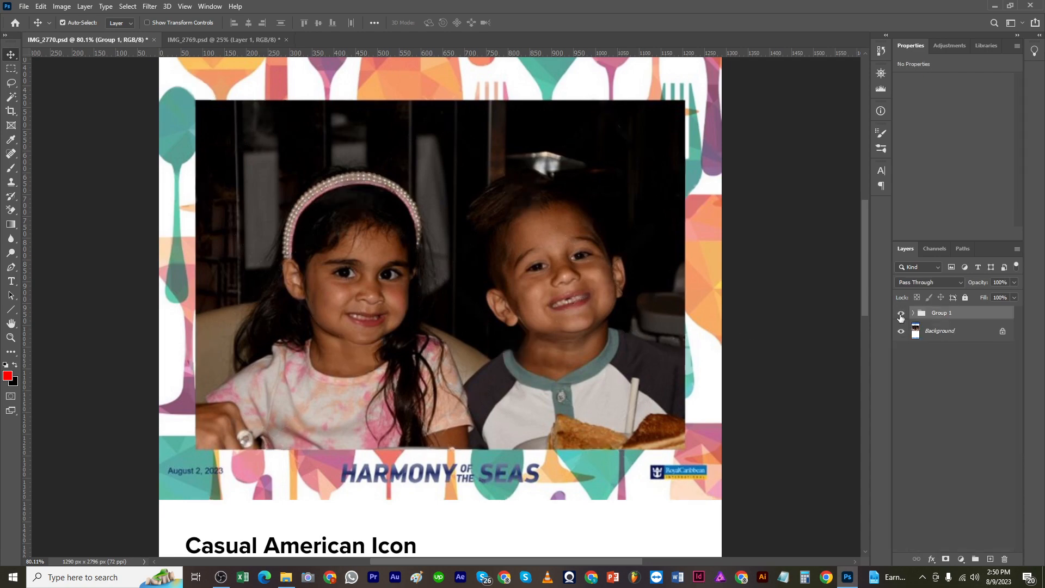
key("ctrl+s")
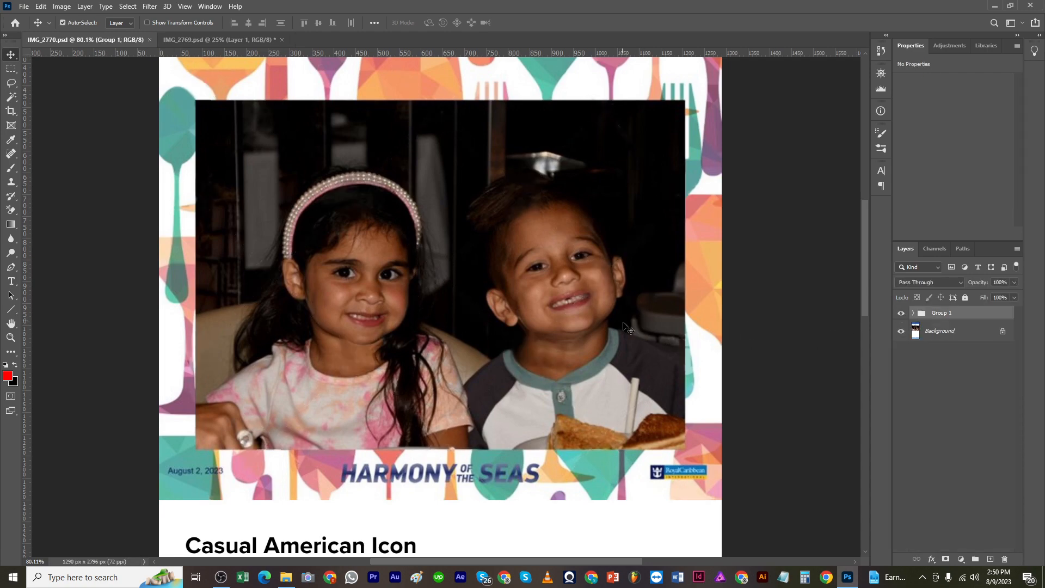